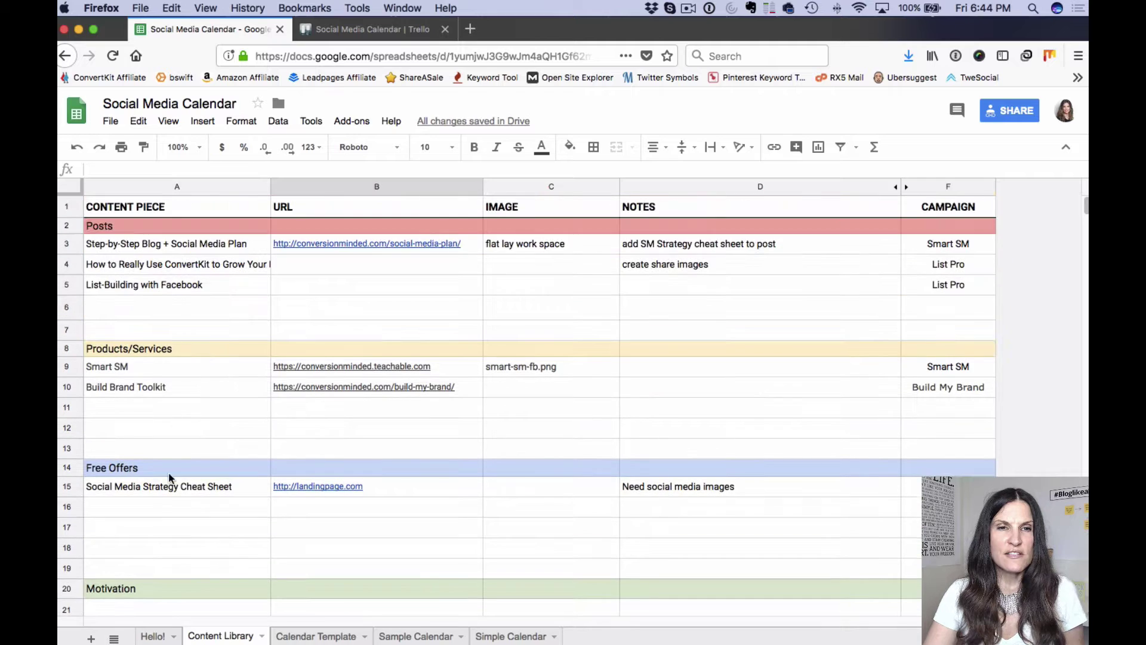
Examine the Content Library's categories down to Events and the URL, Image, Notes and Campaign columns of its Posts rows.
{"action": "scroll", "coordinate": [195, 427], "scroll_direction": "down", "scroll_amount": 5}
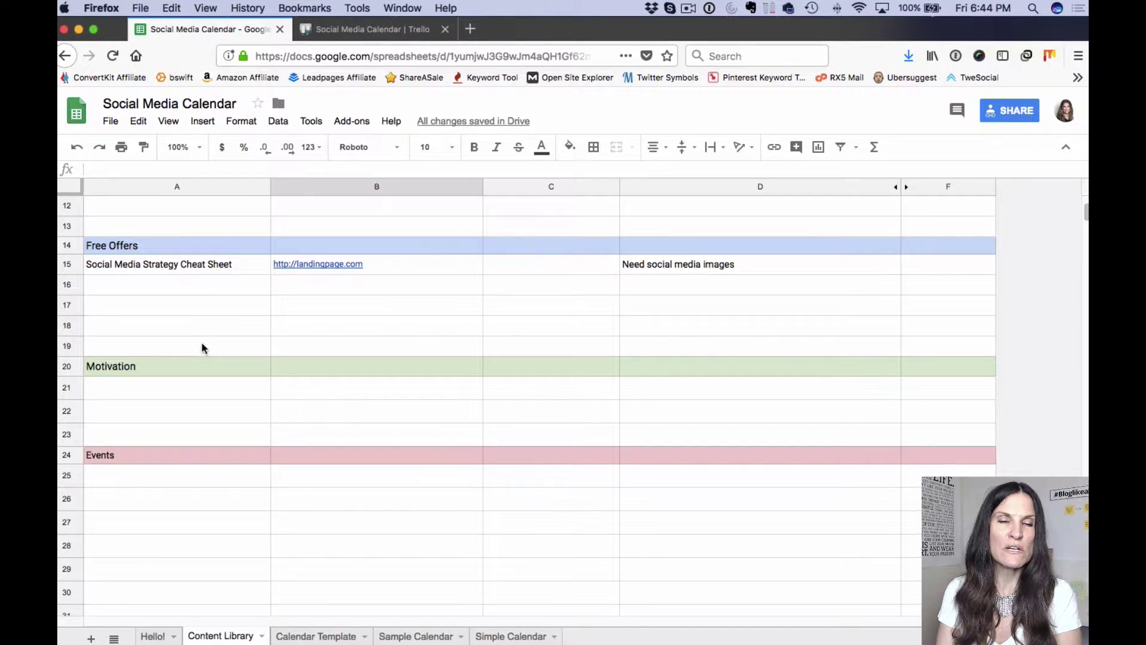
{"action": "scroll", "coordinate": [182, 361], "scroll_direction": "up", "scroll_amount": 5}
{"action": "scroll", "coordinate": [181, 367], "scroll_direction": "up", "scroll_amount": 1}
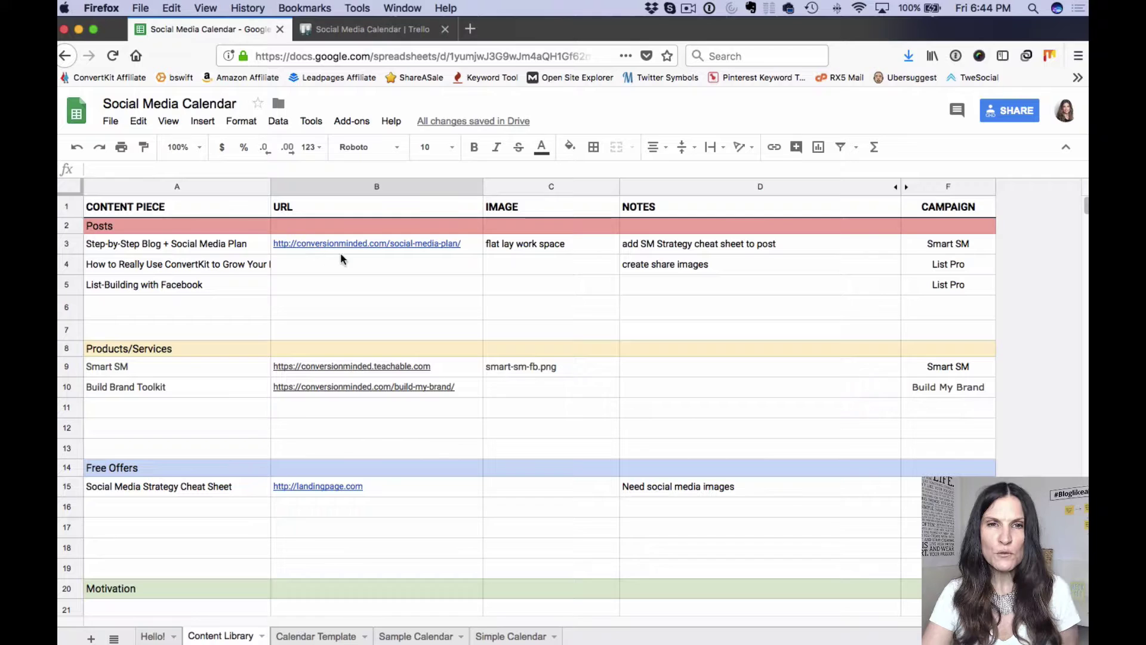
{"action": "mouse_move", "coordinate": [363, 253]}
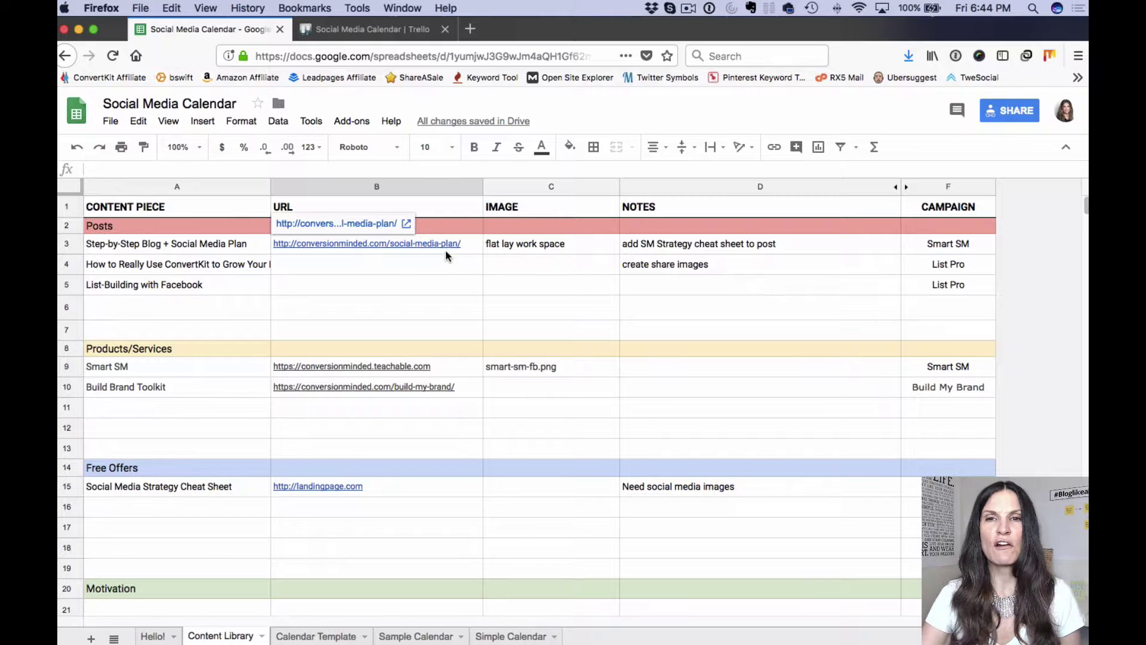
{"action": "left_click", "coordinate": [512, 263]}
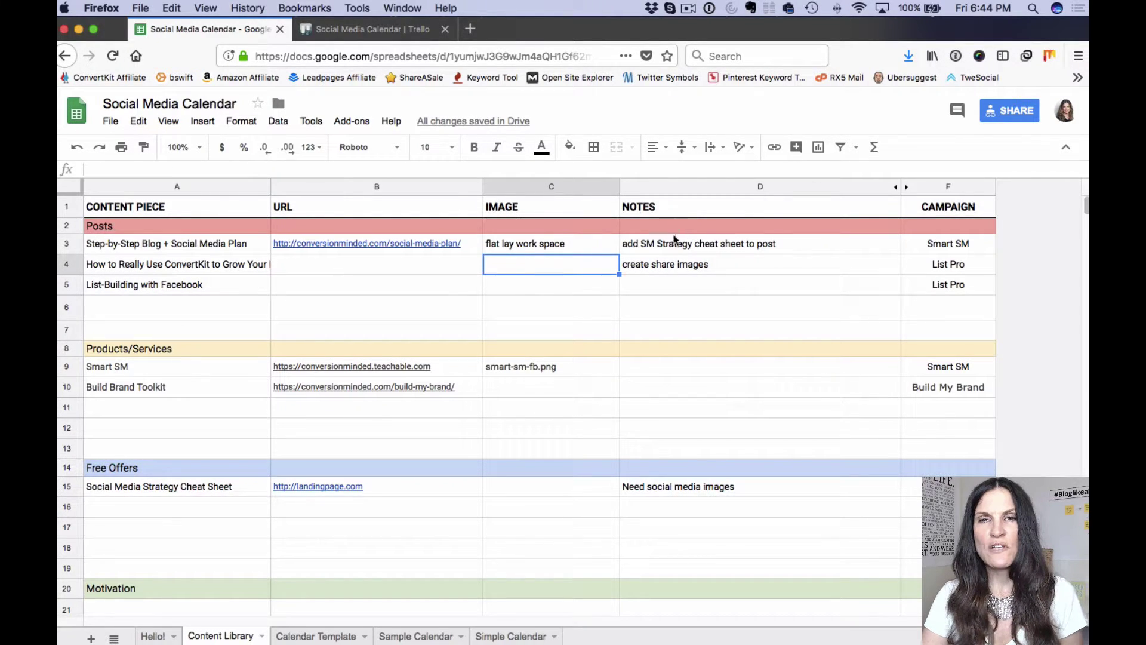
{"action": "left_click", "coordinate": [679, 267]}
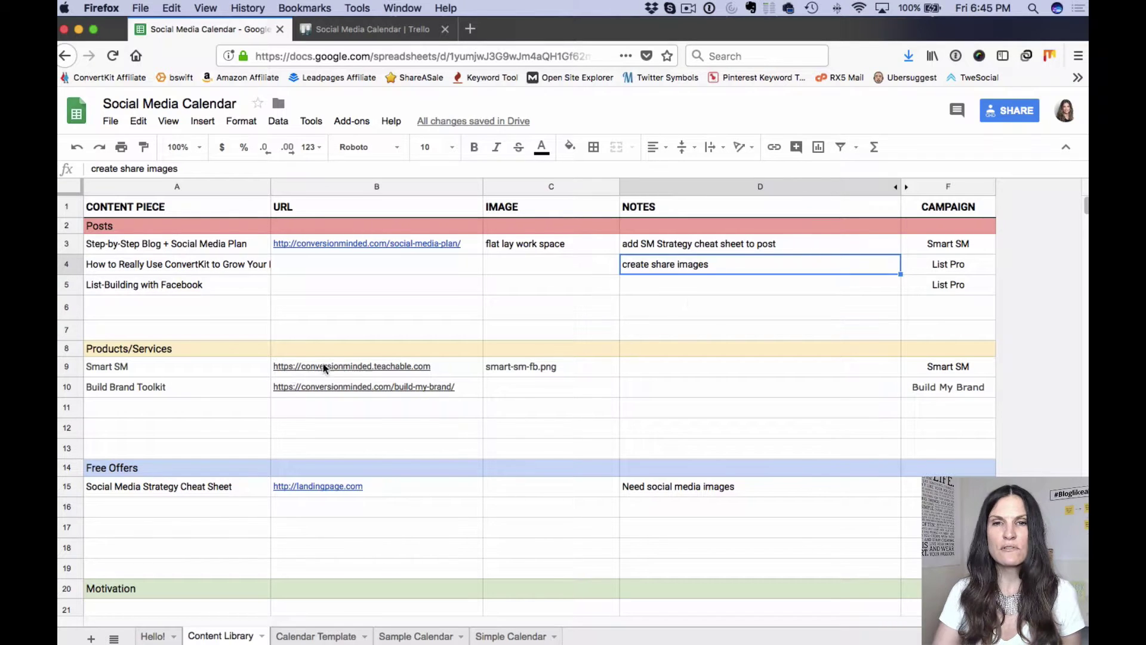
{"action": "left_click", "coordinate": [940, 285]}
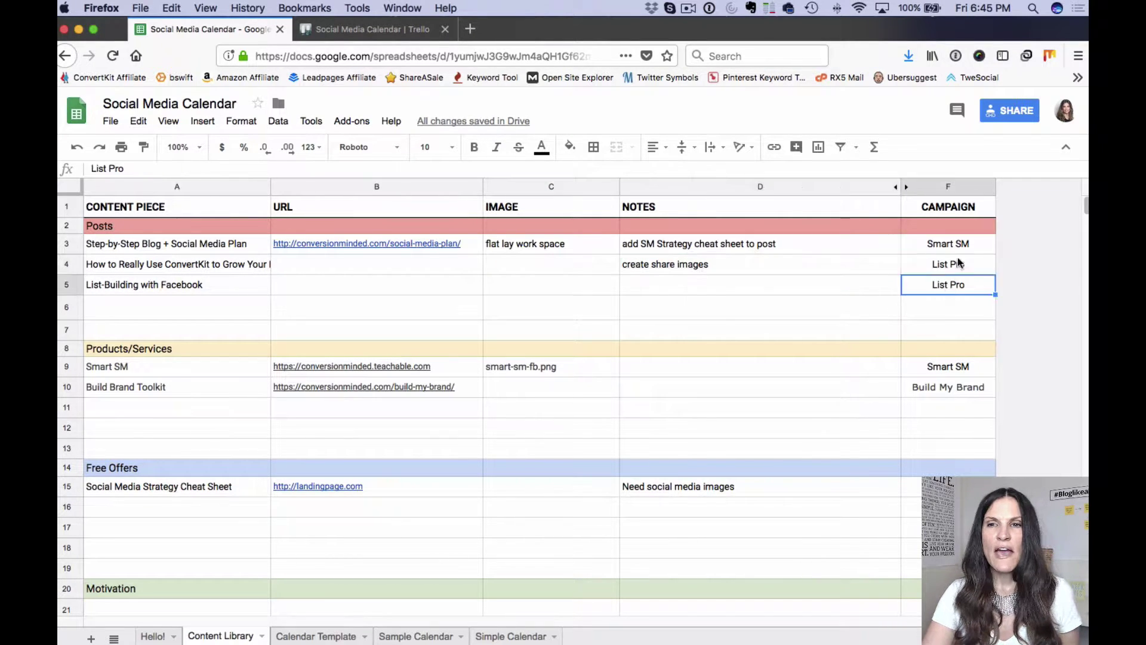
{"action": "left_click", "coordinate": [949, 187]}
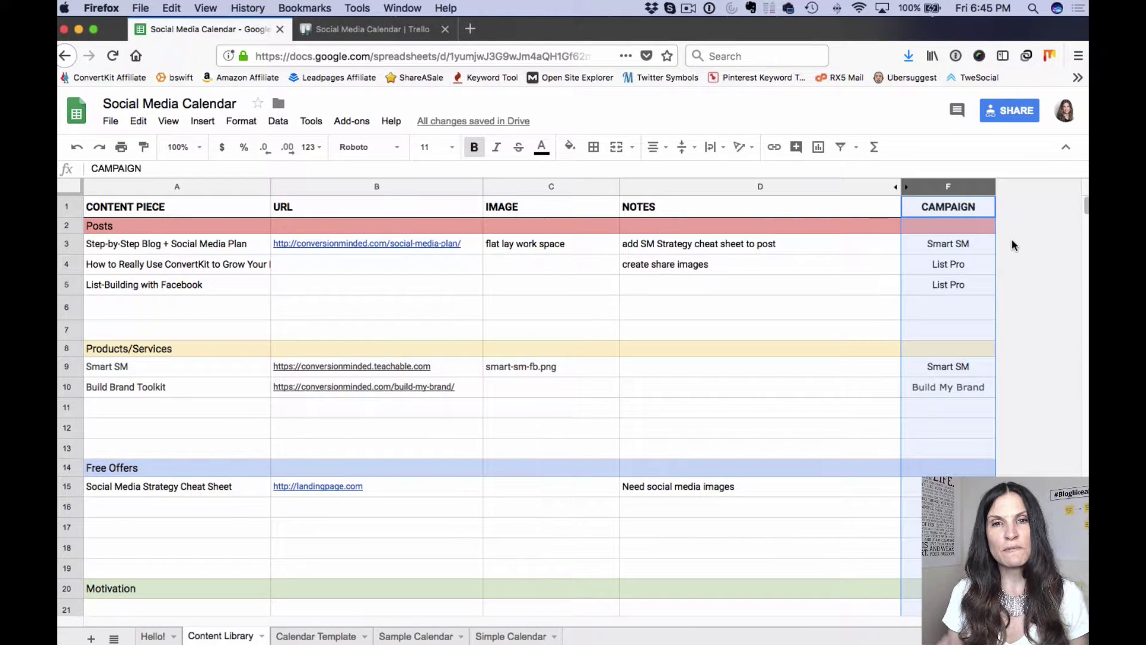
{"action": "left_click", "coordinate": [952, 250]}
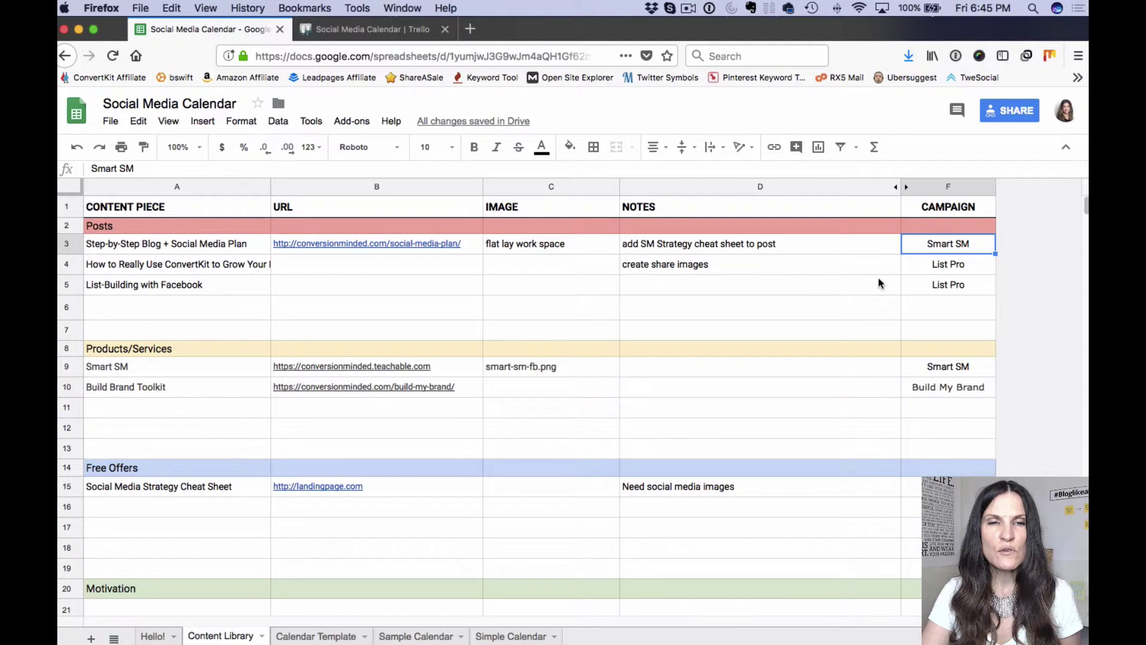
{"action": "left_click", "coordinate": [920, 287]}
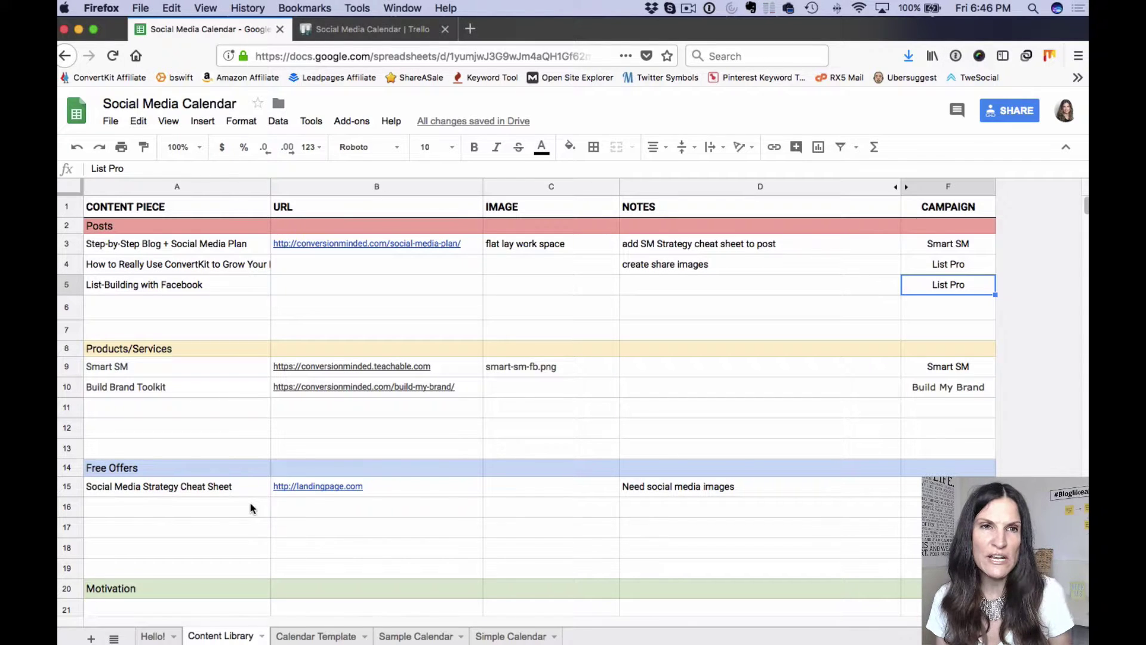
Open the Calendar Template sheet and examine its daily Facebook, Twitter, Instagram, Pinterest and YouTube slots across the month.
{"action": "left_click", "coordinate": [305, 637]}
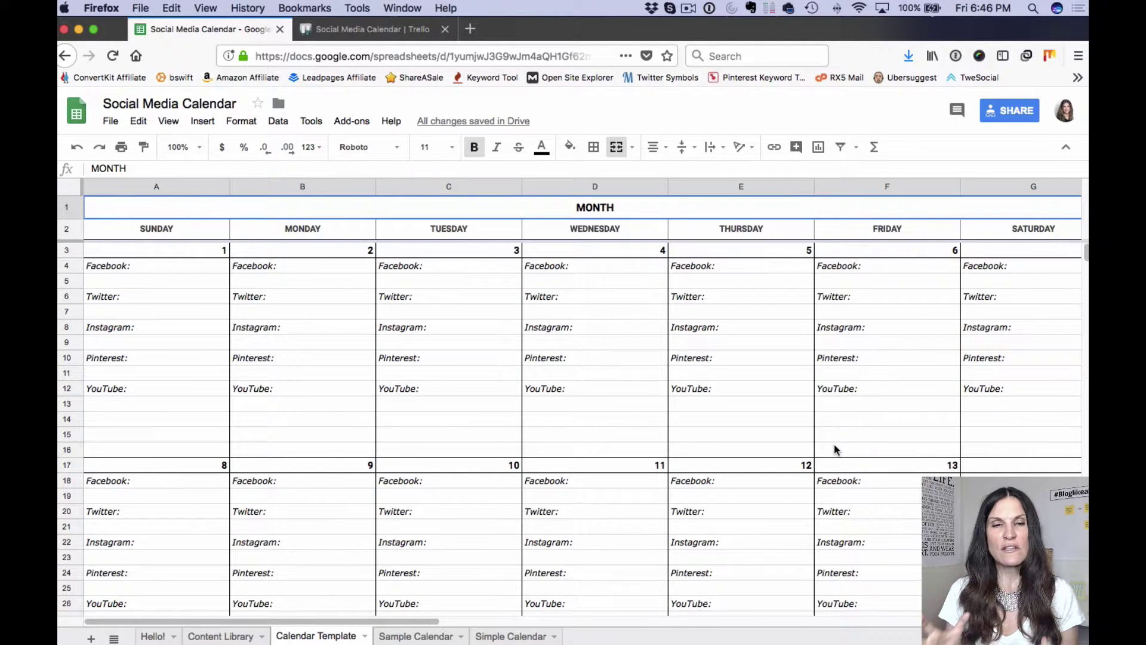
{"action": "scroll", "coordinate": [969, 435], "scroll_direction": "down", "scroll_amount": 1}
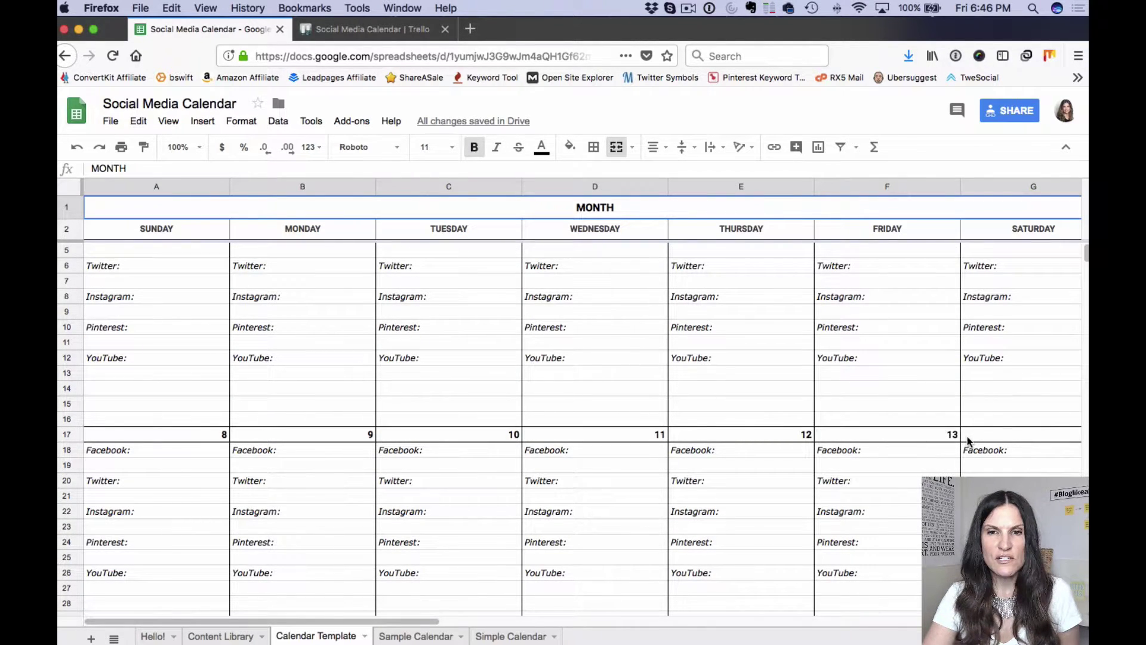
{"action": "scroll", "coordinate": [968, 438], "scroll_direction": "down", "scroll_amount": 6}
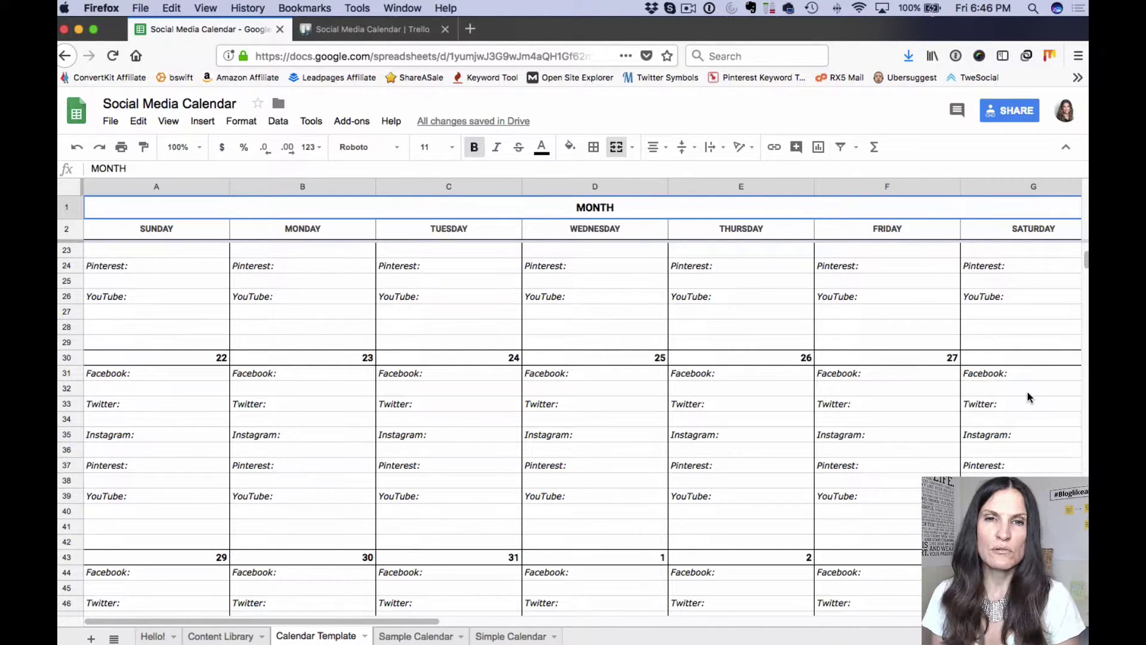
{"action": "scroll", "coordinate": [1027, 392], "scroll_direction": "up", "scroll_amount": 7}
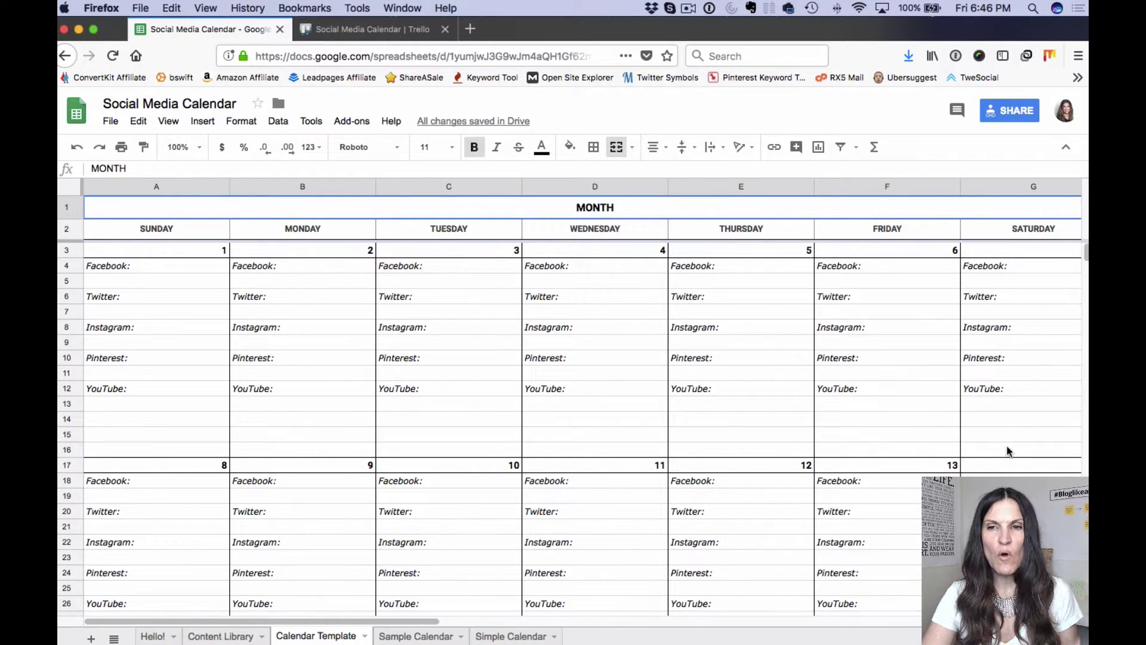
{"action": "scroll", "coordinate": [1009, 441], "scroll_direction": "down", "scroll_amount": 3}
{"action": "scroll", "coordinate": [1009, 439], "scroll_direction": "up", "scroll_amount": 2}
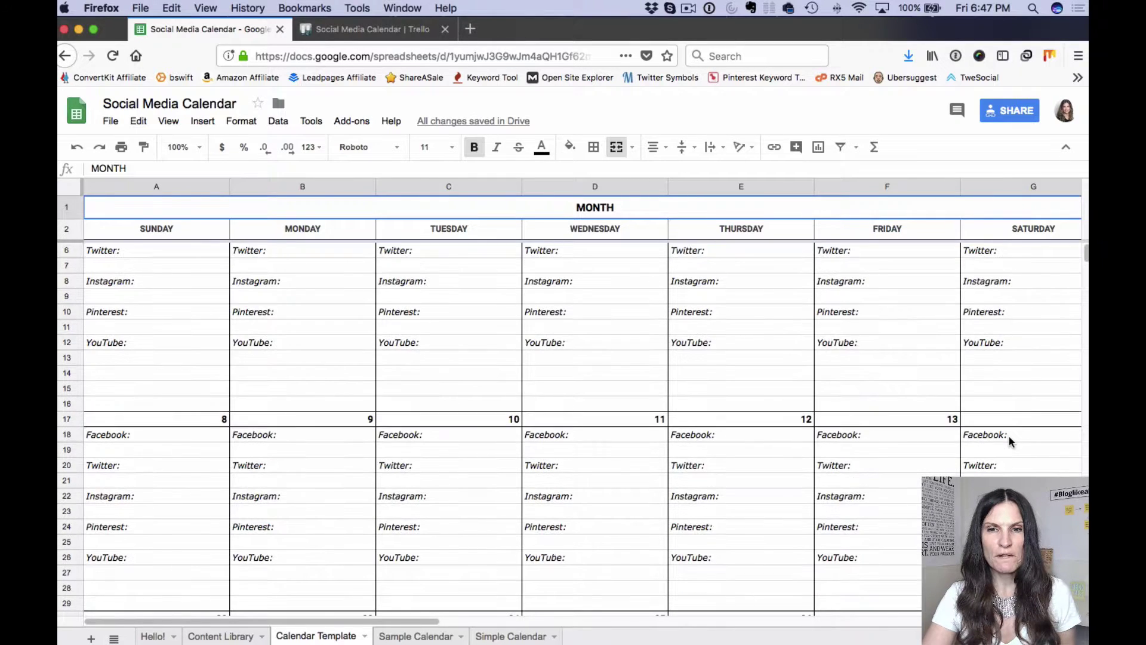
{"action": "scroll", "coordinate": [1009, 439], "scroll_direction": "down", "scroll_amount": 4}
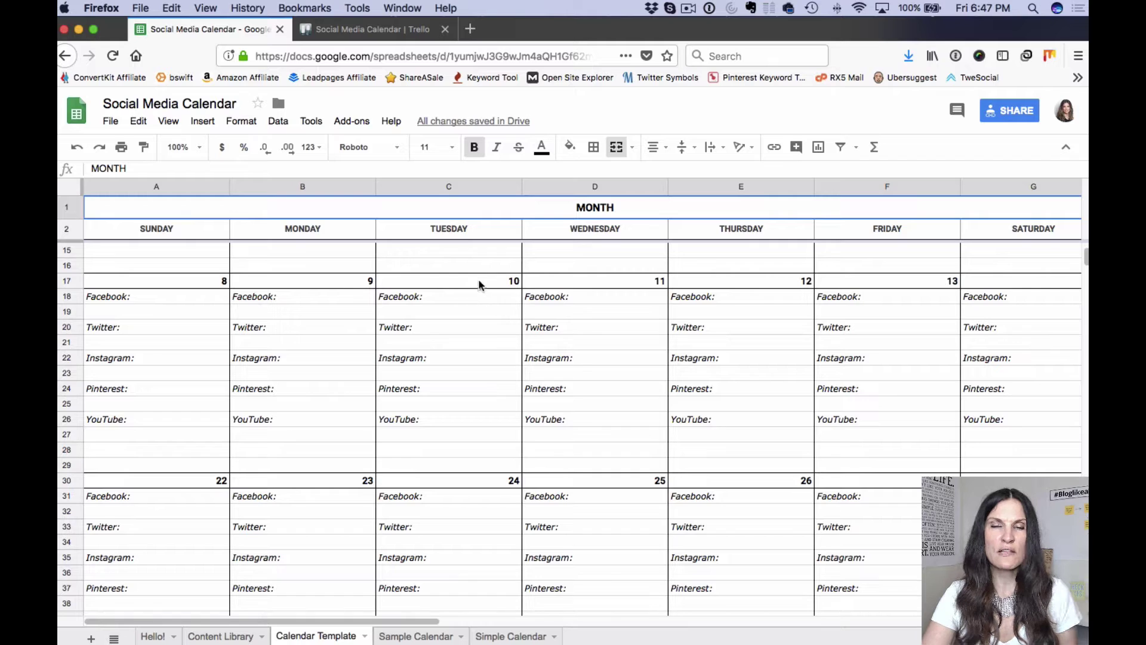
{"action": "scroll", "coordinate": [472, 272], "scroll_direction": "up", "scroll_amount": 3}
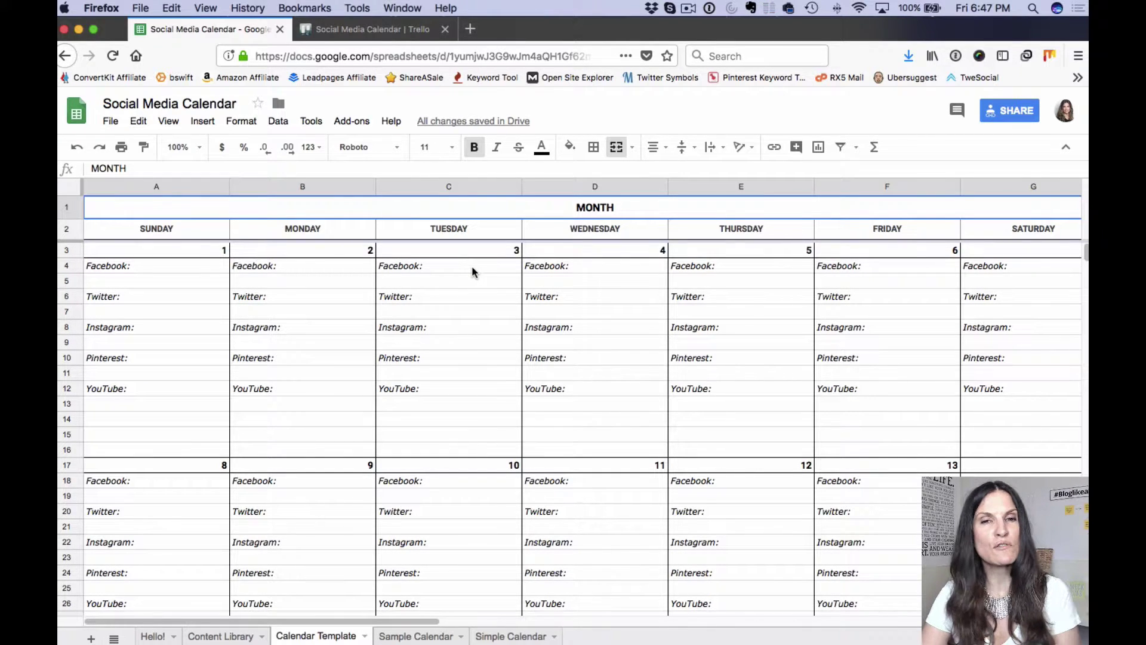
Compare the Content Library with the Calendar Template and Sample Calendar sheets, ending on the Content Library.
{"action": "left_click", "coordinate": [217, 634]}
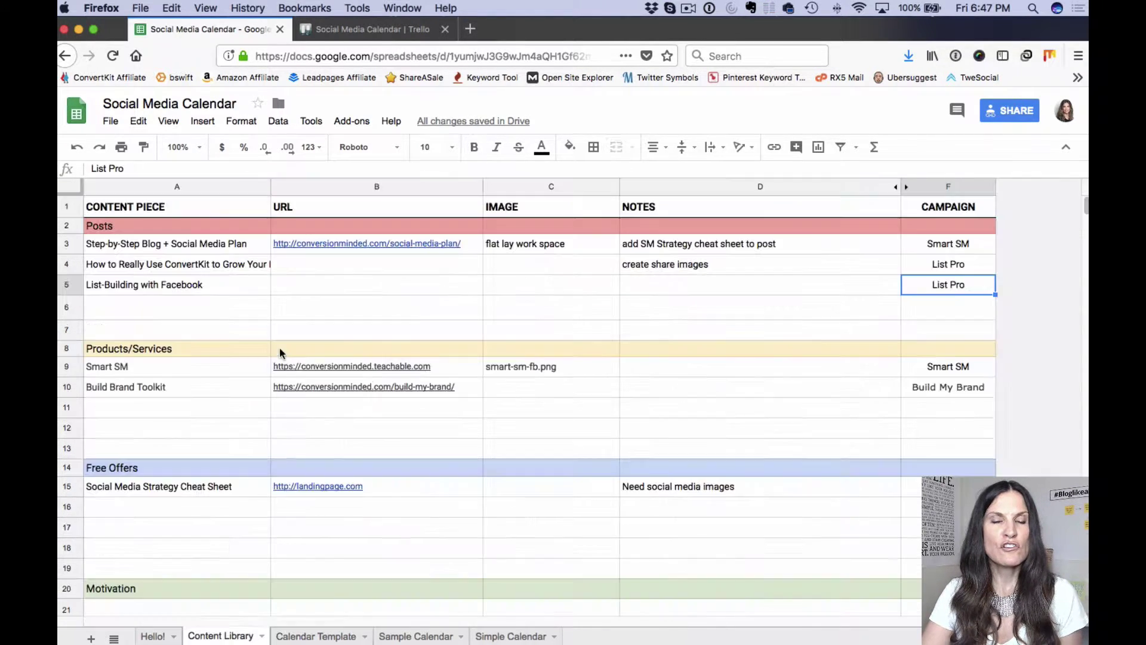
{"action": "left_click", "coordinate": [304, 638]}
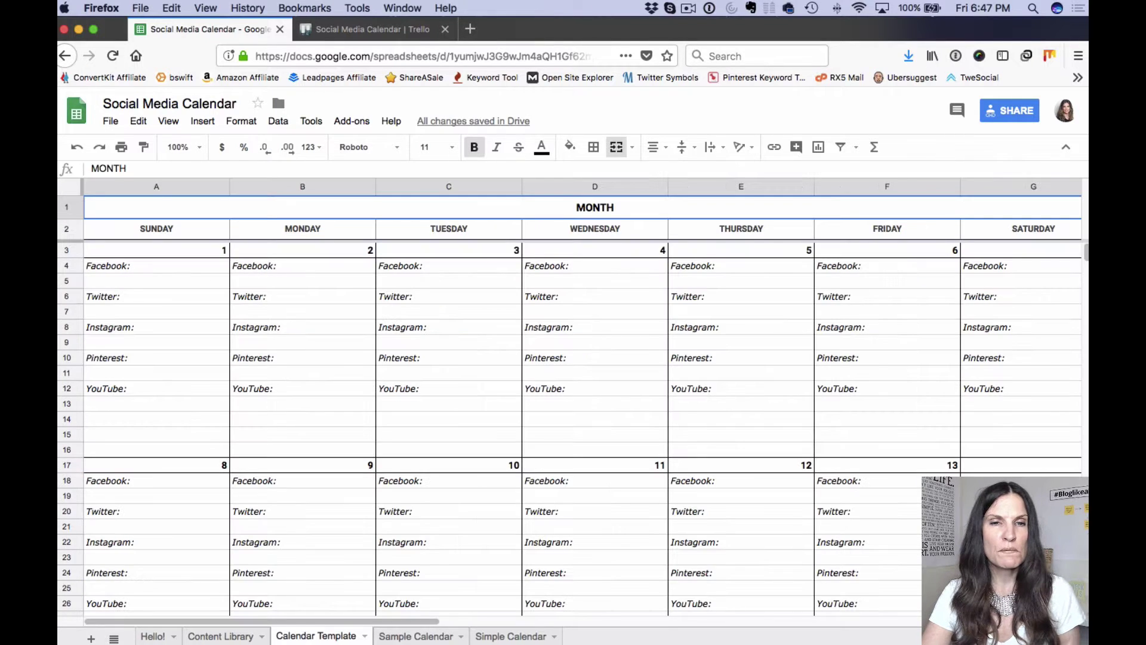
{"action": "left_click", "coordinate": [413, 635]}
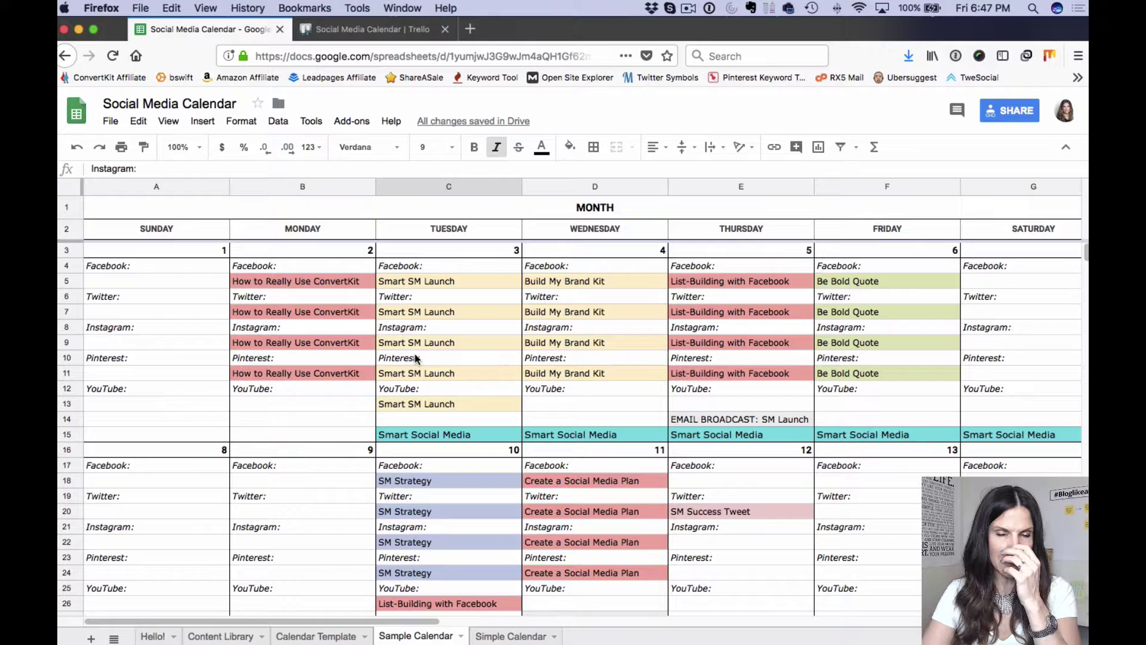
{"action": "left_click", "coordinate": [206, 636]}
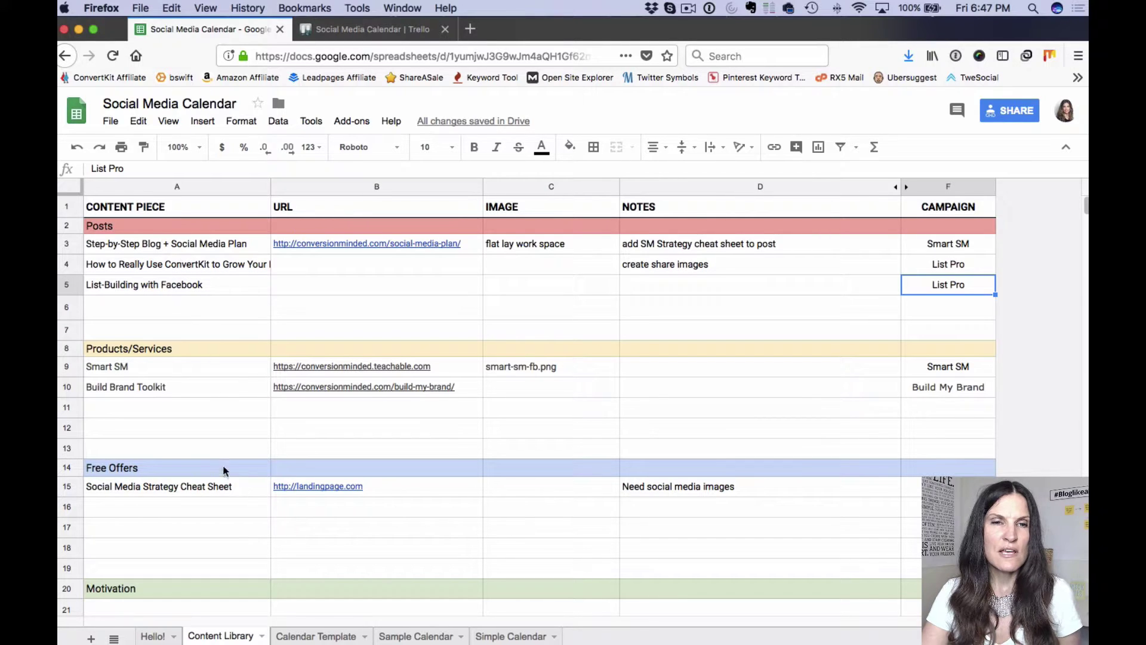
In the Sample Calendar, copy the Pinterest and YouTube entries of Tuesday the 3rd (C10:C13), clear them and paste them back in place.
{"action": "left_click", "coordinate": [413, 636]}
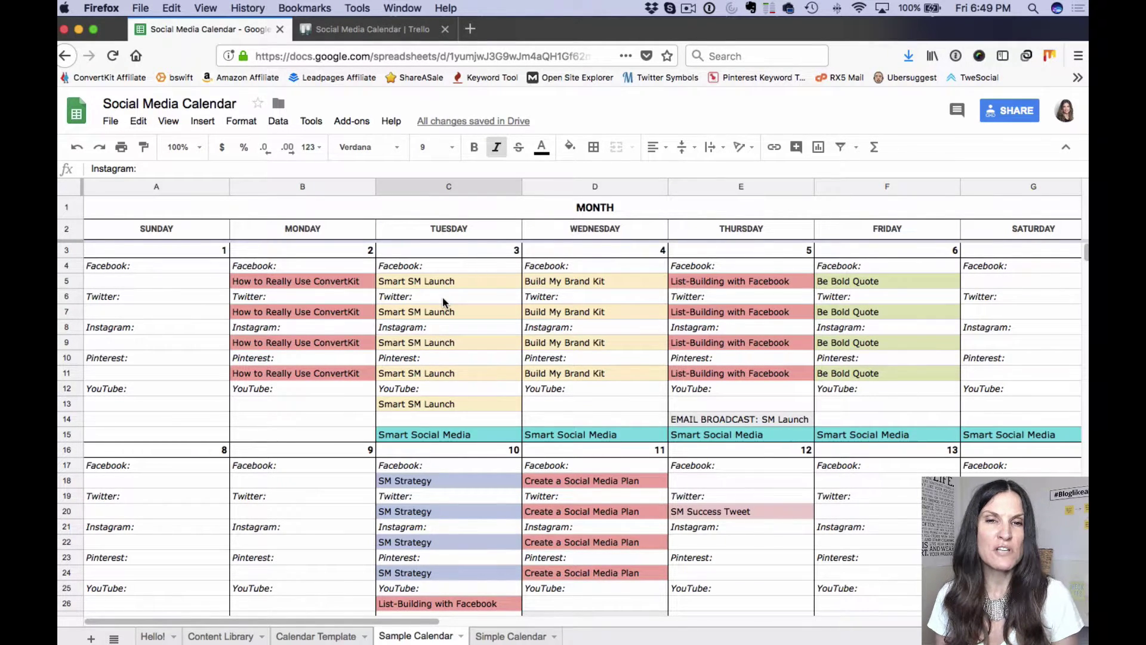
{"action": "left_click_drag", "start_coordinate": [418, 404], "coordinate": [414, 358]}
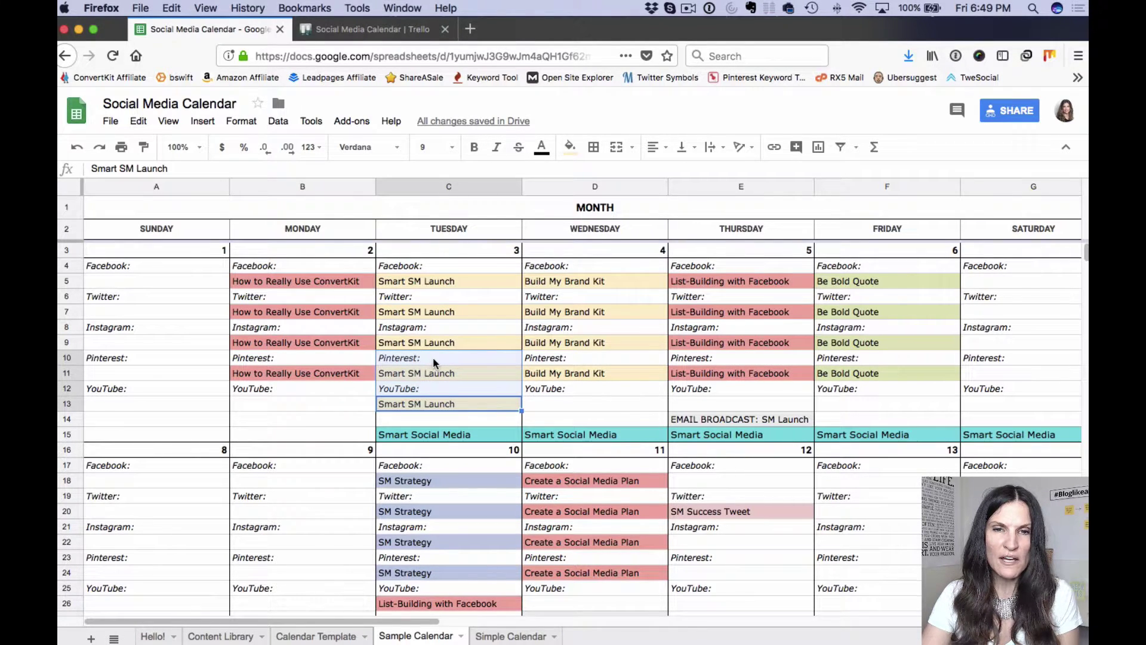
{"action": "left_click", "coordinate": [439, 356]}
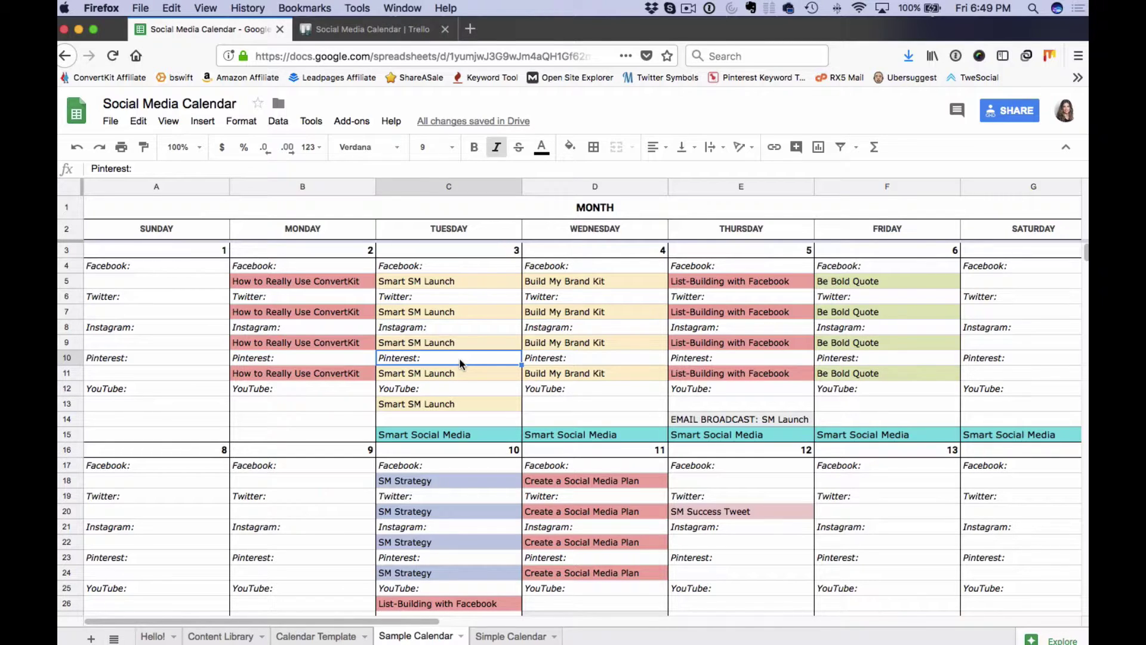
{"action": "key", "text": "super+z"}
{"action": "key", "text": "ctrl+c"}
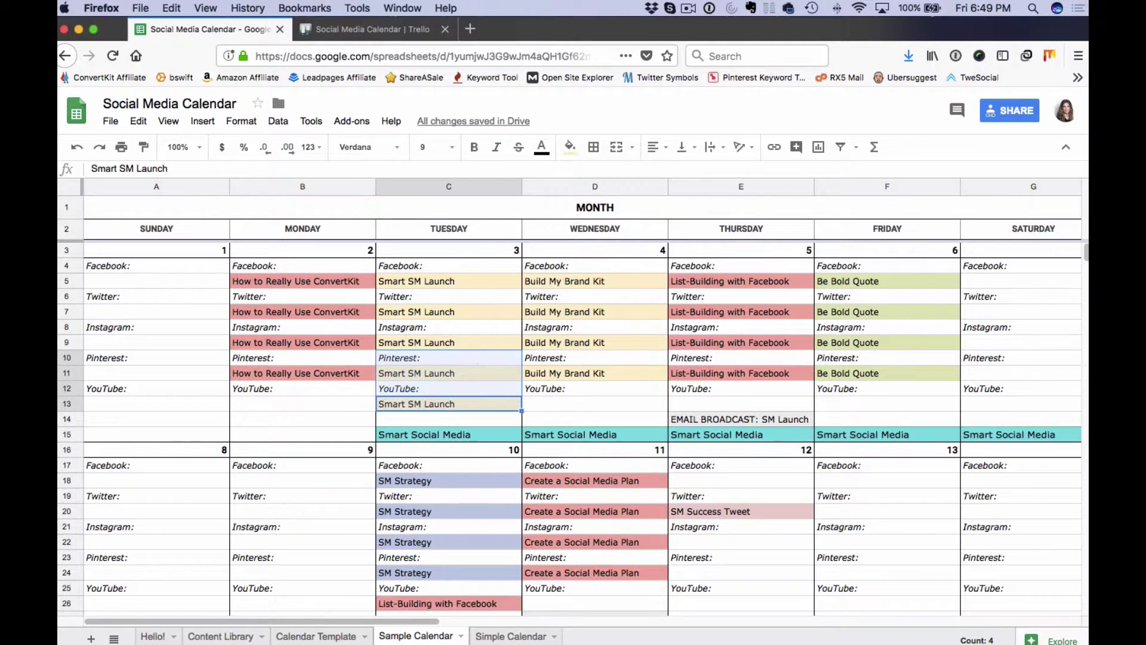
{"action": "key", "text": "Delete"}
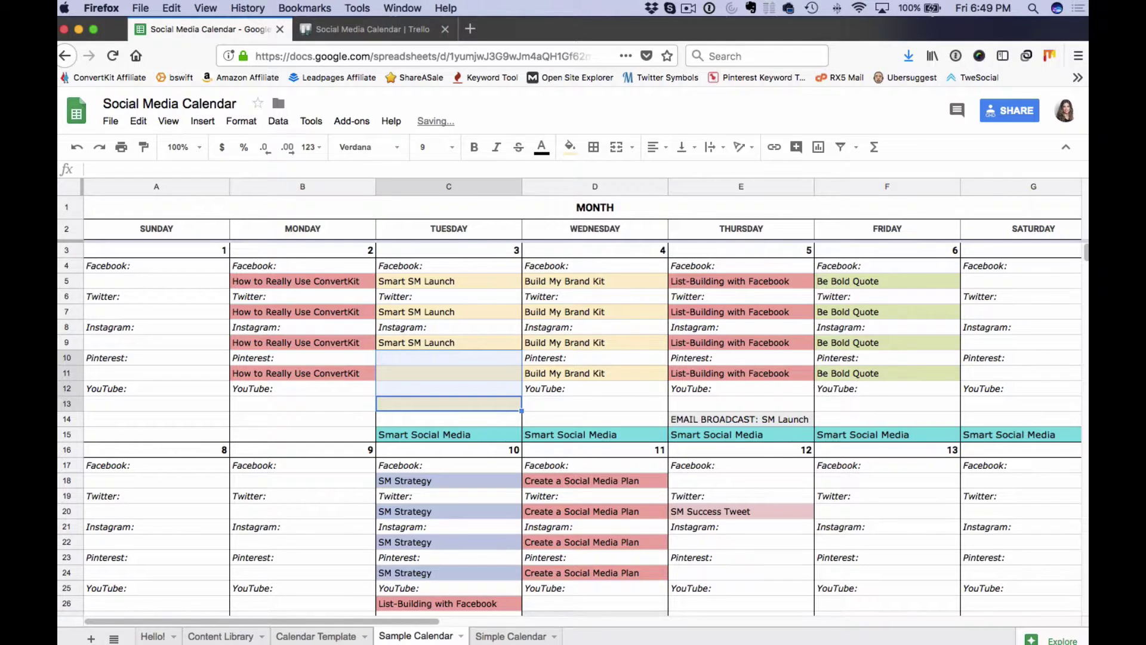
{"action": "key", "text": "ctrl+v"}
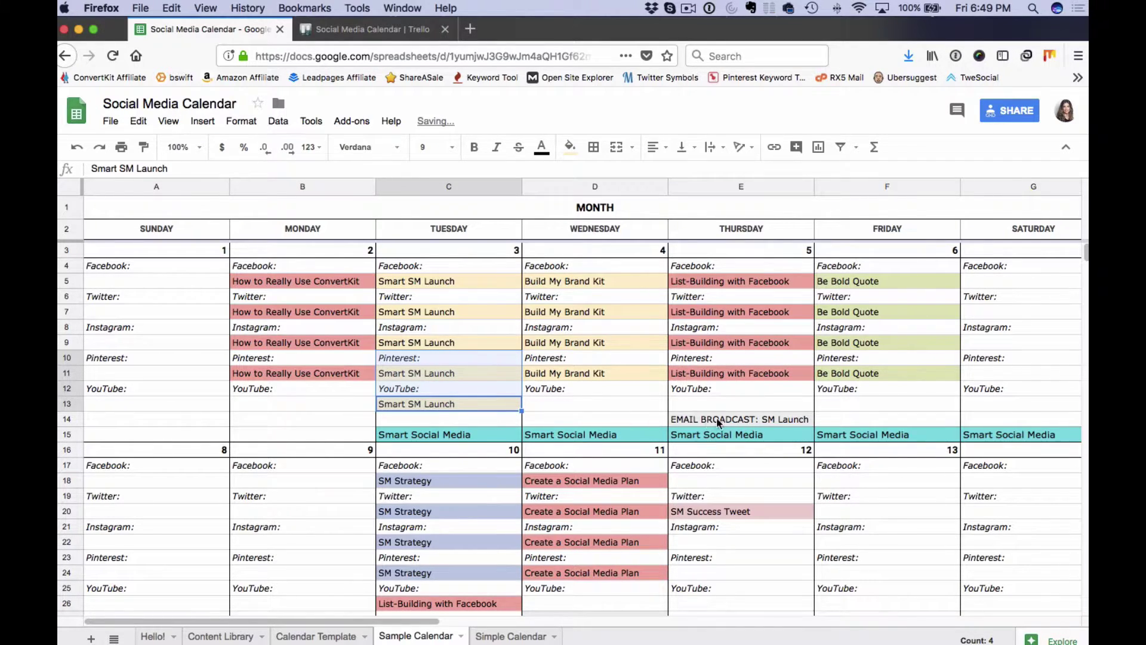
{"action": "key", "text": "Right"}
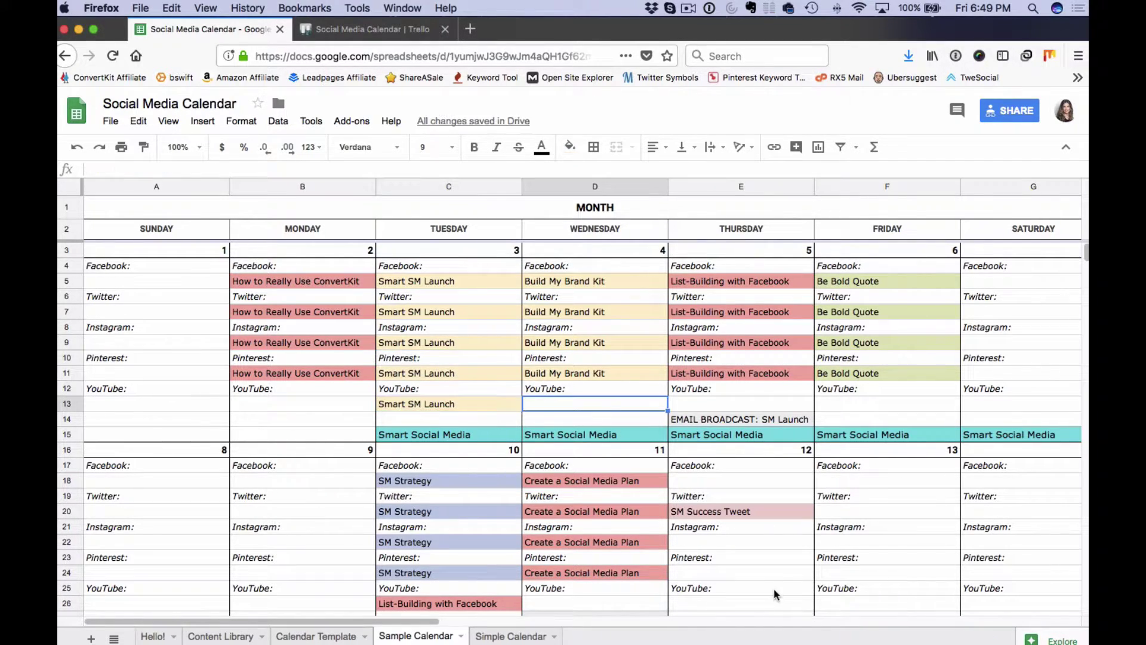
{"action": "left_click", "coordinate": [704, 420]}
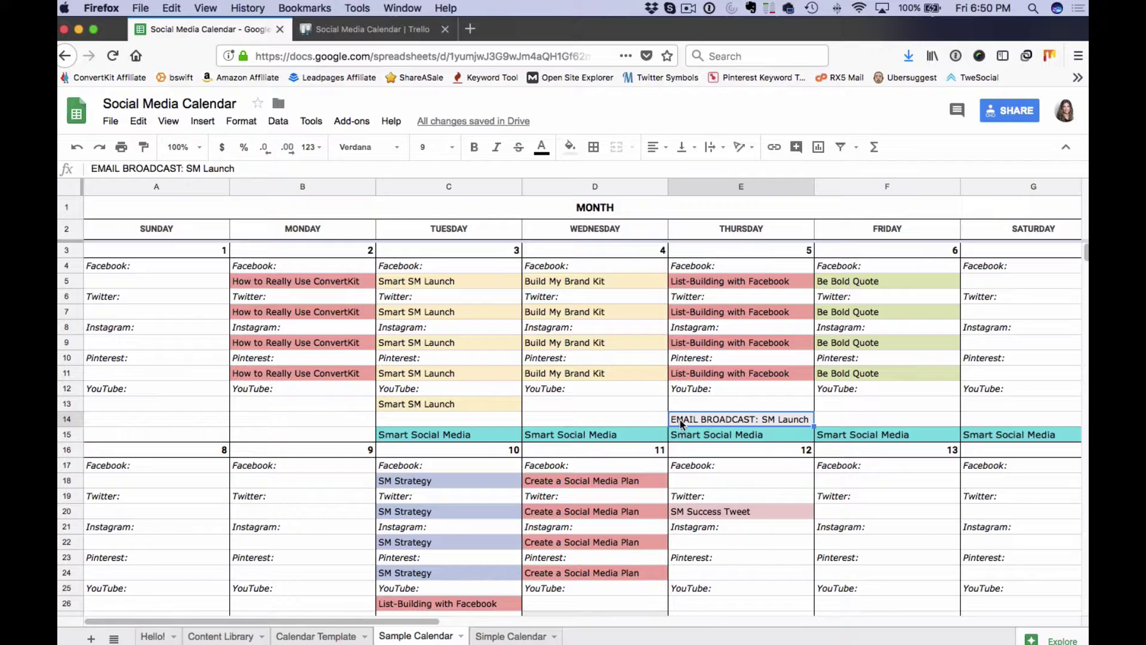
{"action": "left_click", "coordinate": [460, 435]}
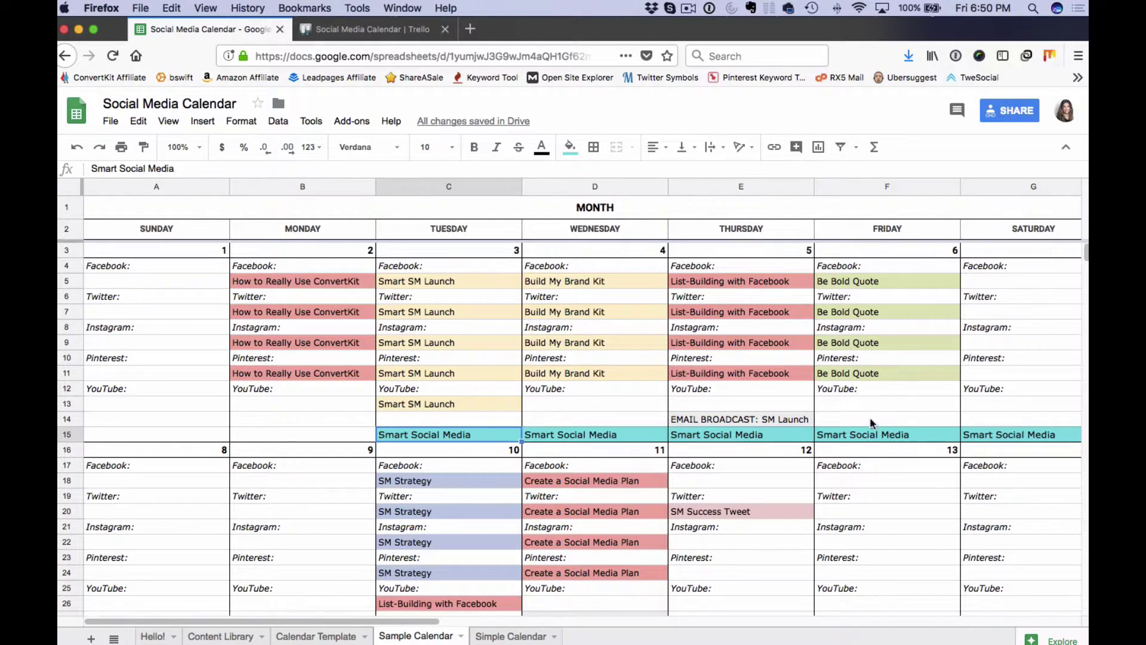
{"action": "scroll", "coordinate": [792, 591], "scroll_direction": "down", "scroll_amount": 3}
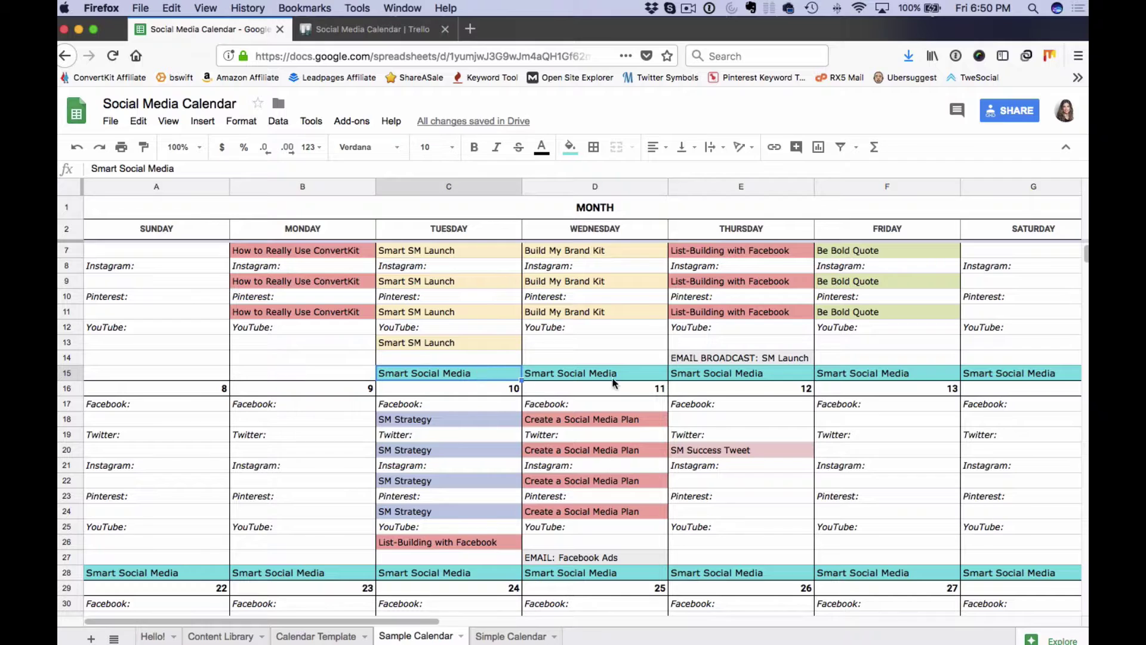
{"action": "scroll", "coordinate": [458, 455], "scroll_direction": "up", "scroll_amount": 3}
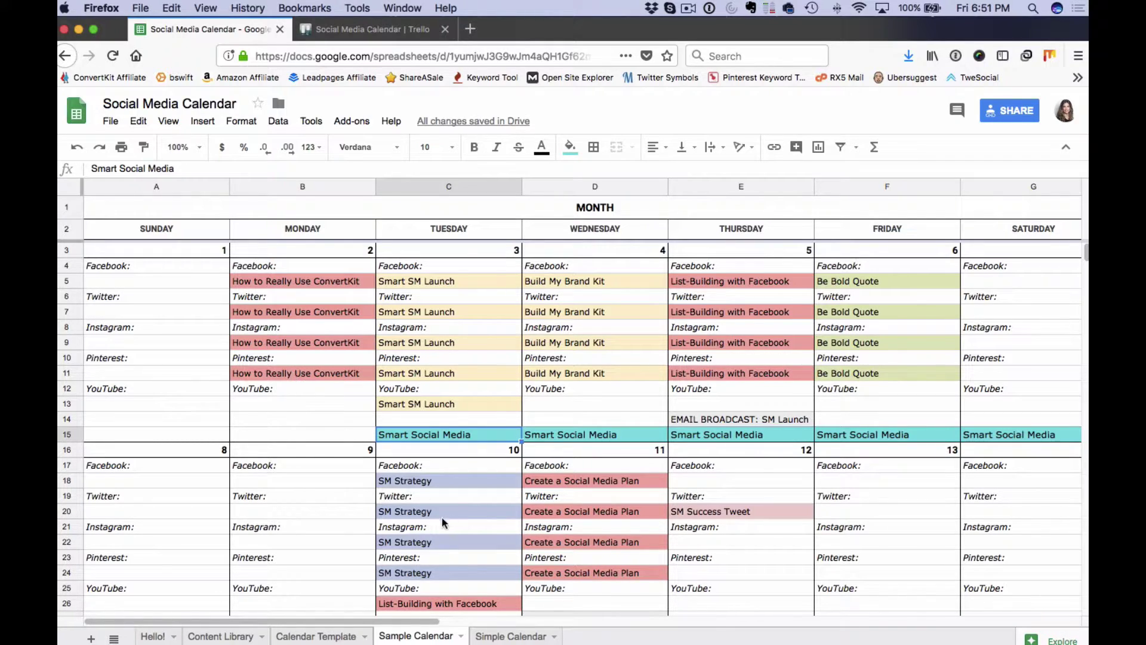
Go through the Simple Calendar, Sample Calendar, Calendar Template and Content Library sheets, ending on the Hello! sheet's instructions.
{"action": "left_click", "coordinate": [501, 636]}
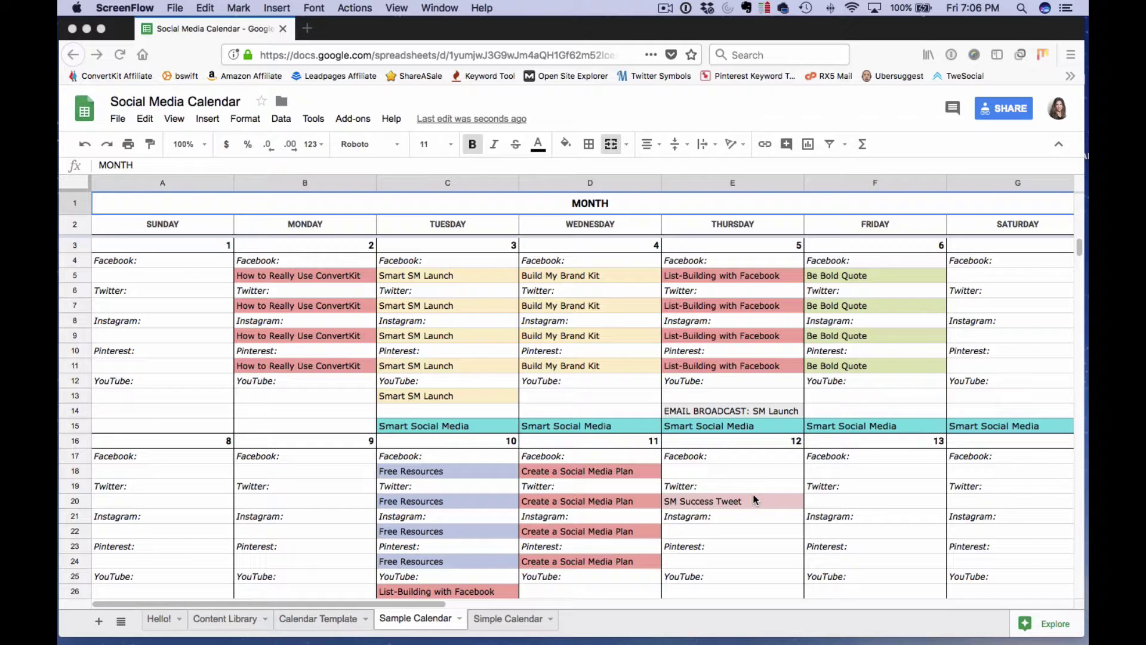
{"action": "left_click", "coordinate": [421, 620]}
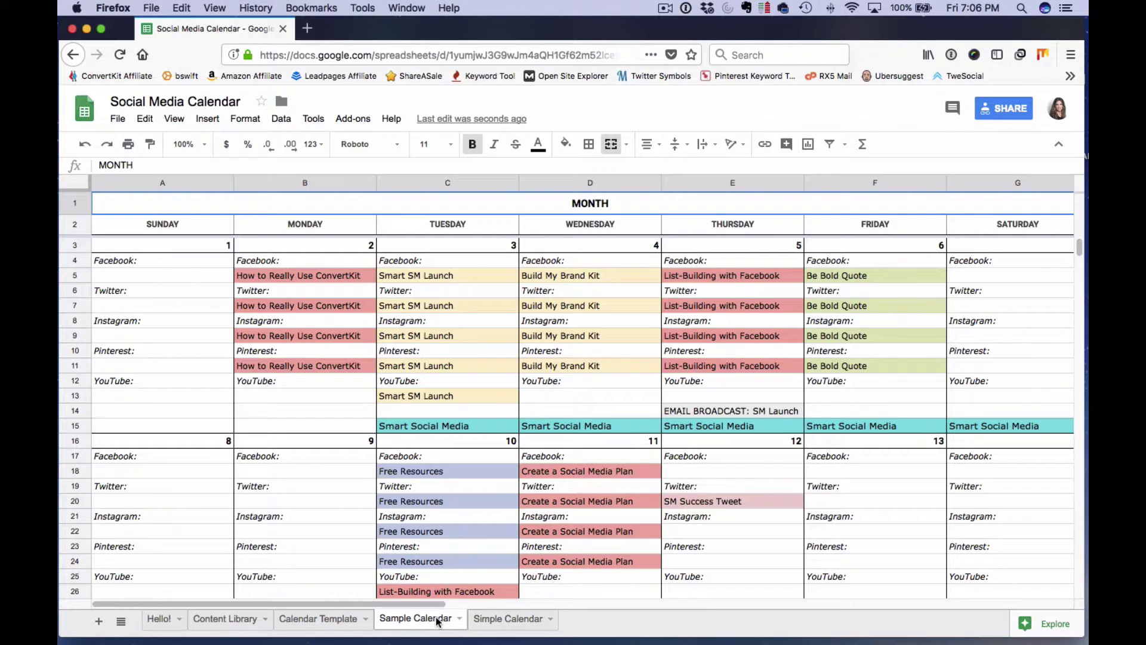
{"action": "left_click", "coordinate": [325, 621]}
{"action": "left_click", "coordinate": [218, 621]}
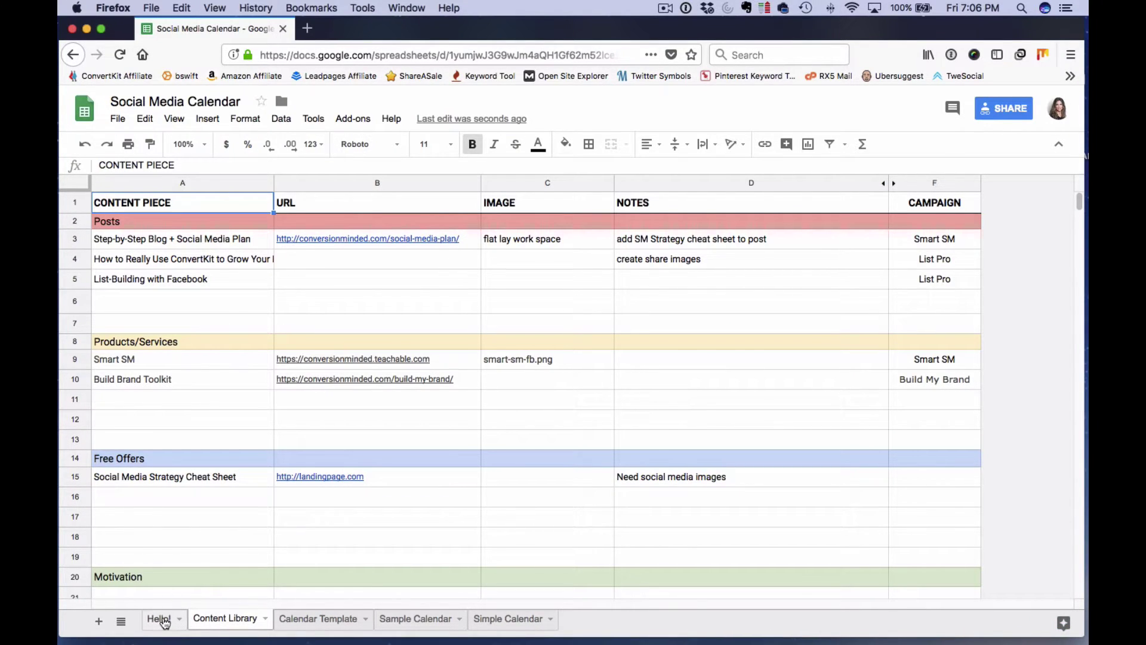
{"action": "left_click", "coordinate": [165, 622]}
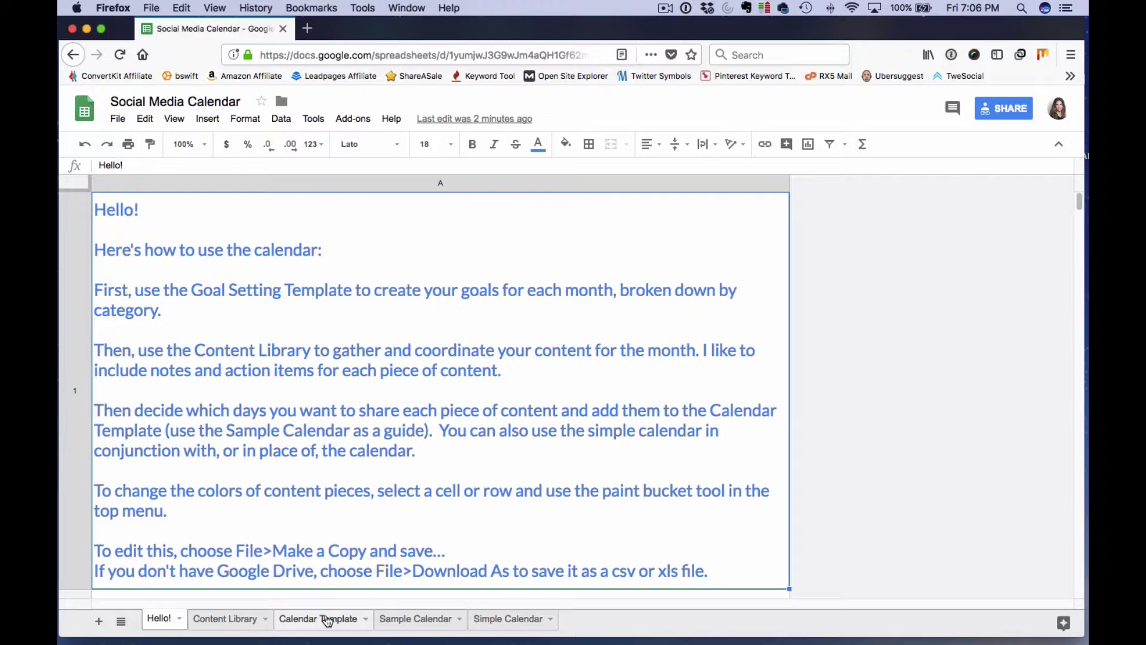
Duplicate the Sample Calendar sheet, rename the copy Test and switch between both sheets, ending on Test.
{"action": "left_click", "coordinate": [425, 619]}
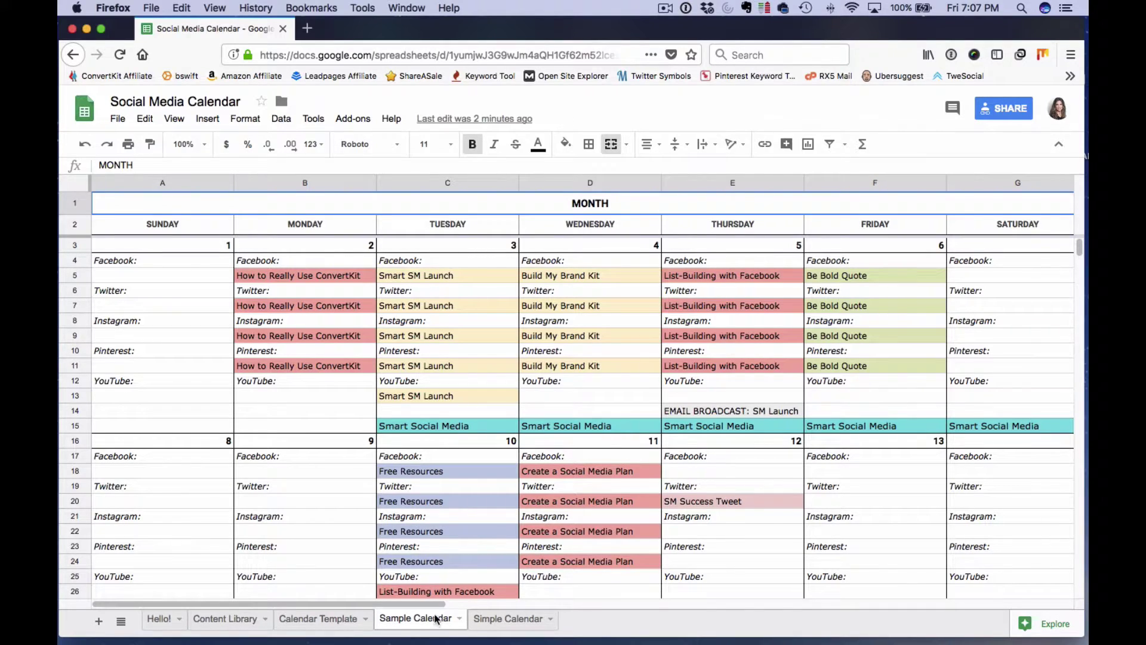
{"action": "left_click", "coordinate": [460, 619]}
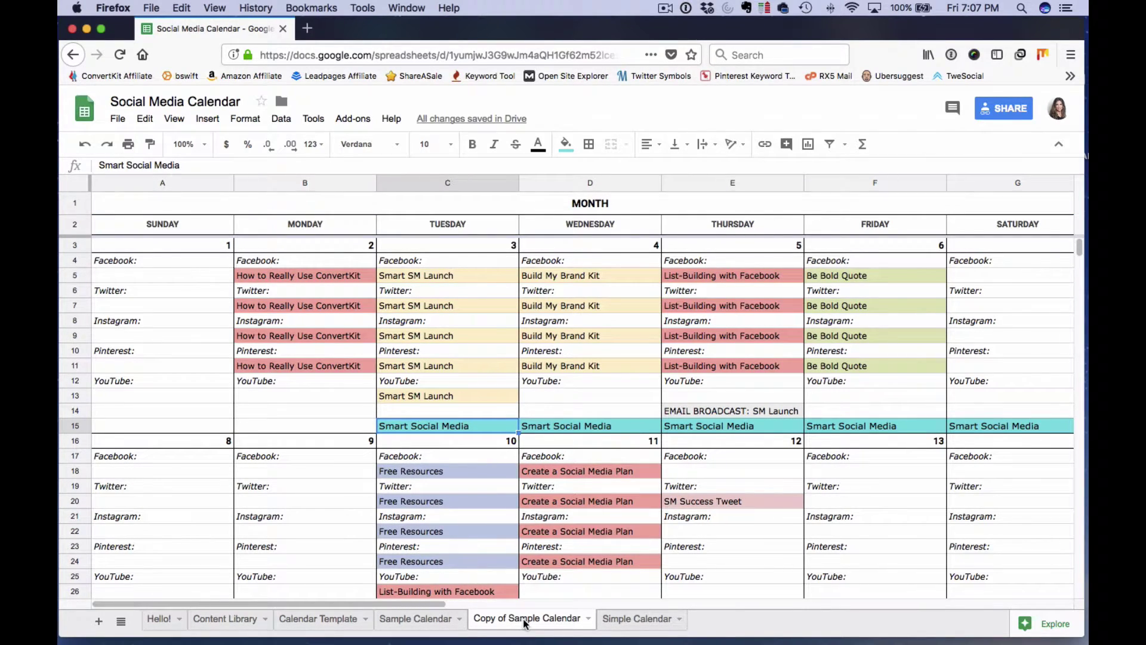
{"action": "double_click", "coordinate": [520, 618]}
{"action": "type", "text": "Test"}
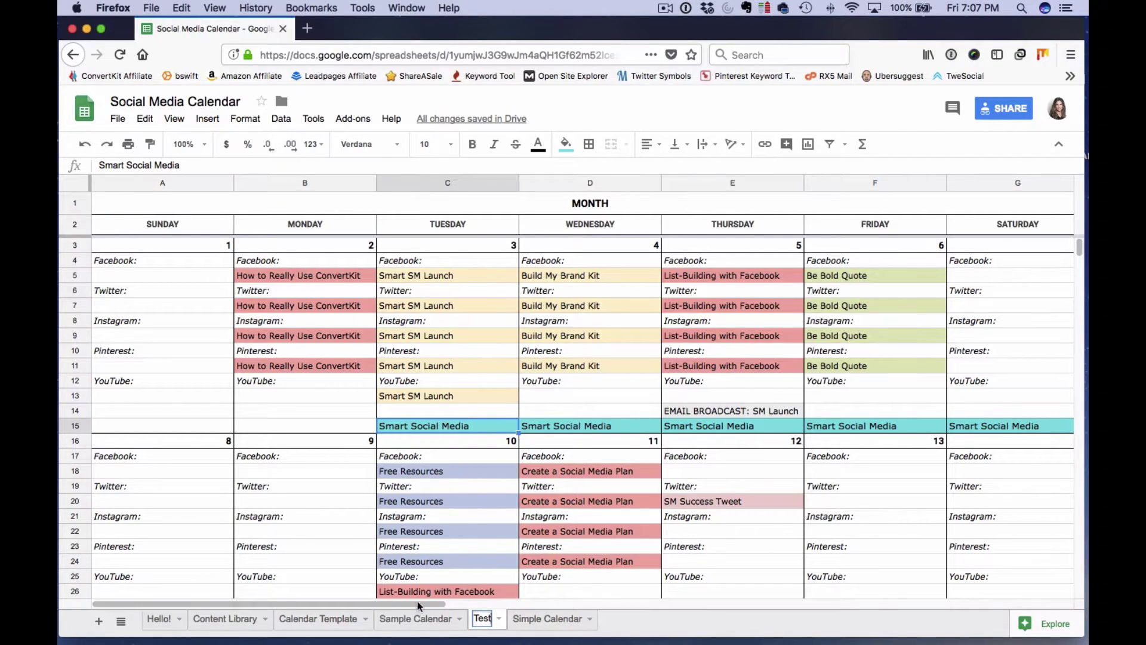
{"action": "left_click", "coordinate": [405, 621]}
{"action": "left_click", "coordinate": [482, 620]}
{"action": "left_click", "coordinate": [409, 621]}
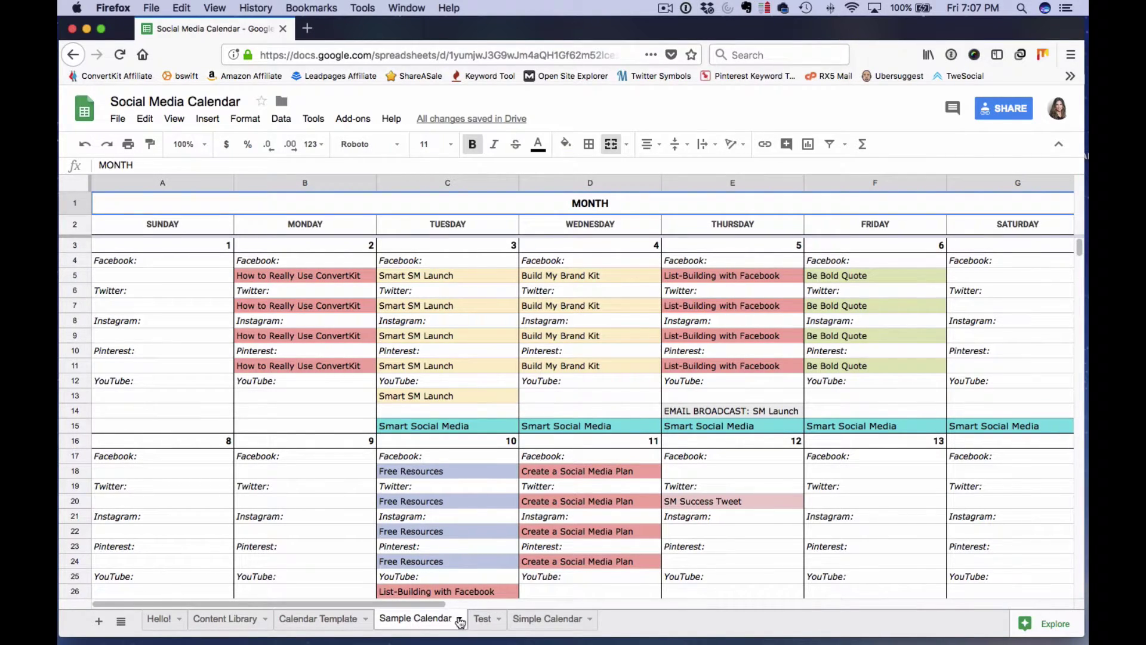
{"action": "left_click", "coordinate": [484, 621]}
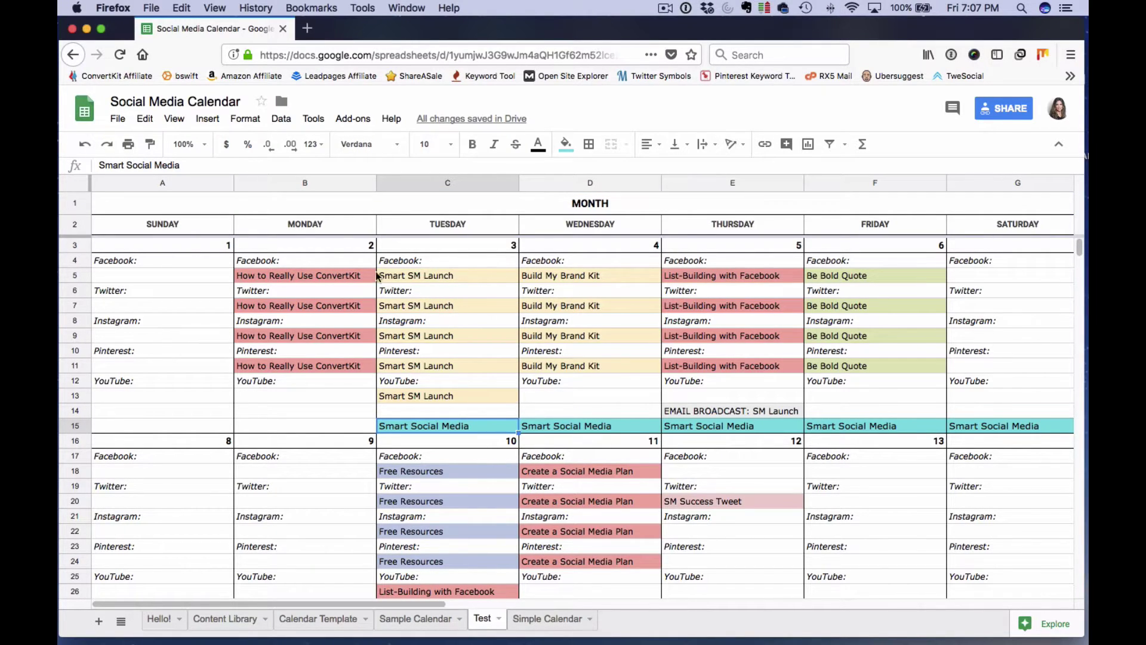
Open the version history and view the Sample Calendar sheet in the June 8, 6:53 PM version.
{"action": "left_click", "coordinate": [120, 120]}
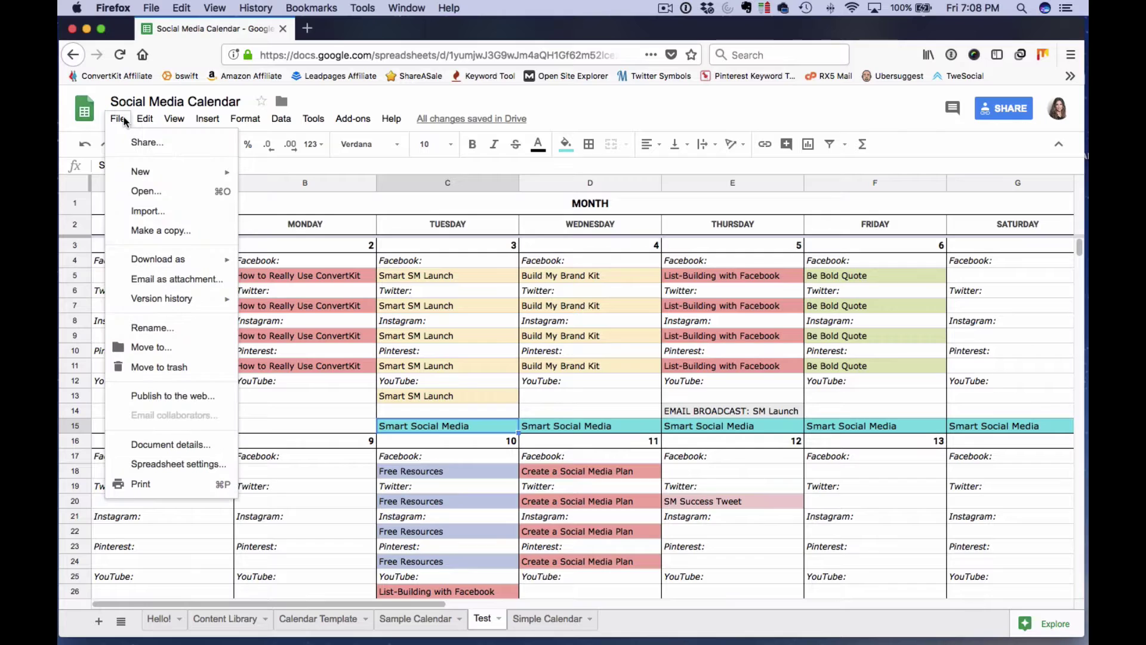
{"action": "mouse_move", "coordinate": [185, 302]}
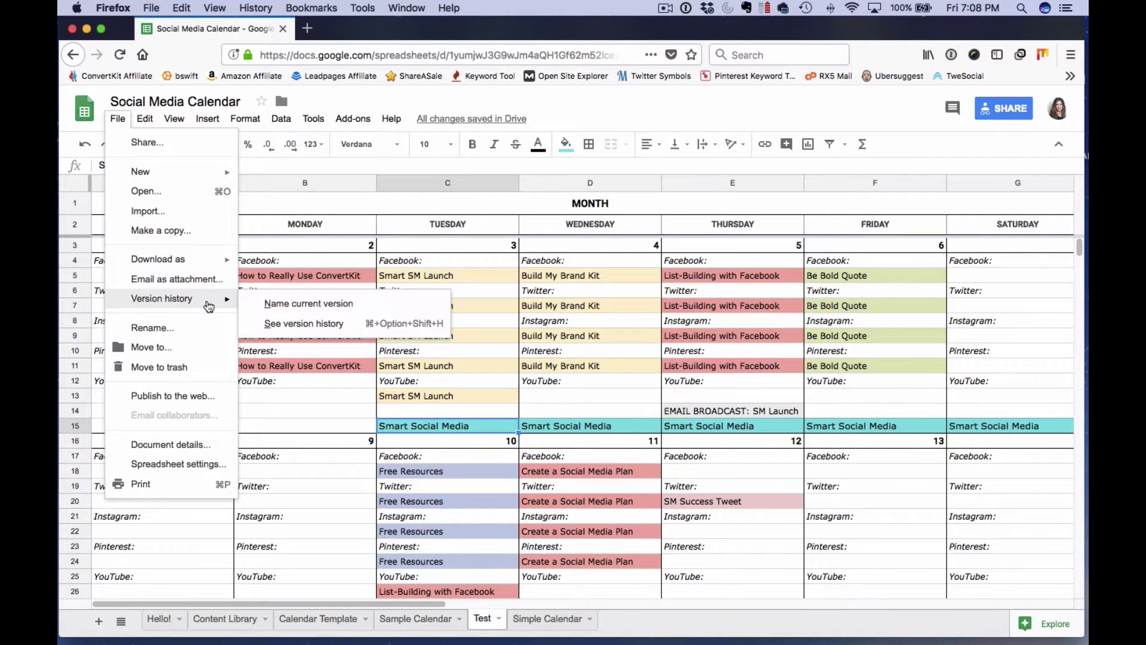
{"action": "left_click", "coordinate": [331, 325]}
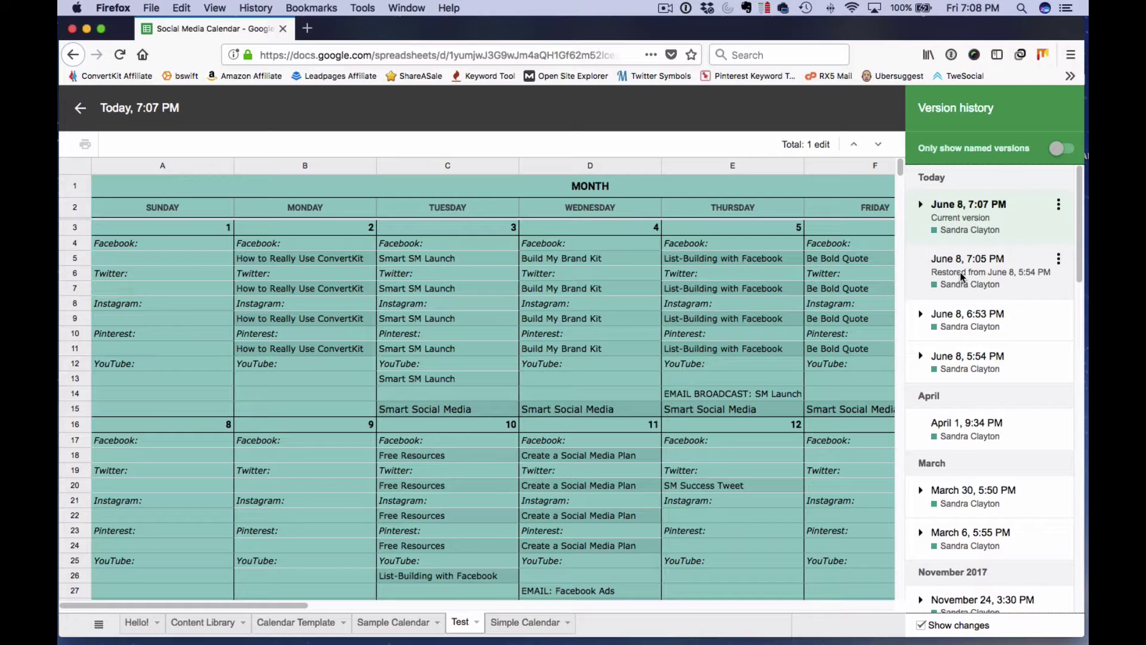
{"action": "left_click", "coordinate": [945, 320]}
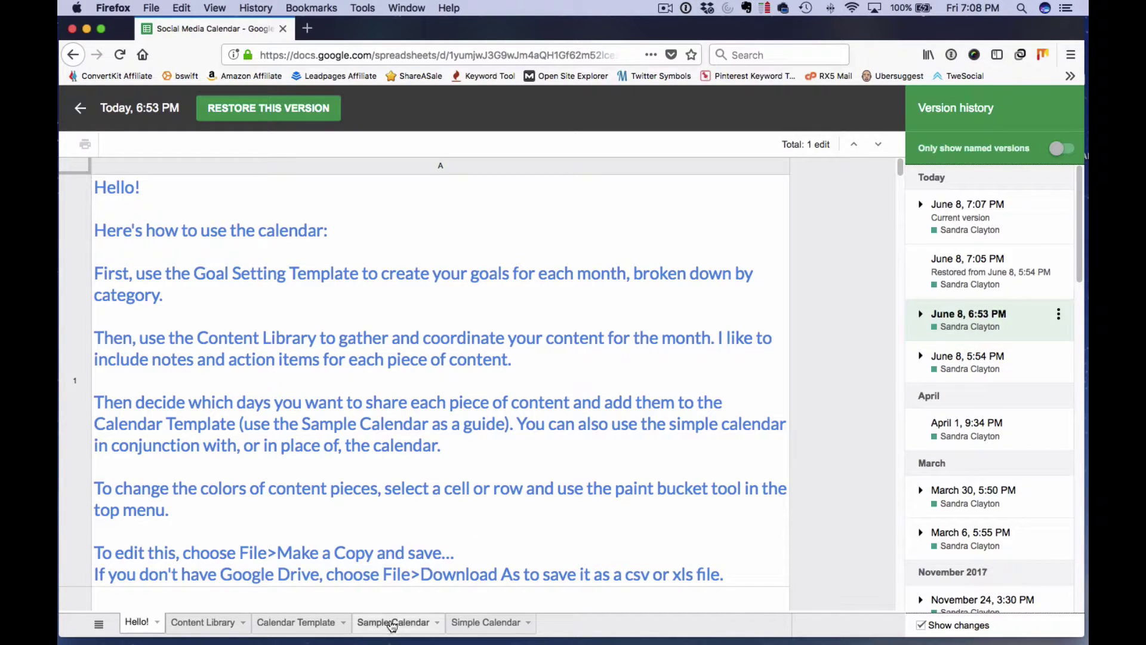
{"action": "left_click", "coordinate": [392, 624]}
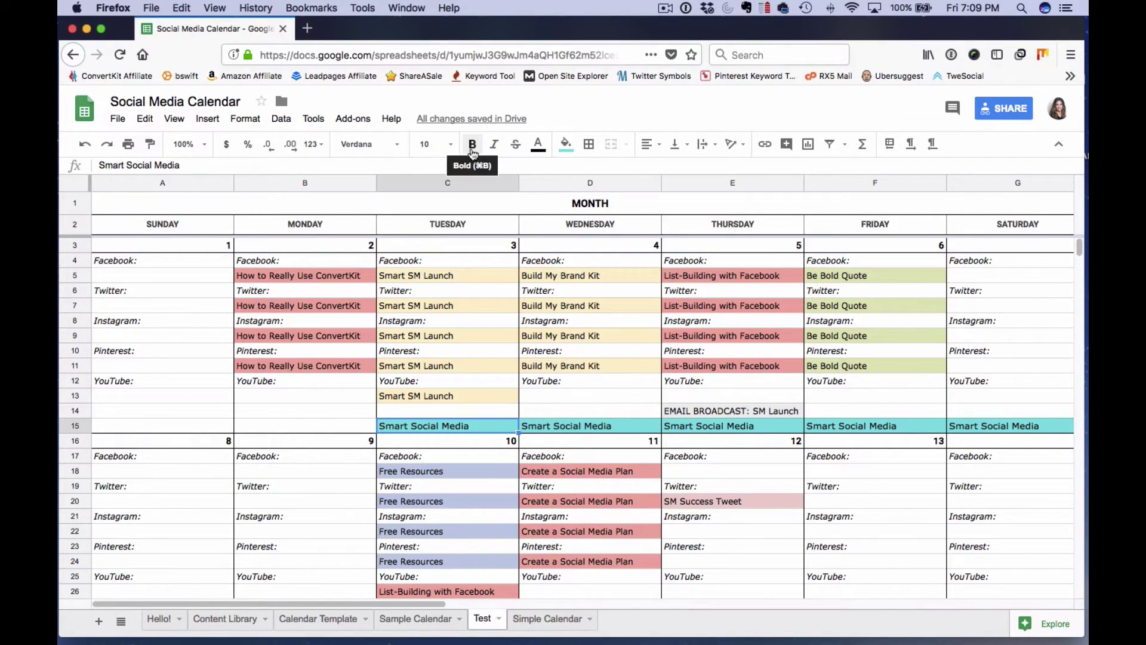
Try bold on Tuesday the 3rd's Facebook entry (C5) in the Test sheet, remove it and browse the available fonts.
{"action": "left_click", "coordinate": [454, 274]}
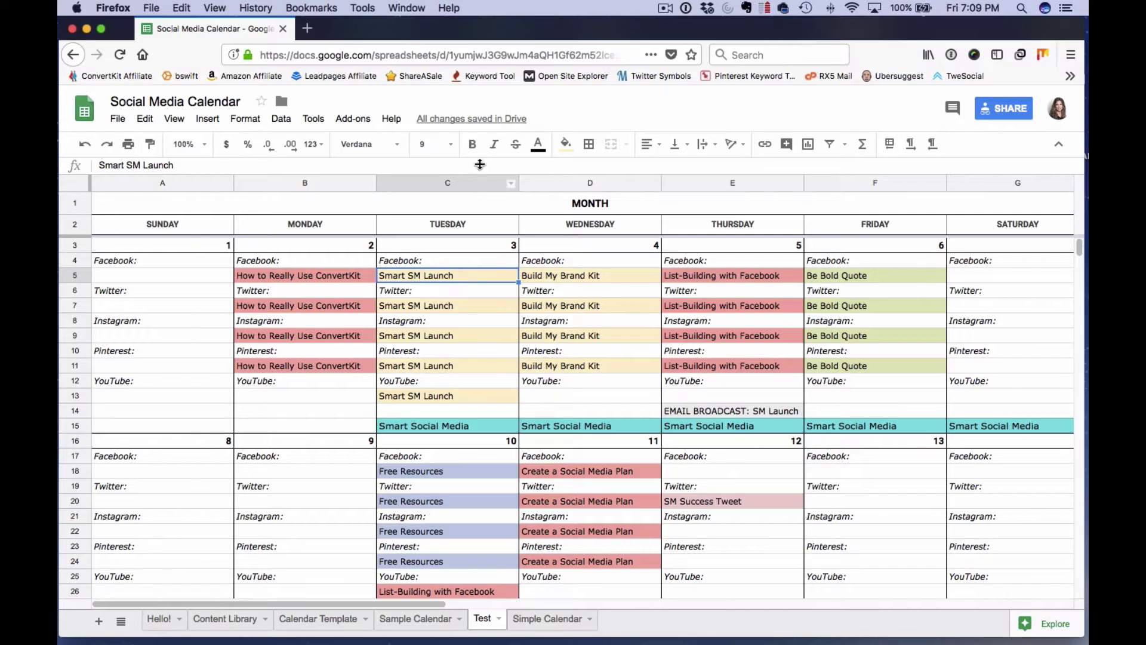
{"action": "left_click", "coordinate": [472, 144]}
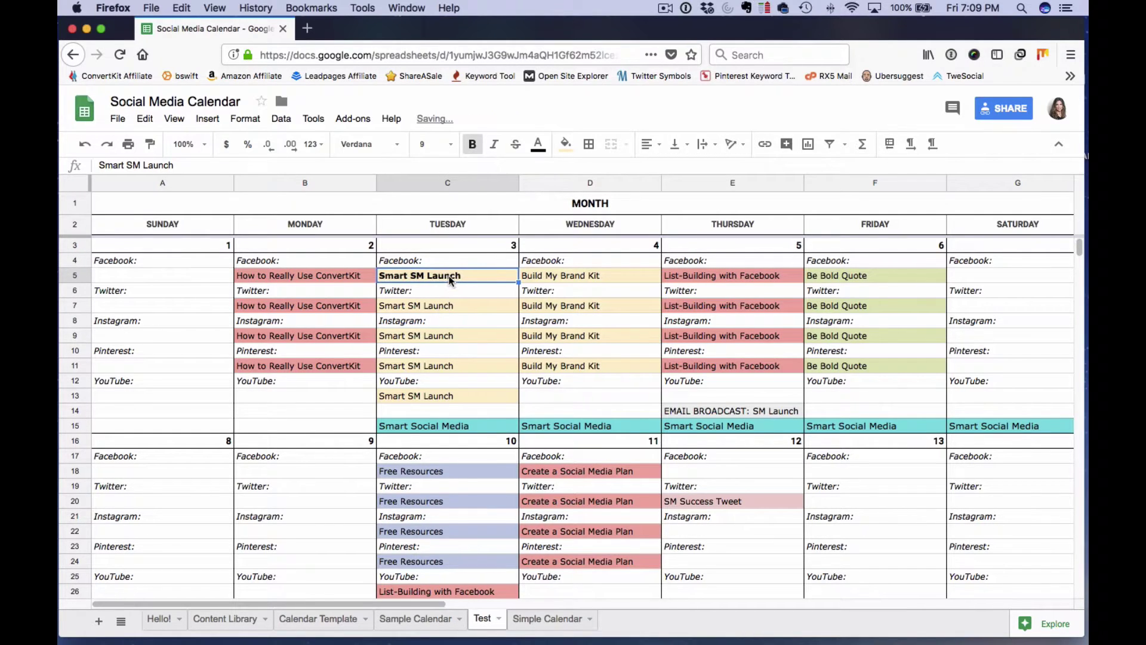
{"action": "left_click", "coordinate": [472, 145]}
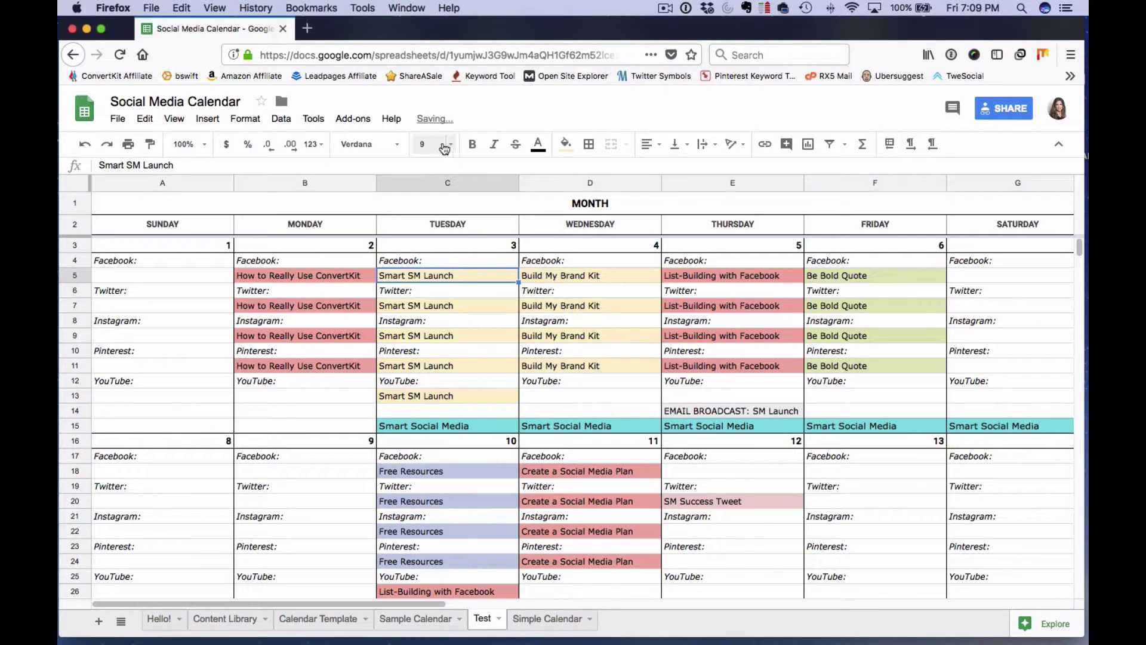
{"action": "left_click", "coordinate": [397, 145]}
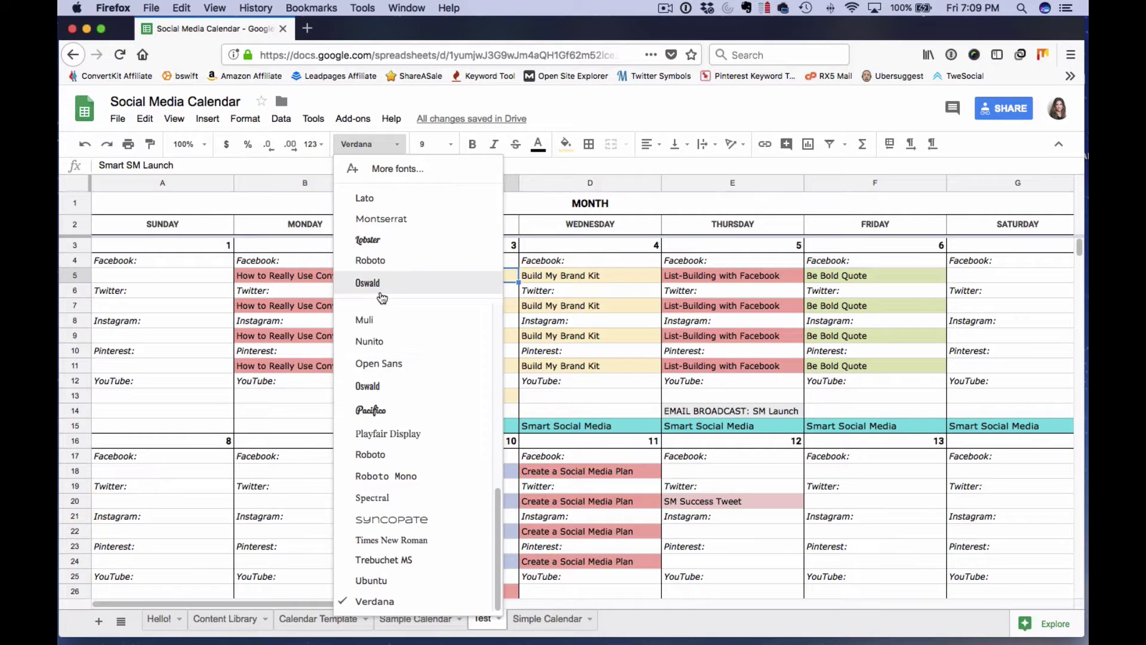
{"action": "scroll", "coordinate": [412, 412], "scroll_direction": "up", "scroll_amount": 1}
{"action": "left_click", "coordinate": [285, 205]}
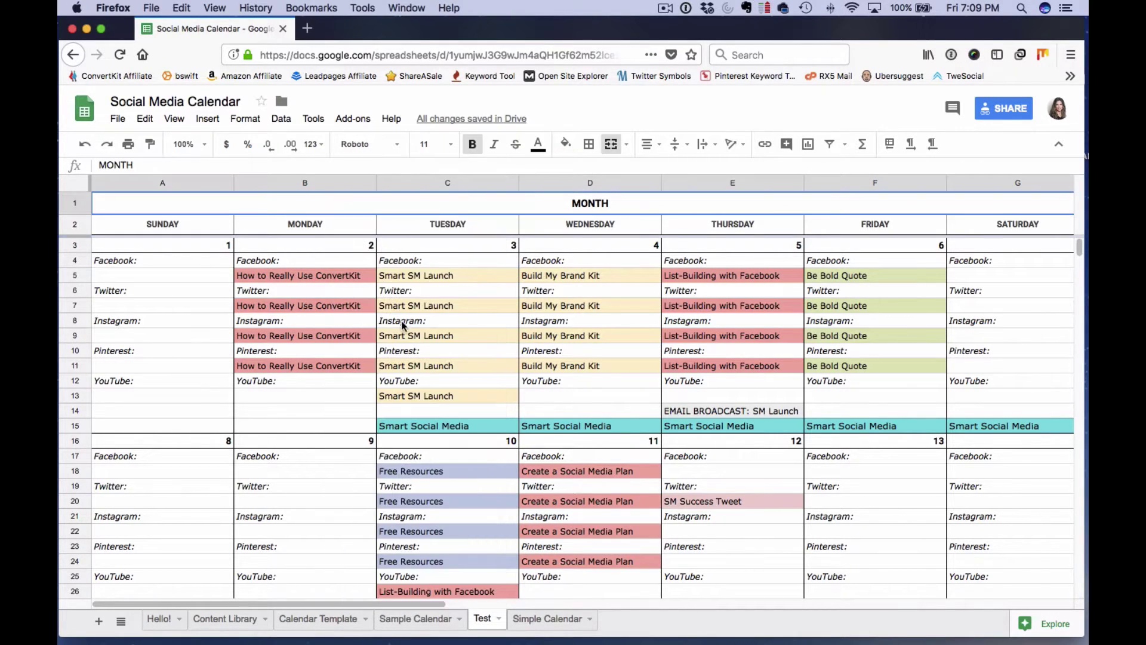
Try removing the italics from Tuesday the 3rd's Facebook label (C4) and reapply them.
{"action": "left_click", "coordinate": [414, 265]}
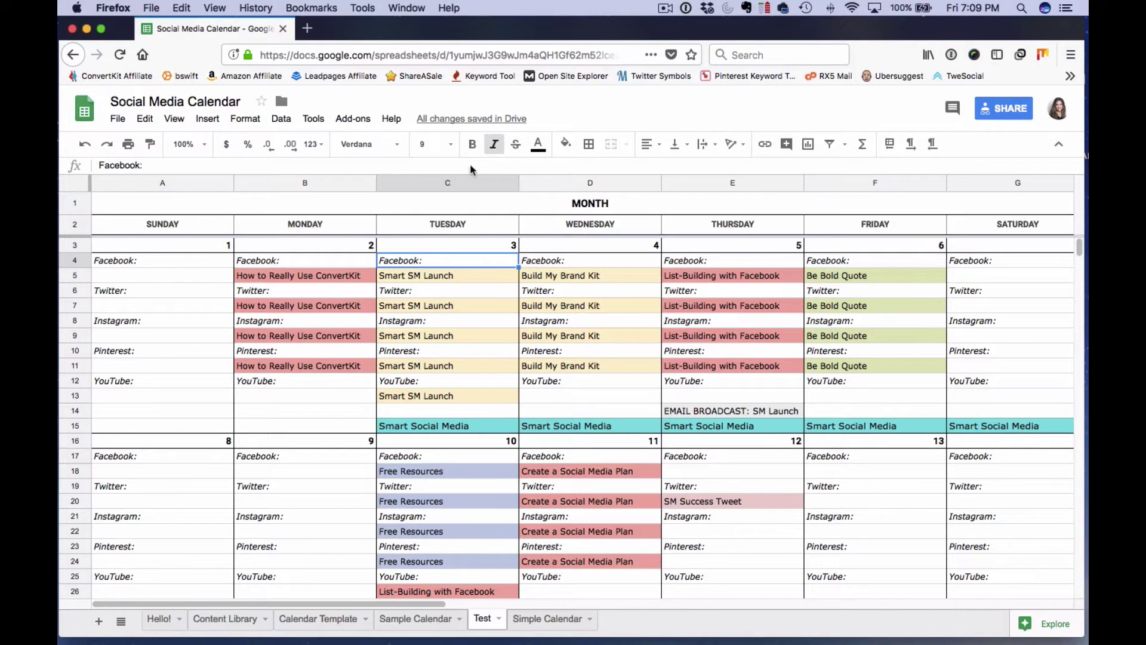
{"action": "left_click", "coordinate": [494, 145]}
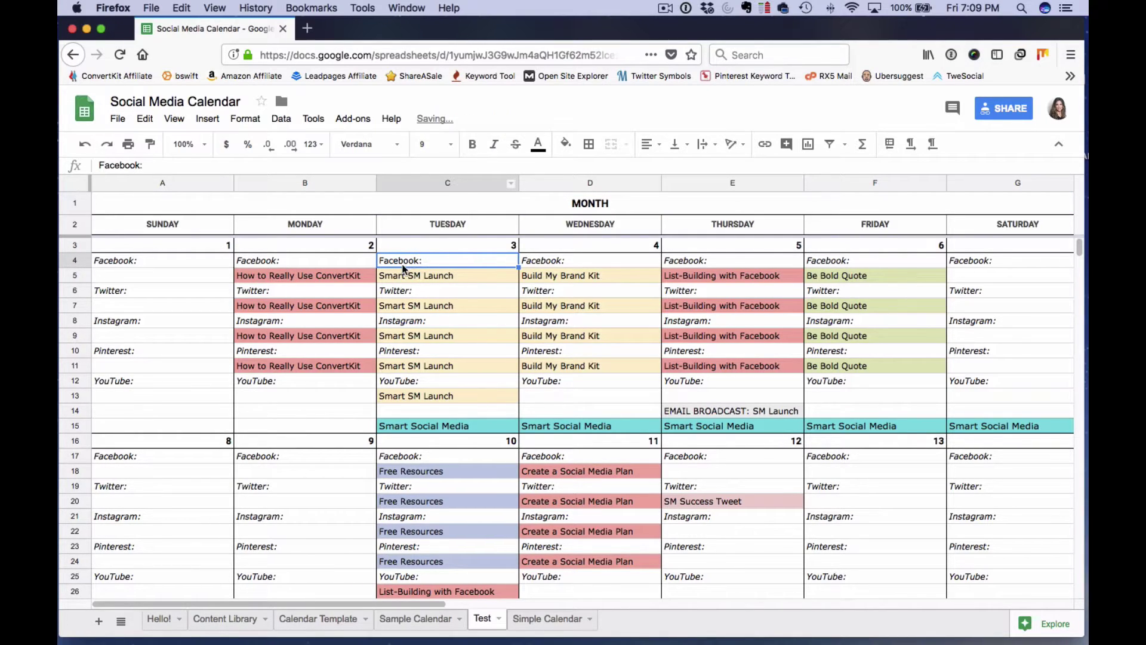
{"action": "left_click", "coordinate": [494, 145]}
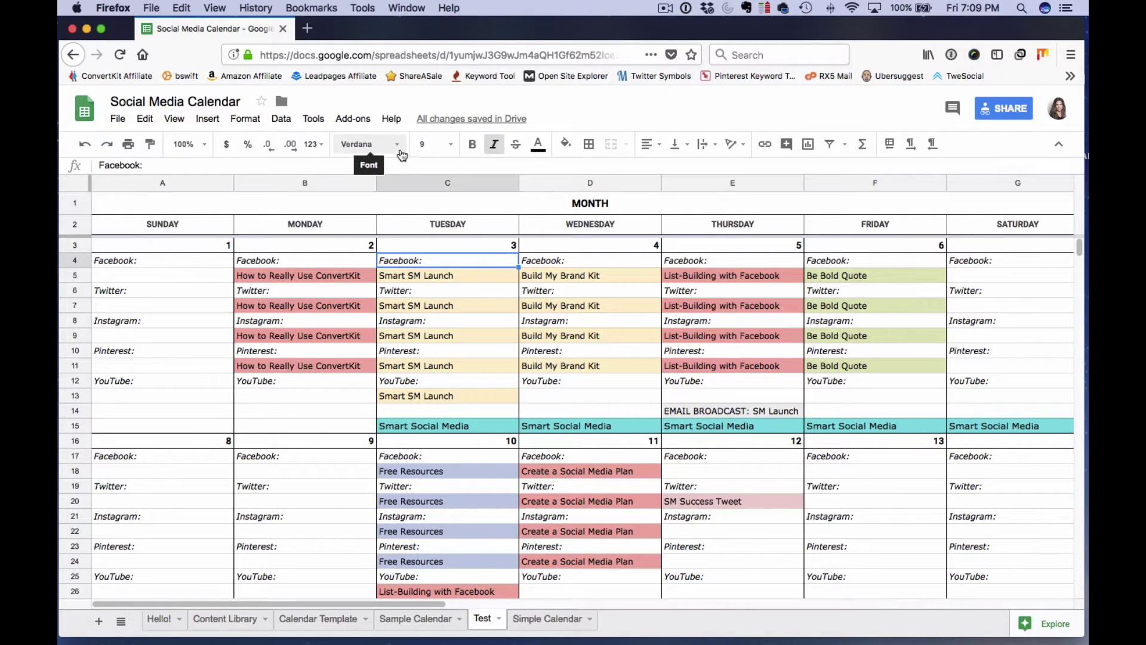
Try bright green text on the Smart SM Launch entry in C5 and undo the colour change.
{"action": "left_click", "coordinate": [429, 276]}
{"action": "left_click", "coordinate": [546, 149]}
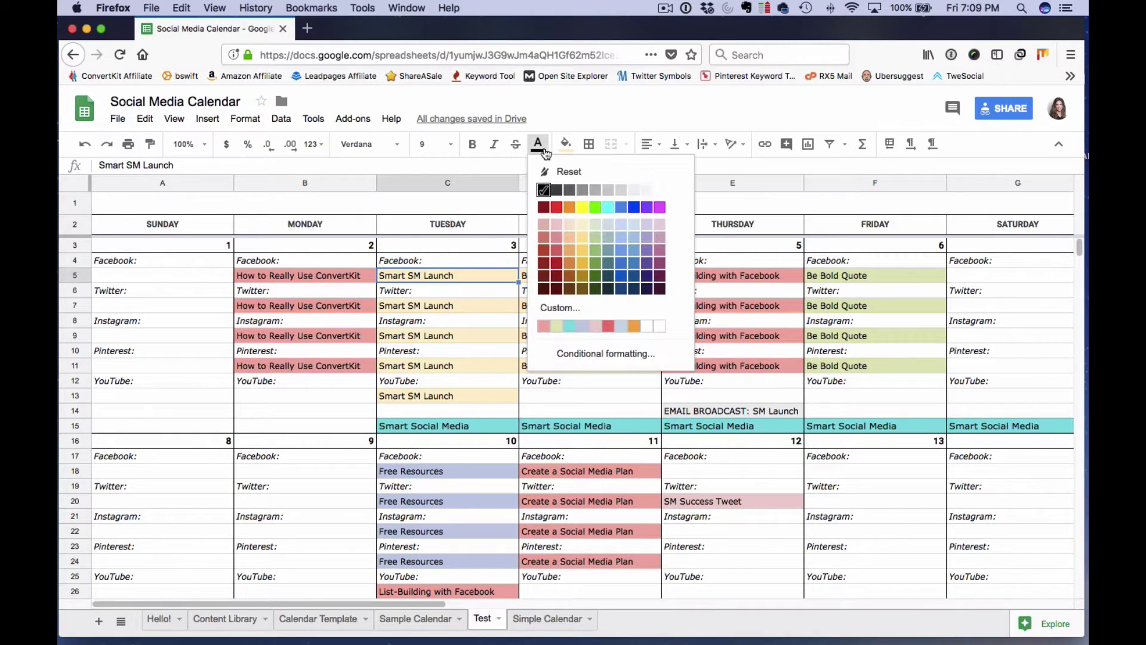
{"action": "left_click", "coordinate": [596, 207]}
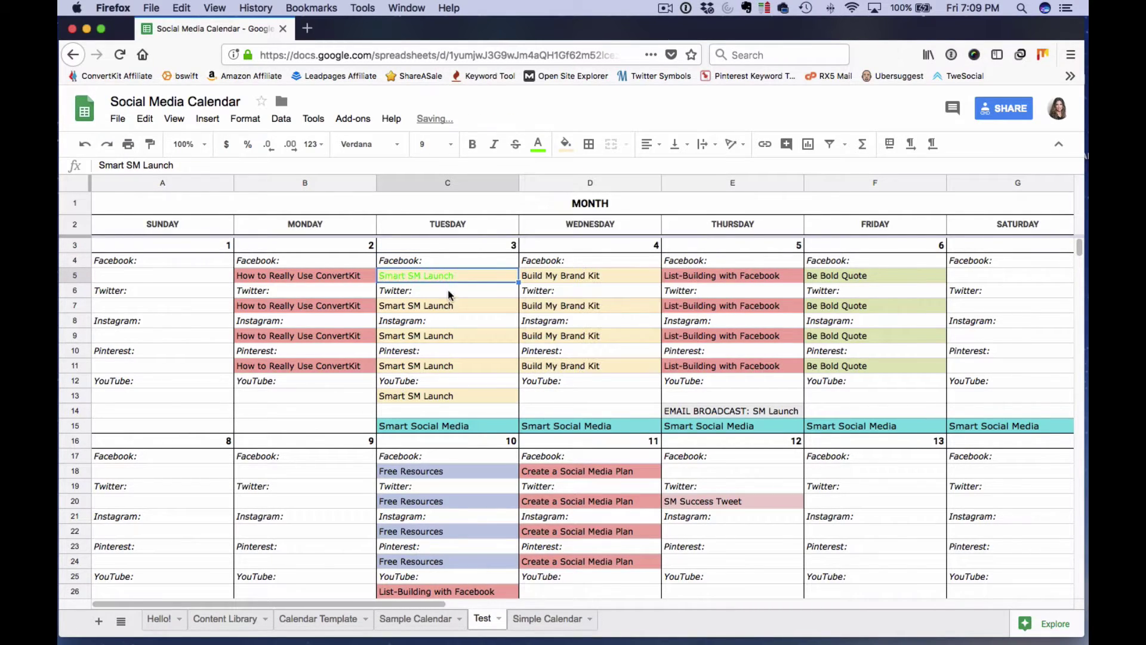
{"action": "key", "text": "super+z"}
Try out custom text colours for the entry in C5, including #d8d8d8 and shades of blue, and cancel the choice.
{"action": "left_click", "coordinate": [545, 149]}
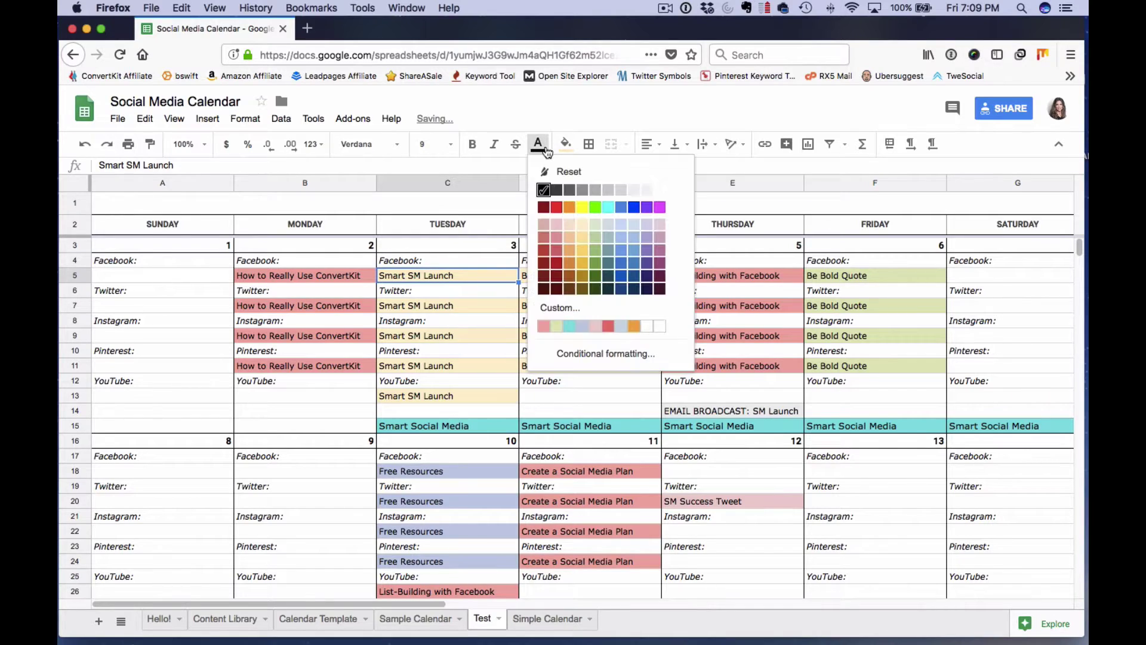
{"action": "left_click", "coordinate": [551, 308]}
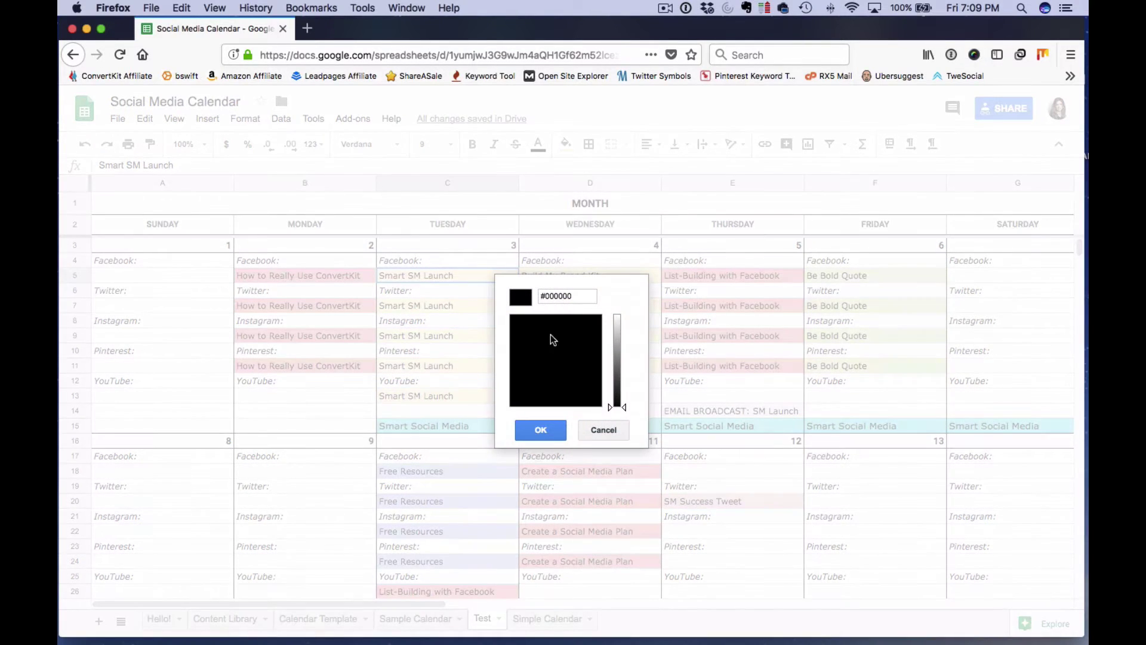
{"action": "left_click_drag", "start_coordinate": [573, 297], "coordinate": [541, 297]}
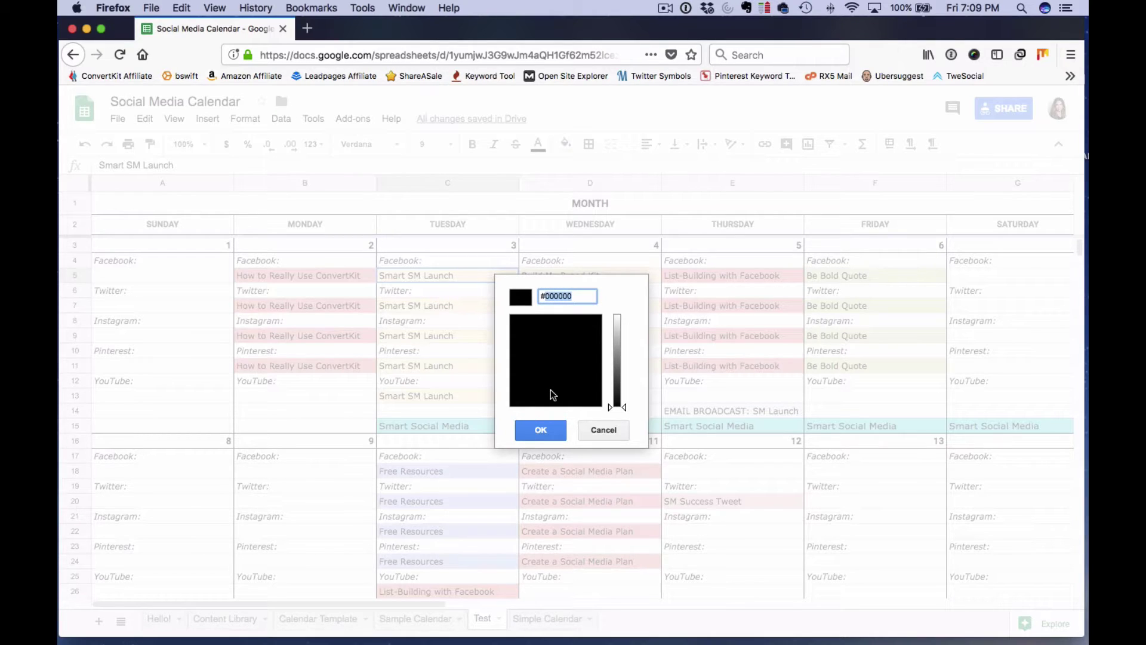
{"action": "type", "text": "#d8d8d8"}
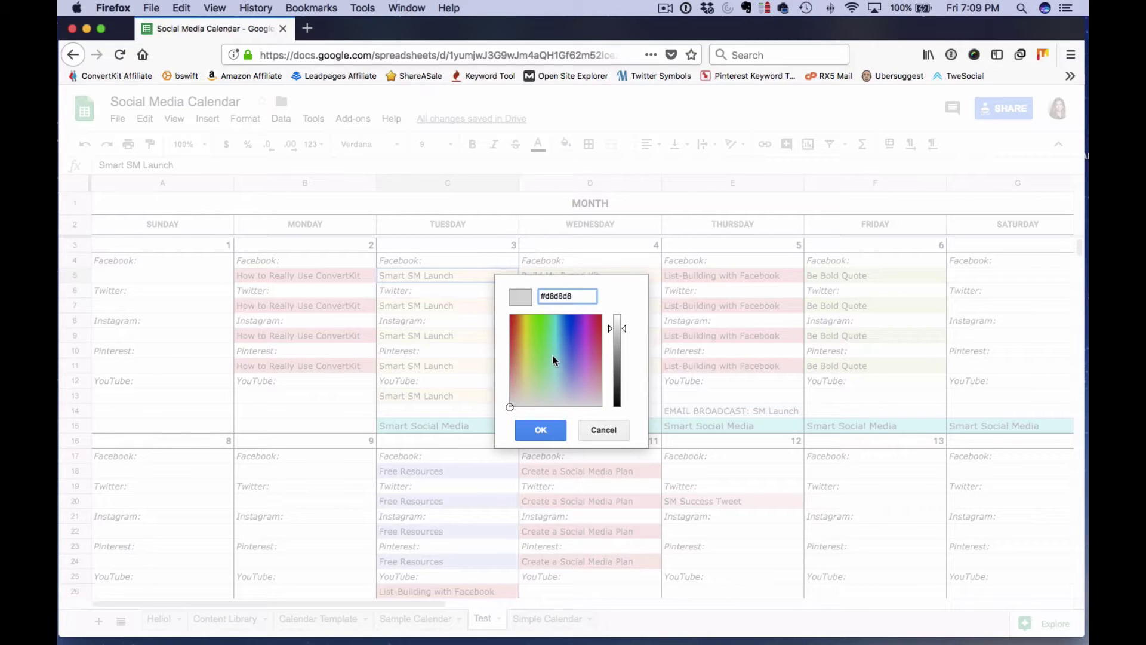
{"action": "left_click", "coordinate": [527, 382]}
{"action": "mouse_move", "coordinate": [528, 378]}
{"action": "left_mouse_down"}
{"action": "mouse_move", "coordinate": [527, 367]}
{"action": "mouse_move", "coordinate": [560, 362]}
{"action": "left_mouse_up"}
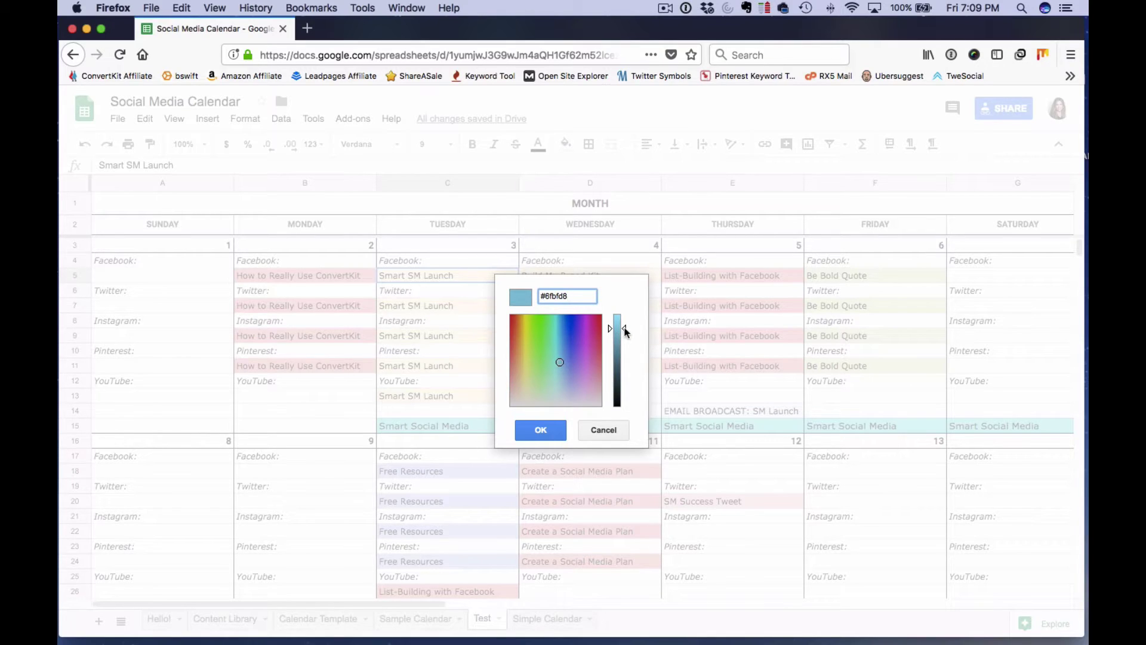
{"action": "left_click_drag", "start_coordinate": [624, 329], "coordinate": [625, 329]}
{"action": "left_click_drag", "start_coordinate": [560, 360], "coordinate": [555, 347]}
{"action": "left_click", "coordinate": [600, 430]}
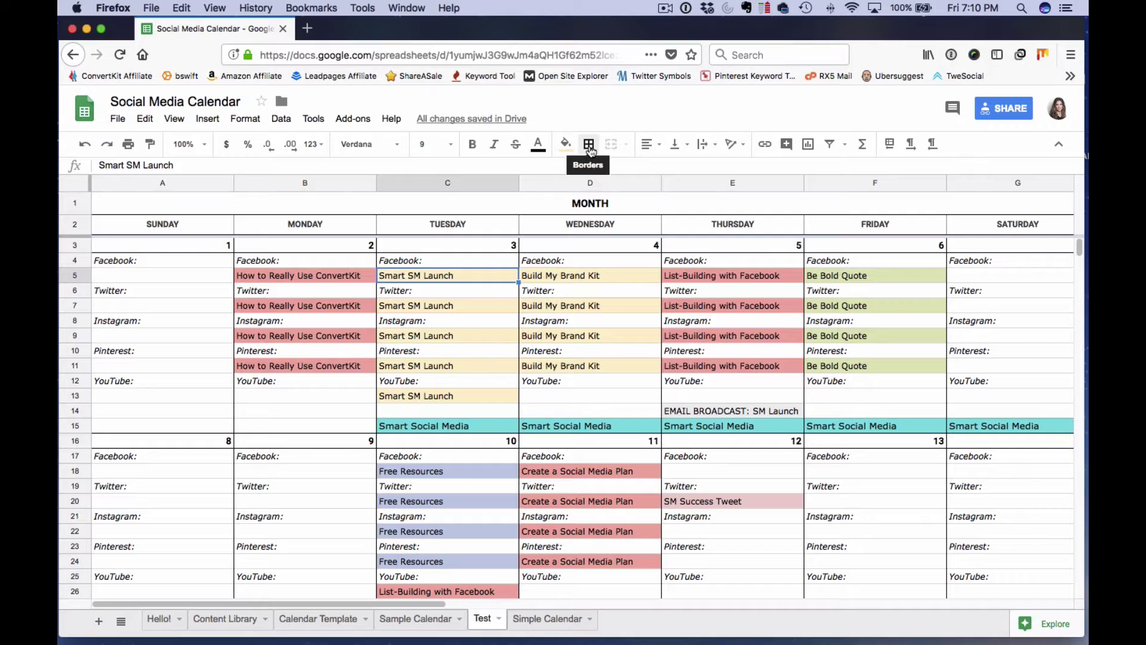
Select the whole Tuesday column (C) in the Test sheet and apply a right border to it.
{"action": "left_click", "coordinate": [503, 262]}
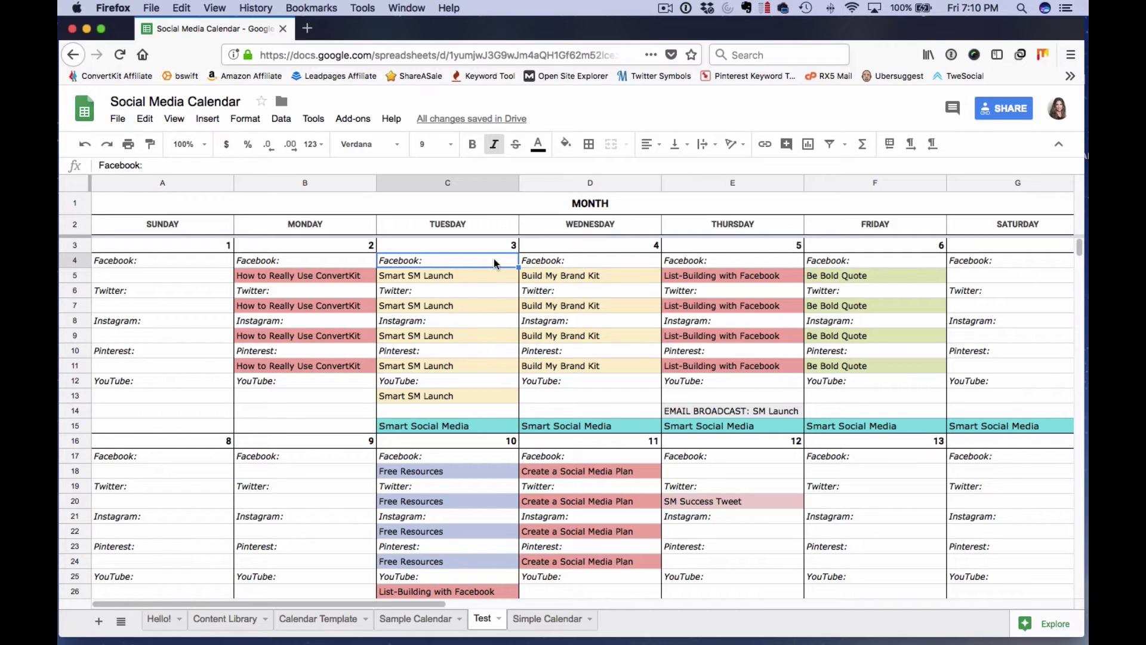
{"action": "left_click_drag", "start_coordinate": [493, 259], "coordinate": [479, 424]}
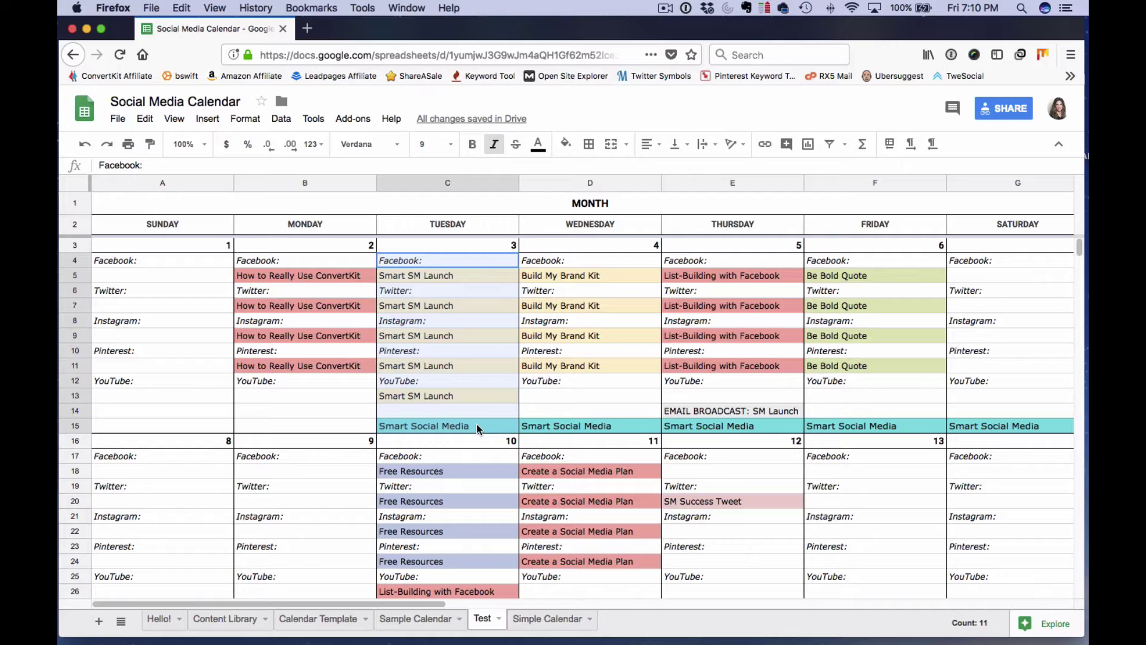
{"action": "left_click", "coordinate": [457, 225]}
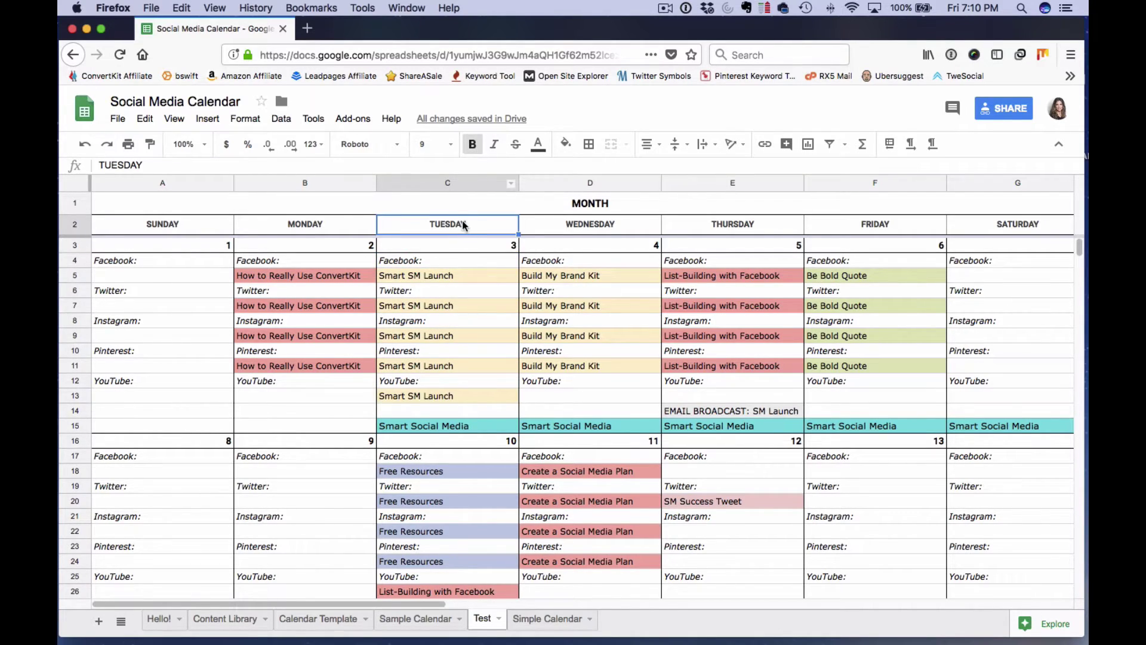
{"action": "left_click", "coordinate": [461, 182]}
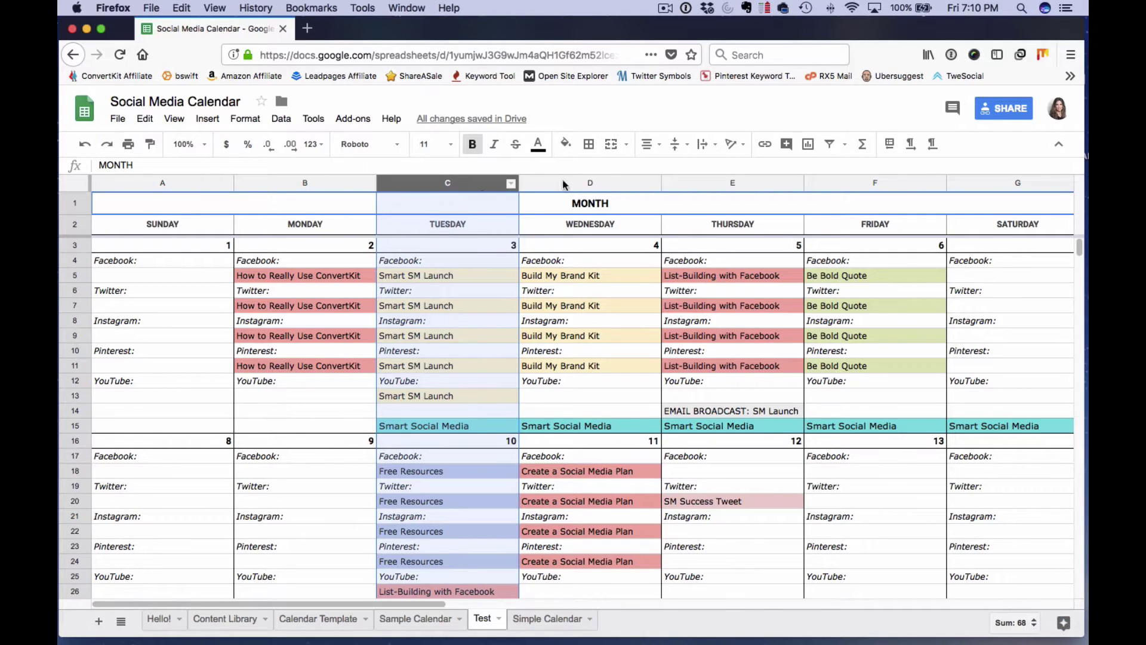
{"action": "left_click", "coordinate": [594, 148]}
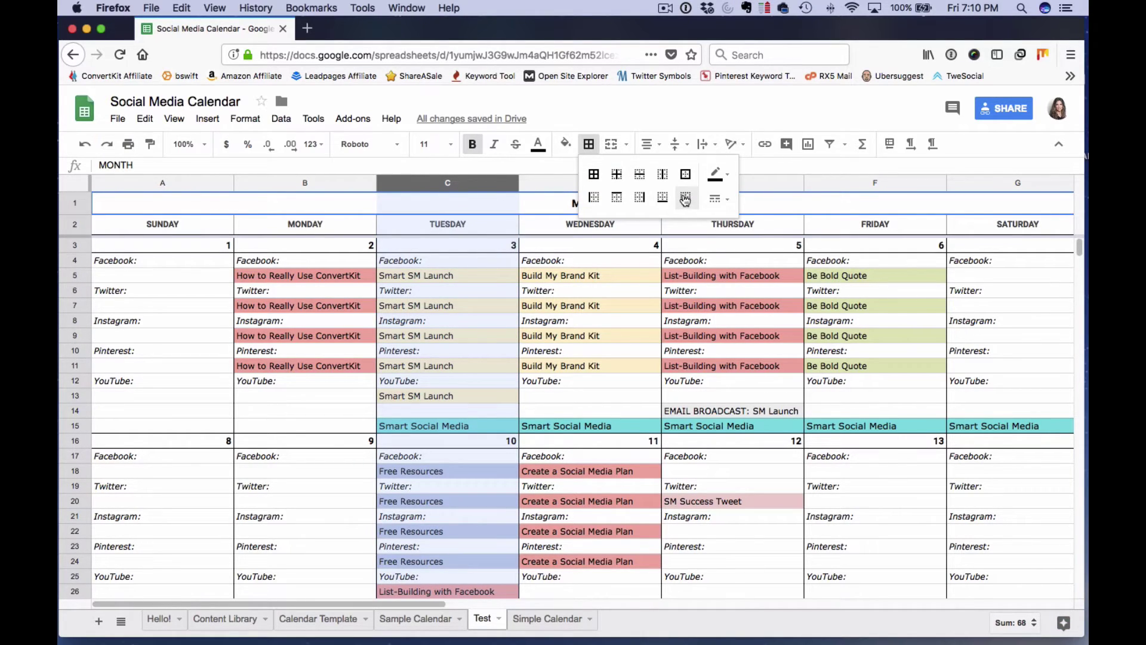
{"action": "left_click", "coordinate": [459, 308]}
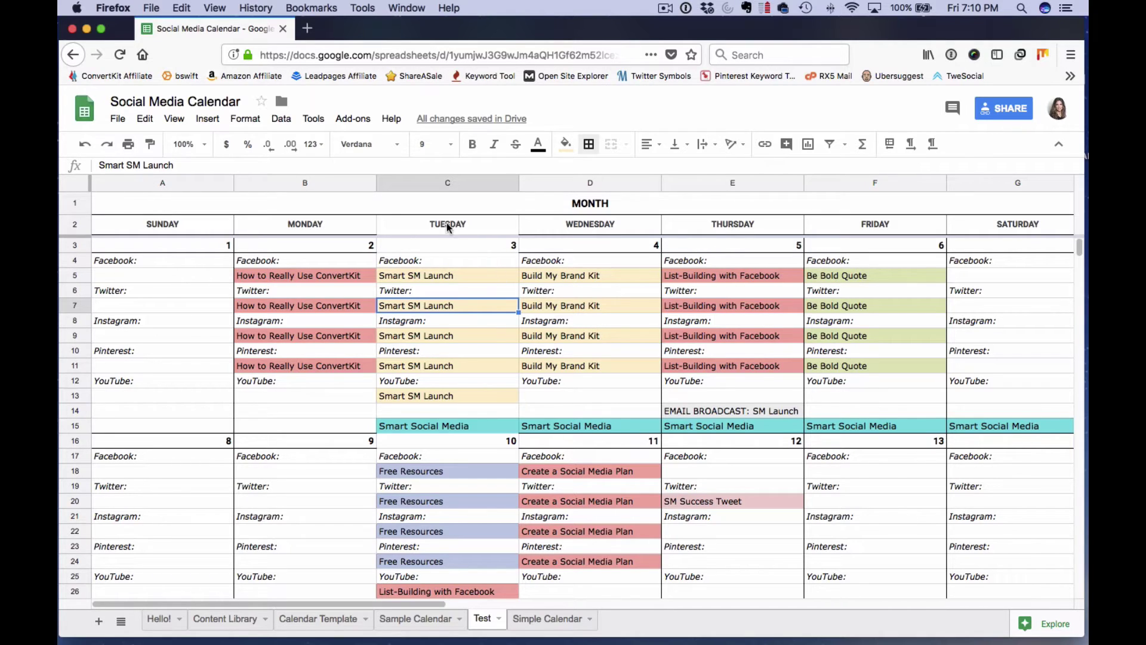
{"action": "left_click", "coordinate": [449, 183]}
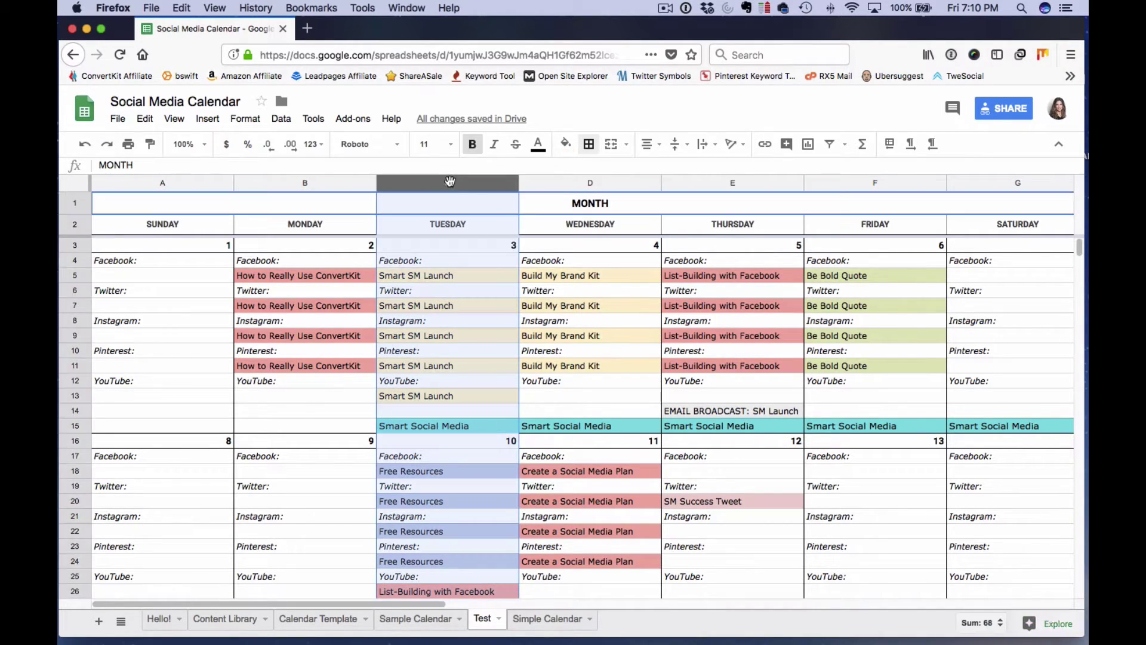
{"action": "left_click", "coordinate": [594, 150]}
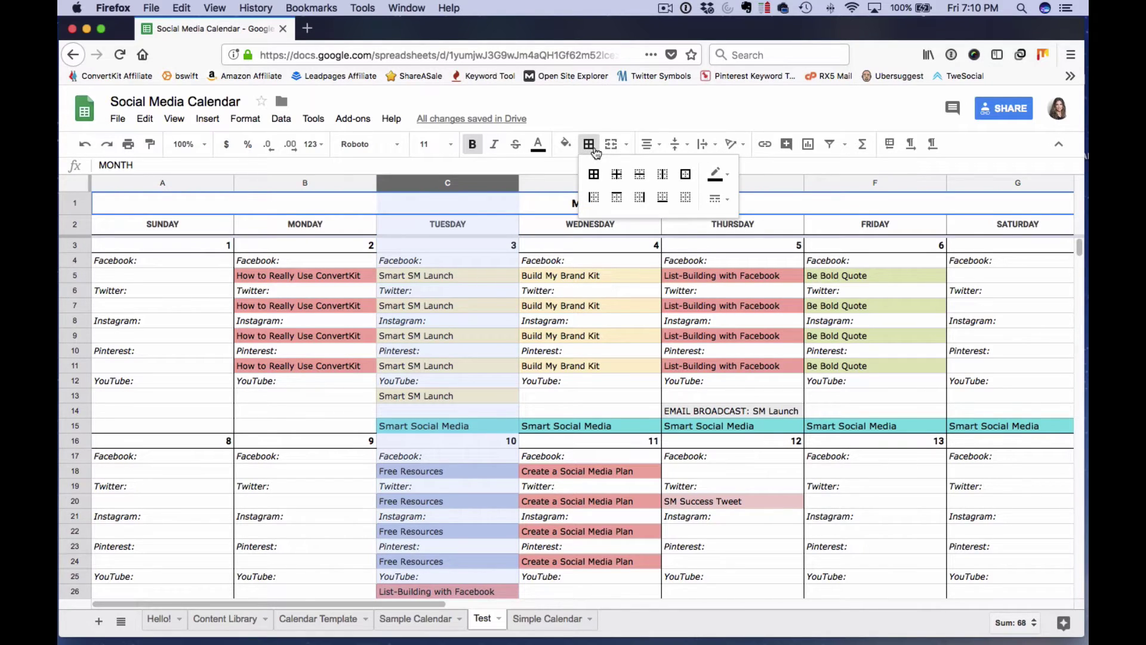
{"action": "left_click", "coordinate": [639, 197]}
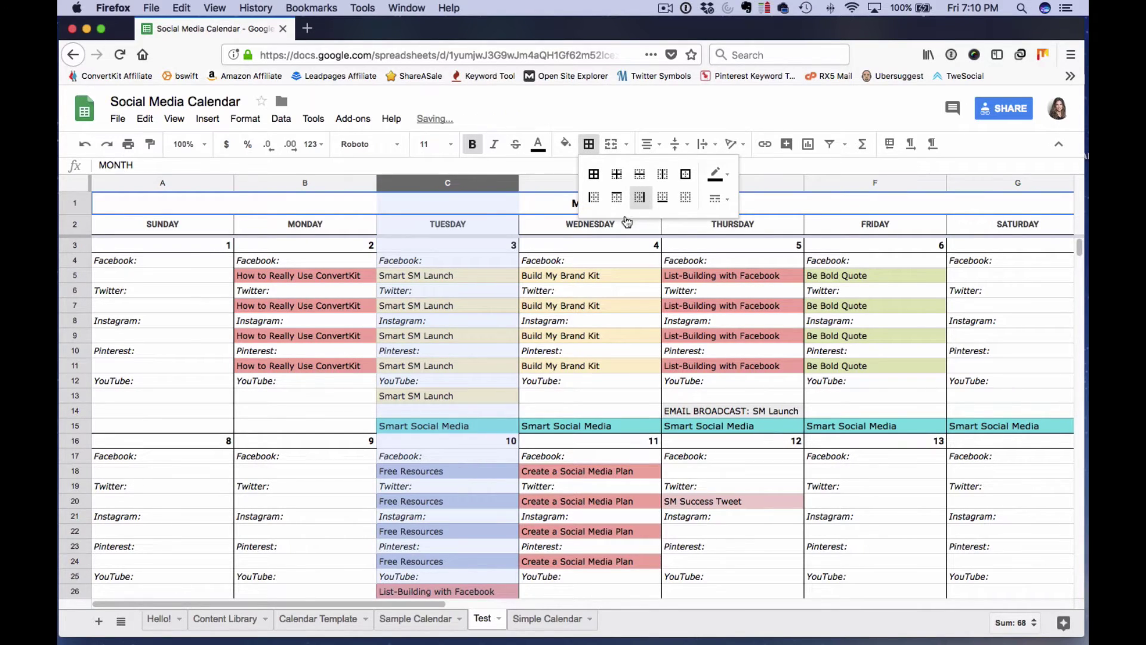
Apply a left border to the whole Tuesday column (C) and deselect it.
{"action": "left_click", "coordinate": [594, 198]}
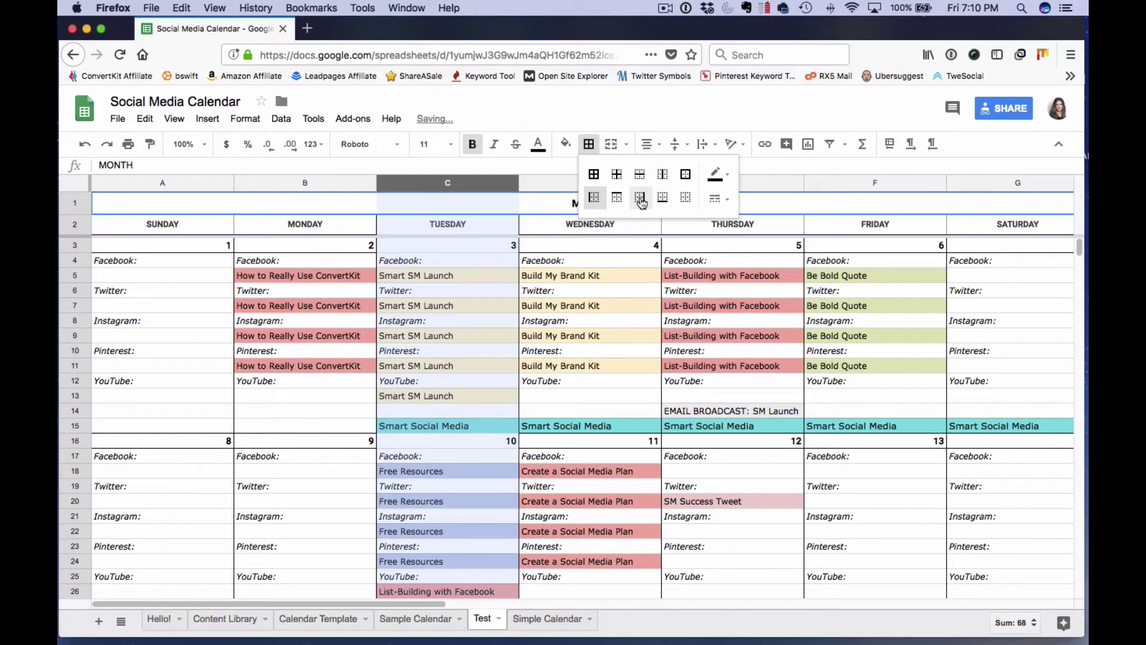
{"action": "left_click", "coordinate": [556, 213]}
{"action": "left_click", "coordinate": [568, 256]}
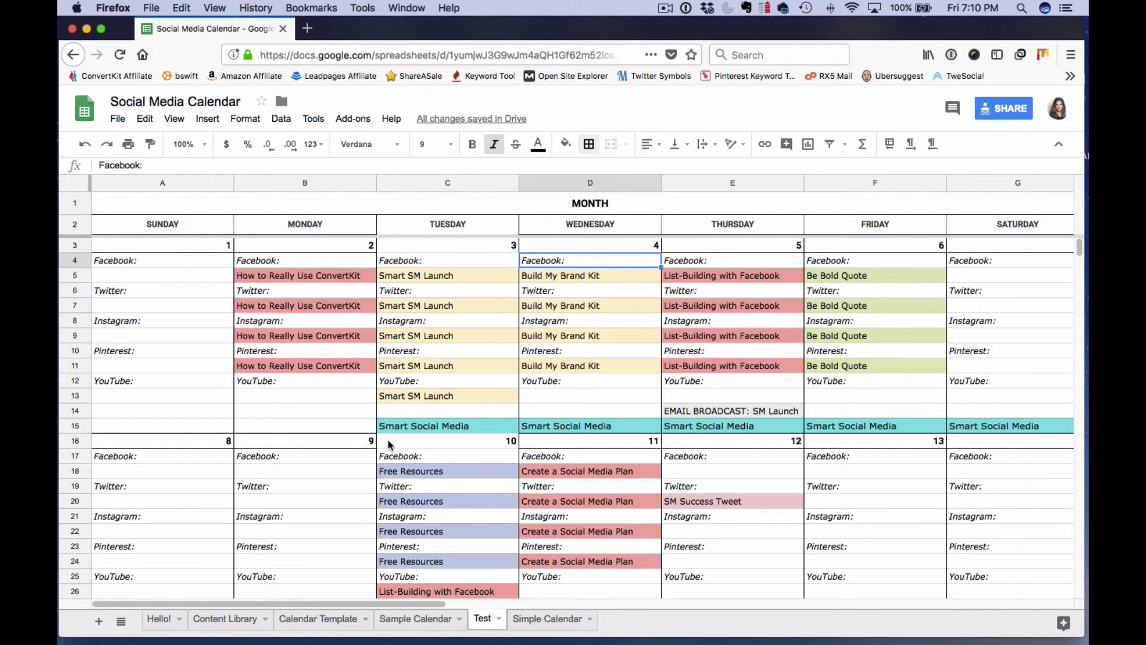
Select Tuesday's date cells for the 3rd and the 10th (C3 and C16) together and apply a top border to them.
{"action": "left_click", "coordinate": [415, 444]}
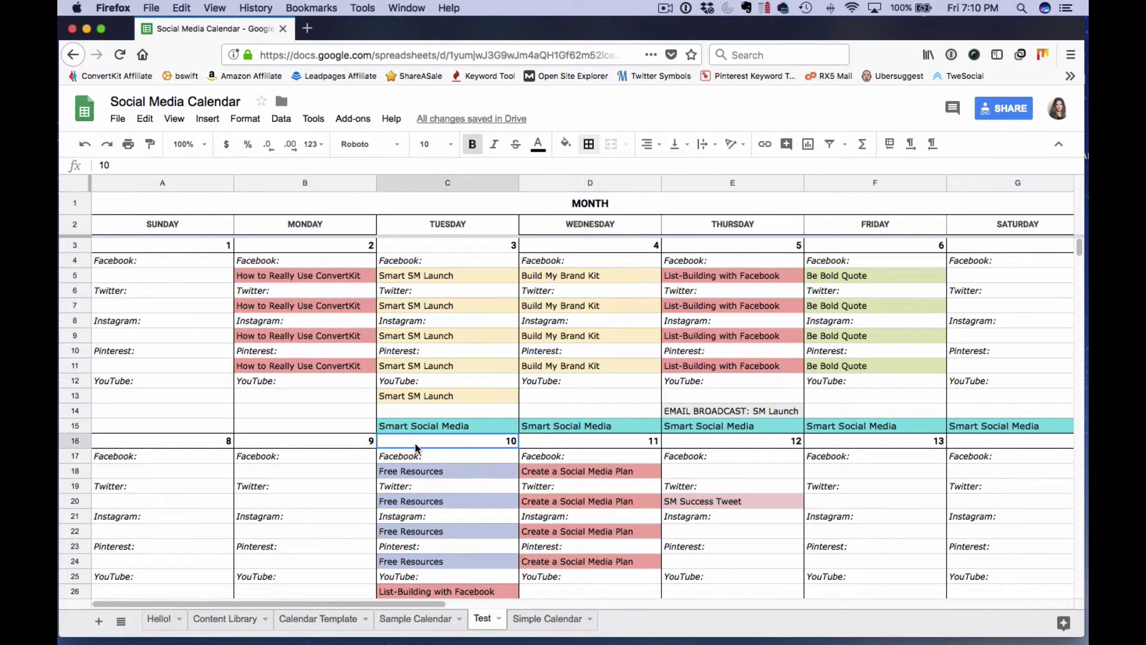
{"action": "left_click", "coordinate": [468, 249], "text": "super"}
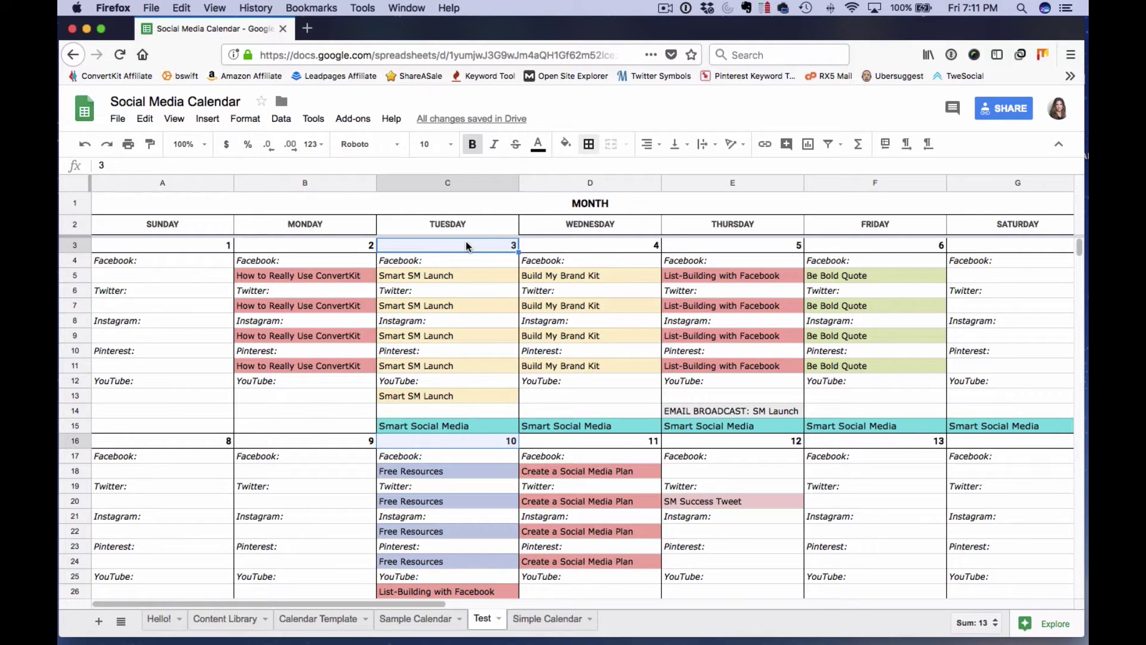
{"action": "left_click", "coordinate": [589, 144]}
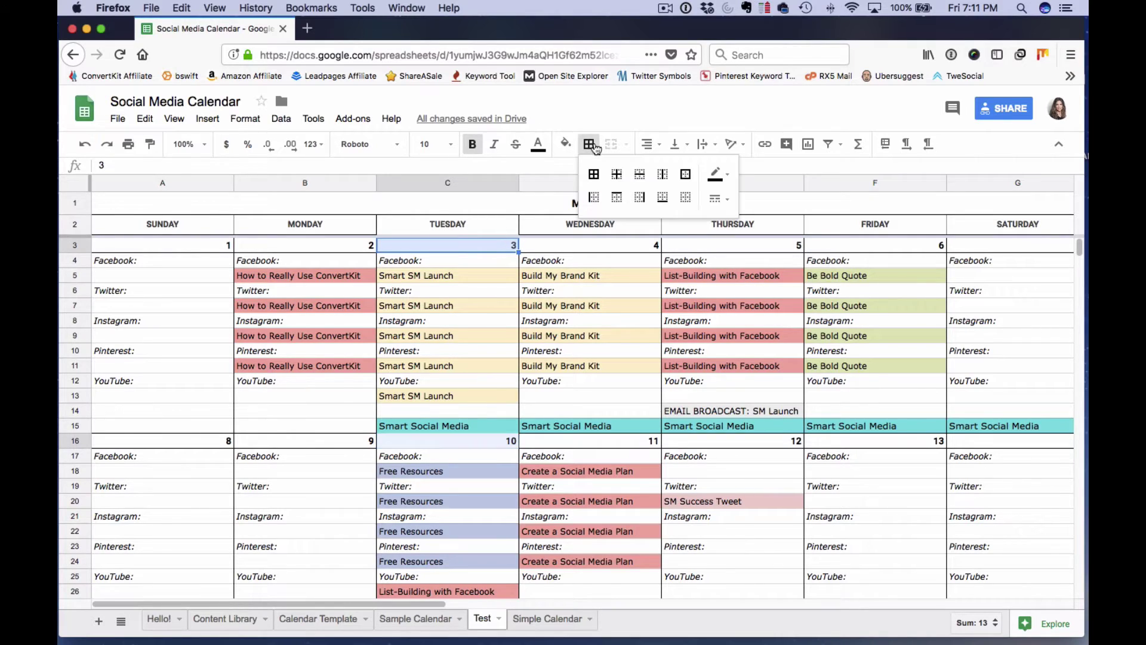
{"action": "left_click", "coordinate": [615, 199]}
{"action": "left_click", "coordinate": [536, 377]}
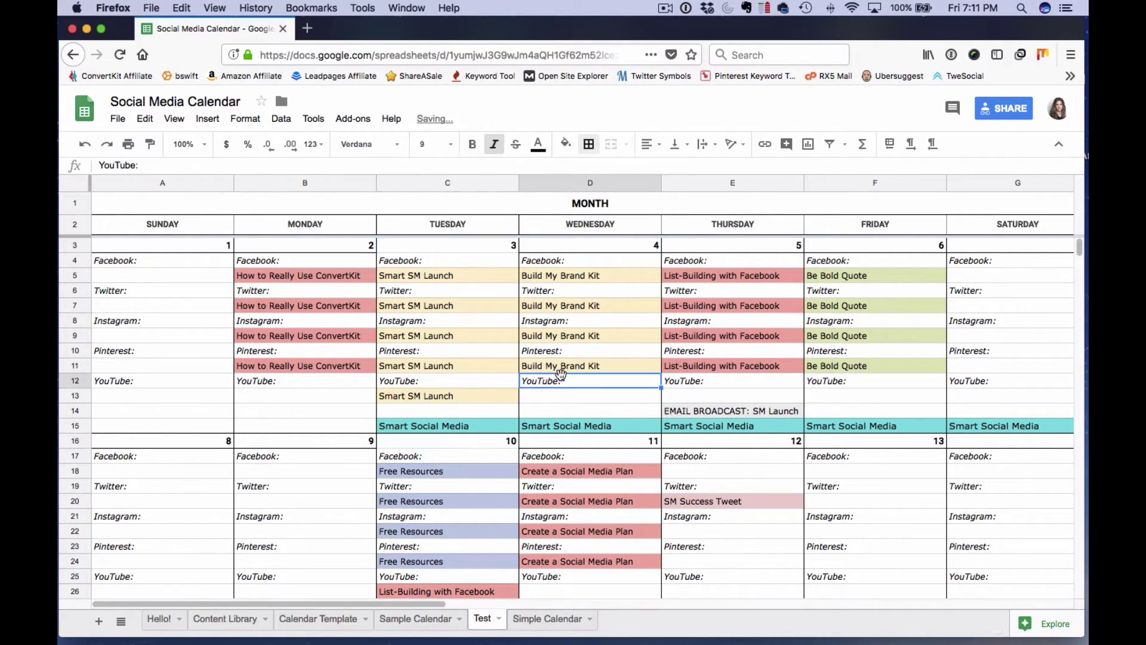
Apply a bottom border to Tuesday's date cells C3 and C16, checking the border colour choices but keeping black.
{"action": "left_click", "coordinate": [445, 242]}
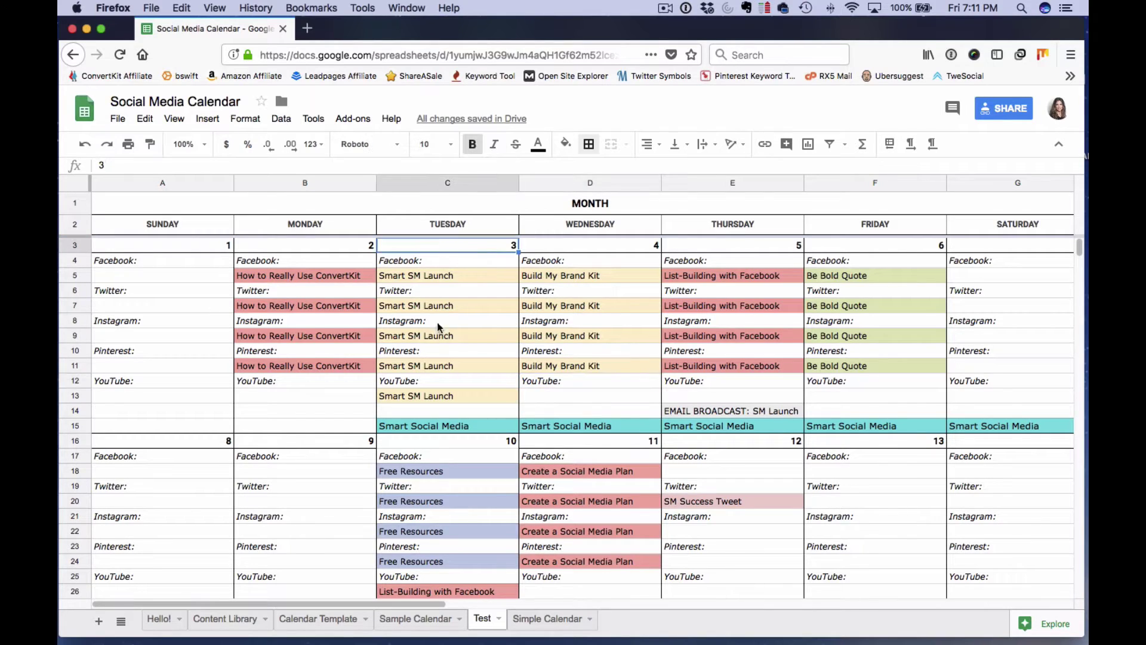
{"action": "left_click", "coordinate": [426, 439], "text": "super"}
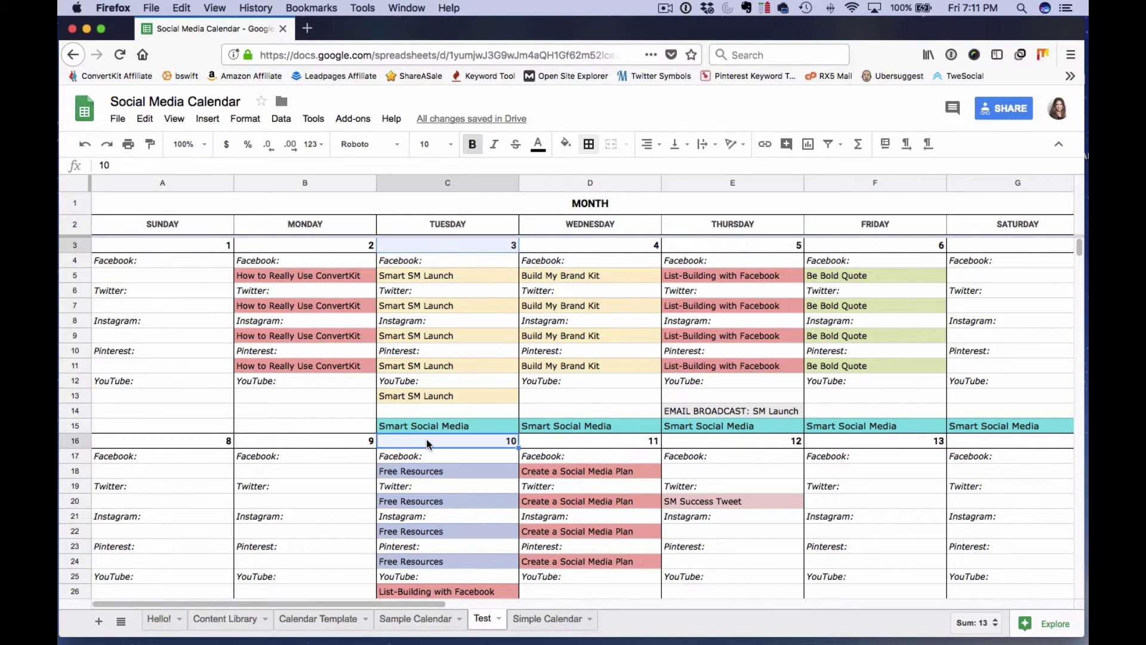
{"action": "left_click", "coordinate": [588, 145]}
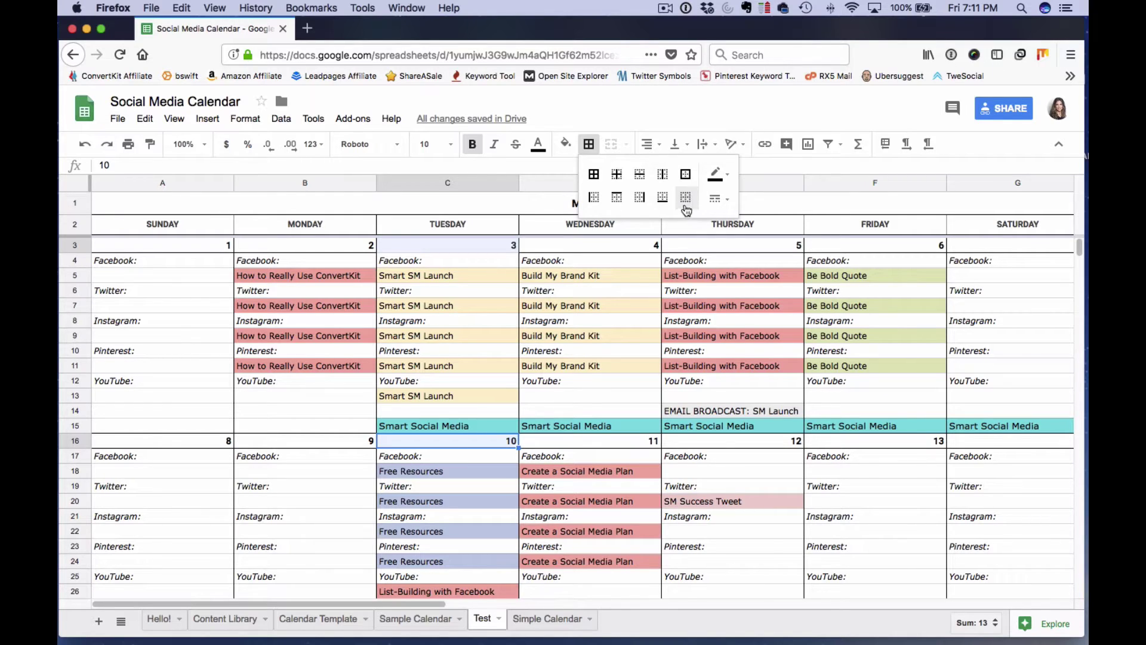
{"action": "left_click", "coordinate": [719, 174]}
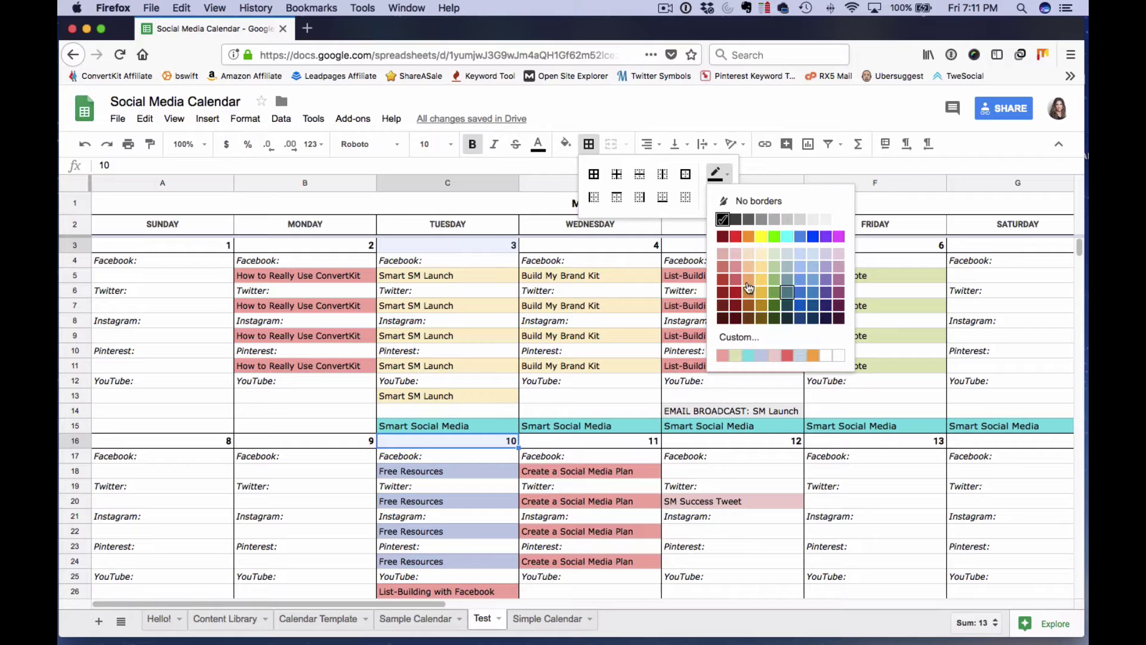
{"action": "left_click", "coordinate": [662, 204]}
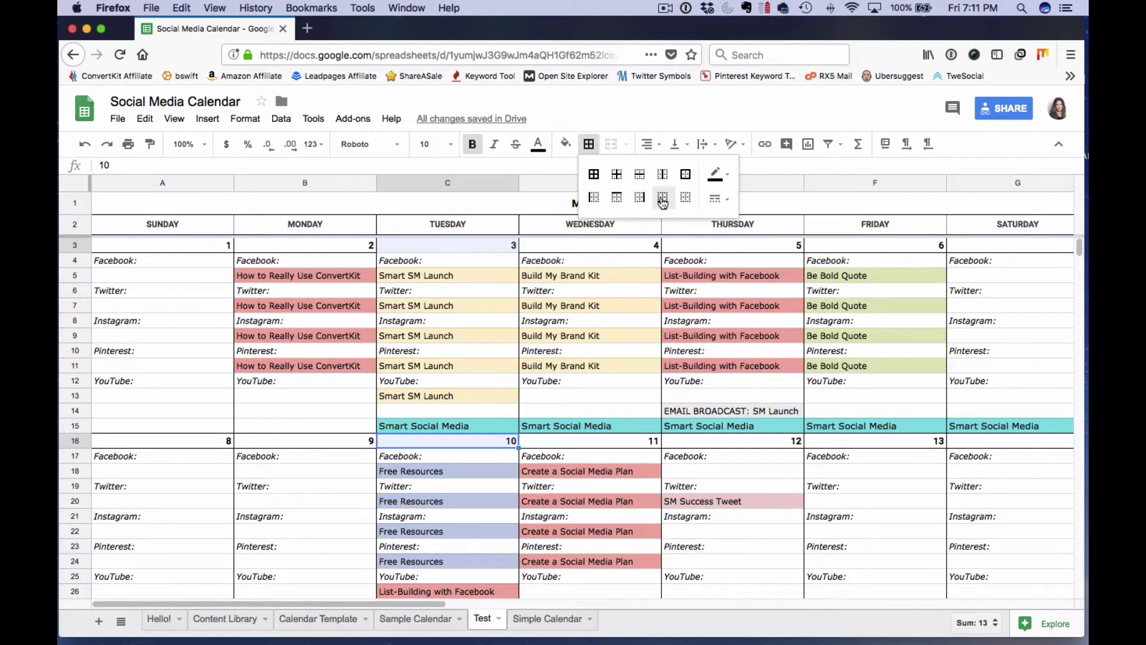
{"action": "left_click", "coordinate": [445, 351]}
{"action": "left_click", "coordinate": [284, 484]}
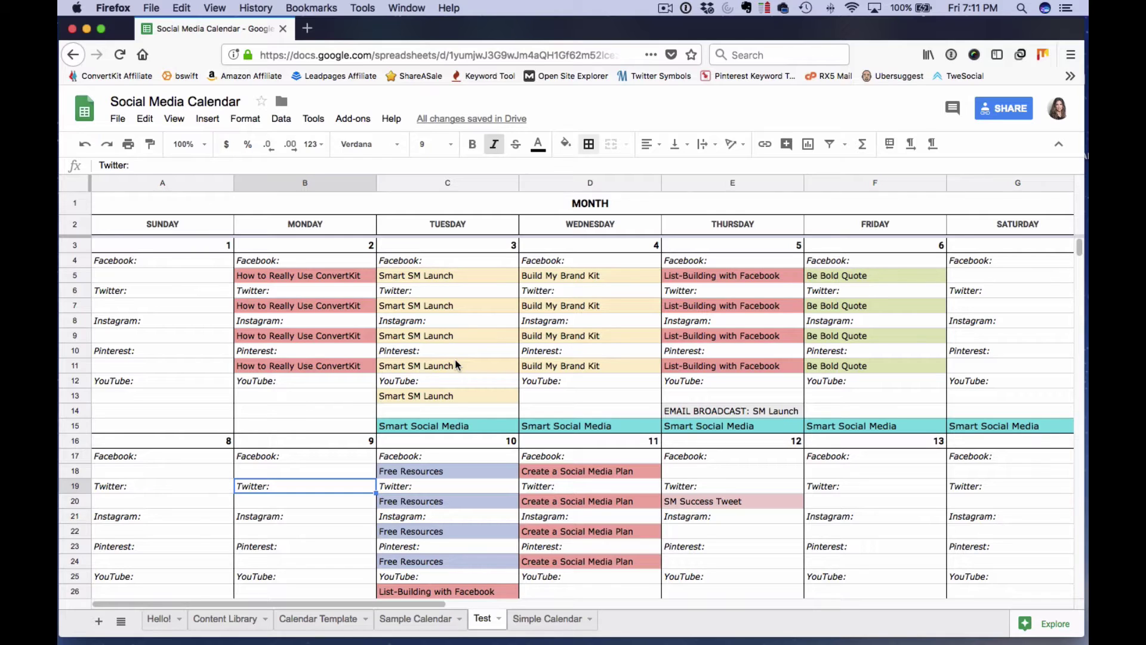
Try left and right horizontal alignment on the THURSDAY header (E2) and restore it to centre.
{"action": "left_click", "coordinate": [697, 274]}
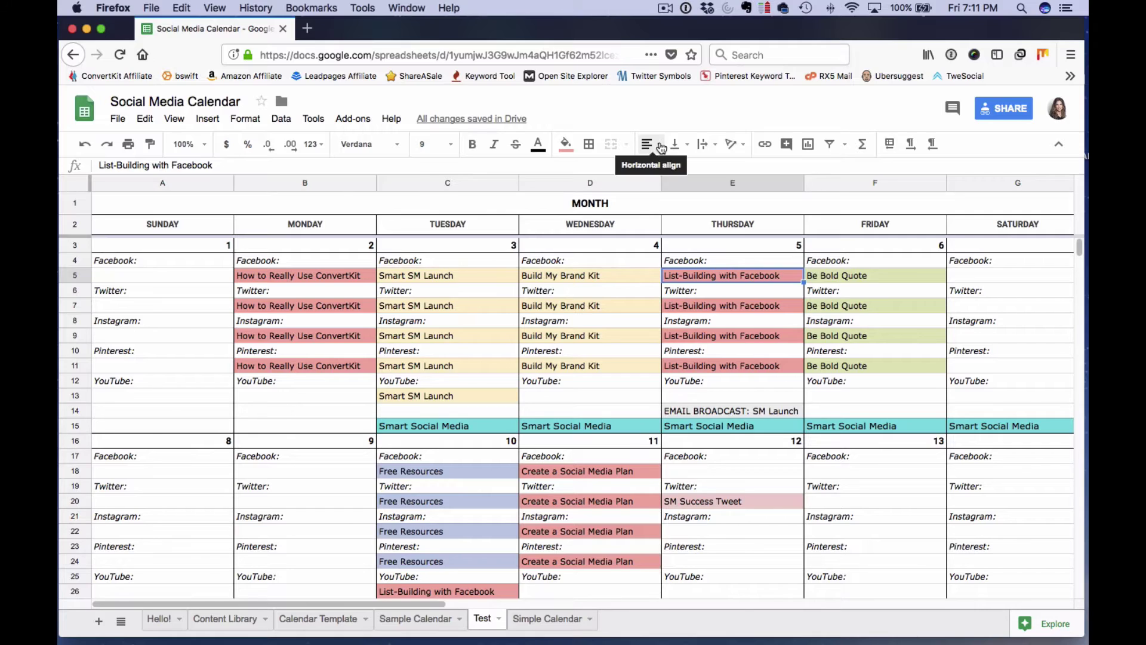
{"action": "left_click", "coordinate": [712, 225]}
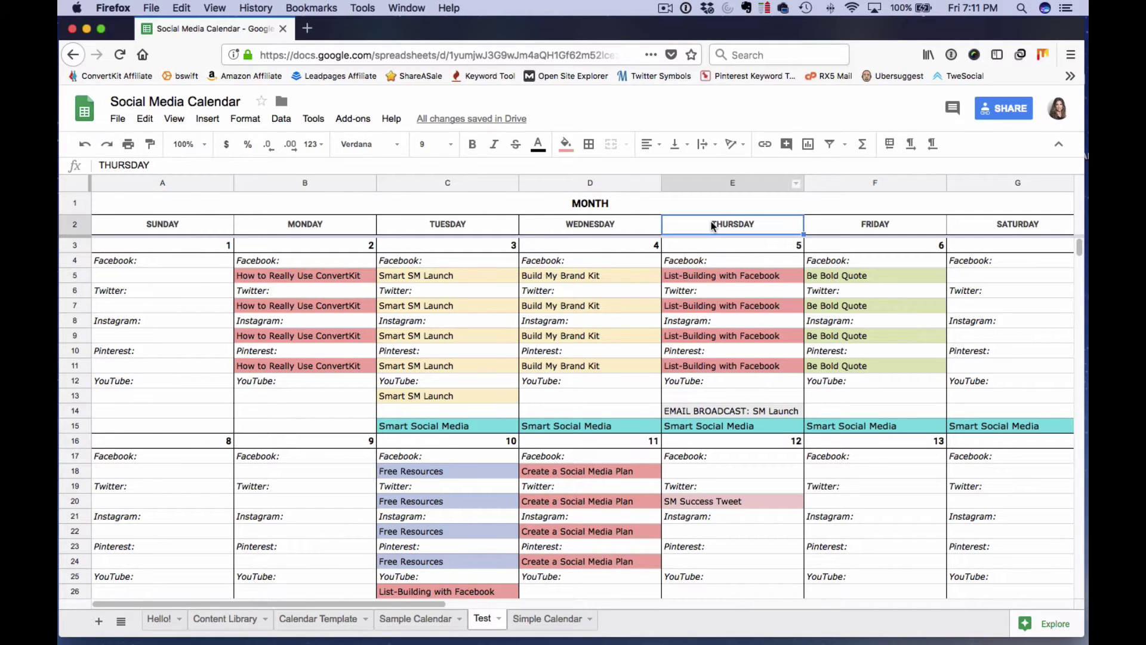
{"action": "left_click", "coordinate": [649, 144]}
{"action": "left_click", "coordinate": [650, 169]}
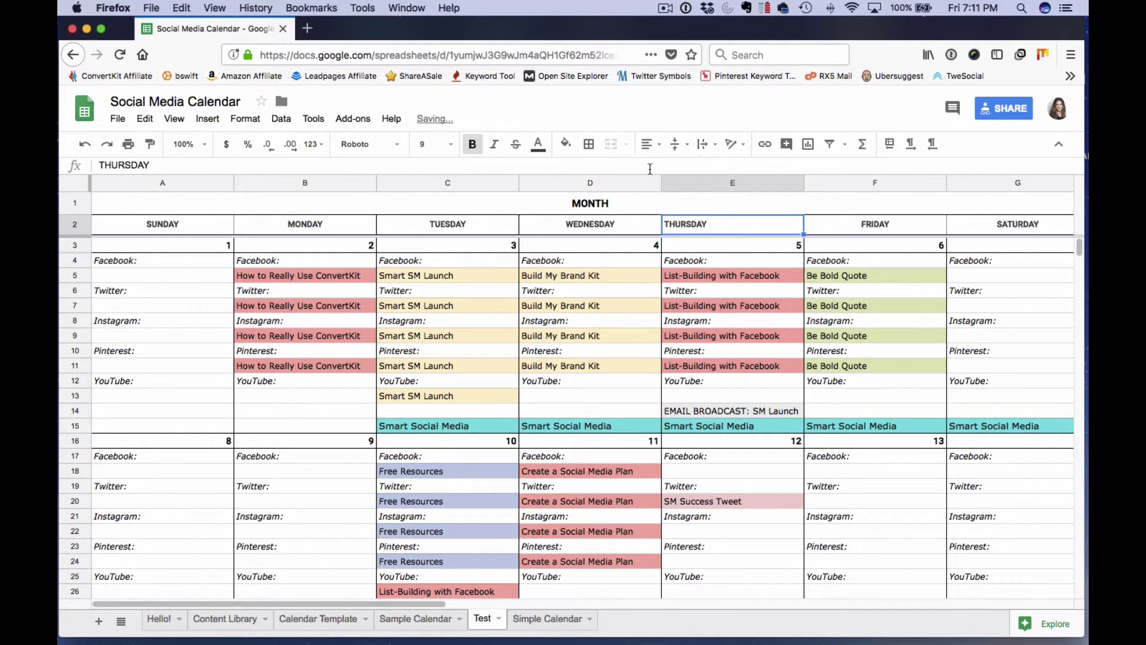
{"action": "left_click", "coordinate": [650, 143]}
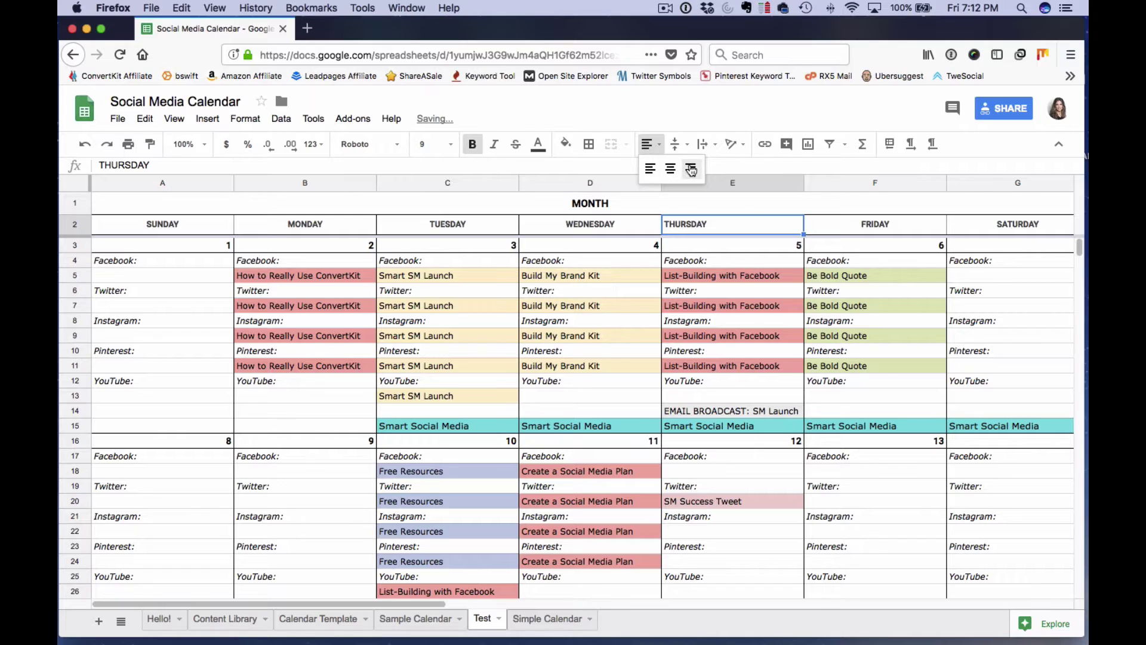
{"action": "left_click", "coordinate": [692, 169]}
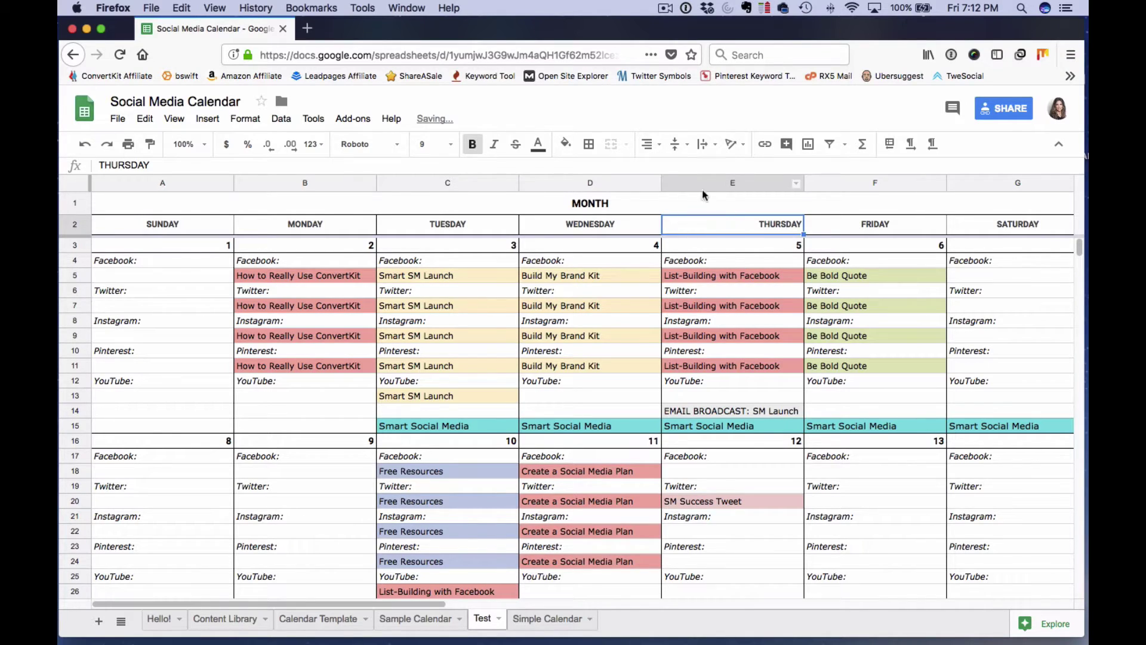
{"action": "left_click", "coordinate": [650, 146]}
{"action": "left_click", "coordinate": [665, 171]}
Try top and bottom vertical alignment on the THURSDAY header (E2) and restore it to middle.
{"action": "left_click", "coordinate": [686, 147]}
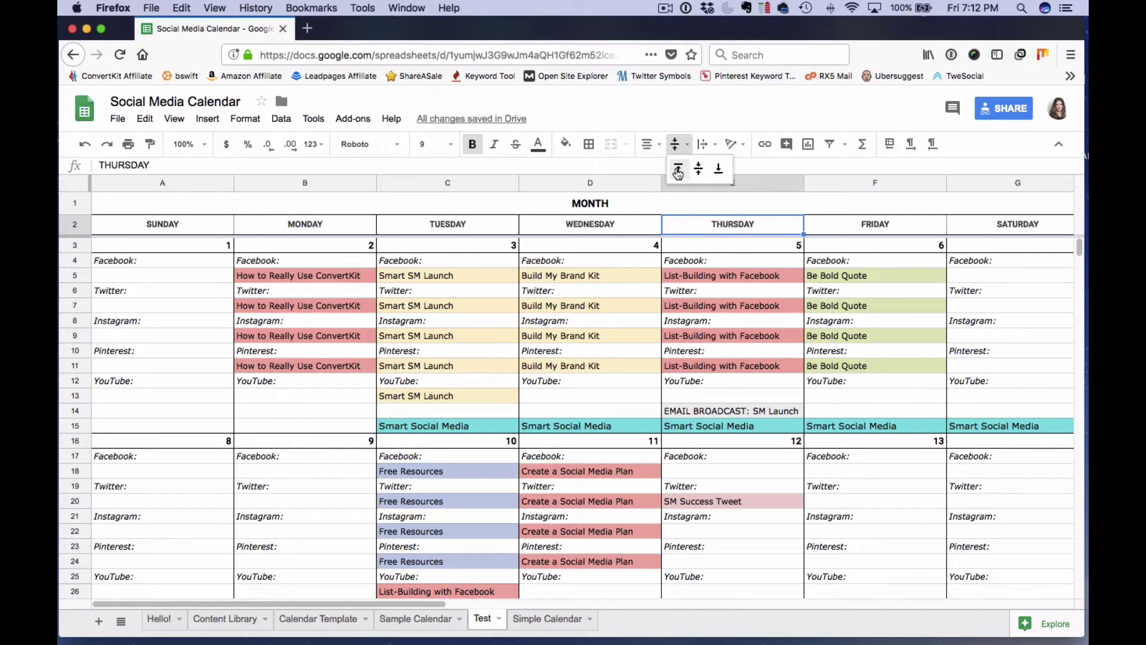
{"action": "left_click", "coordinate": [678, 169]}
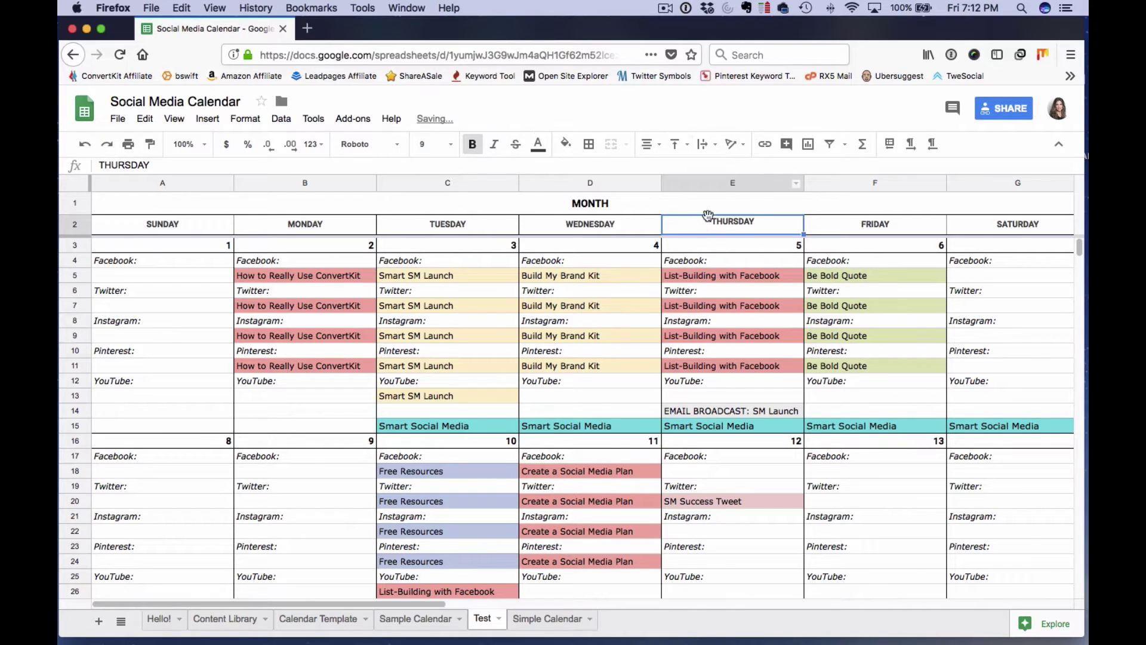
{"action": "left_click", "coordinate": [687, 145]}
{"action": "left_click", "coordinate": [719, 170]}
{"action": "left_click", "coordinate": [687, 144]}
{"action": "left_click", "coordinate": [697, 169]}
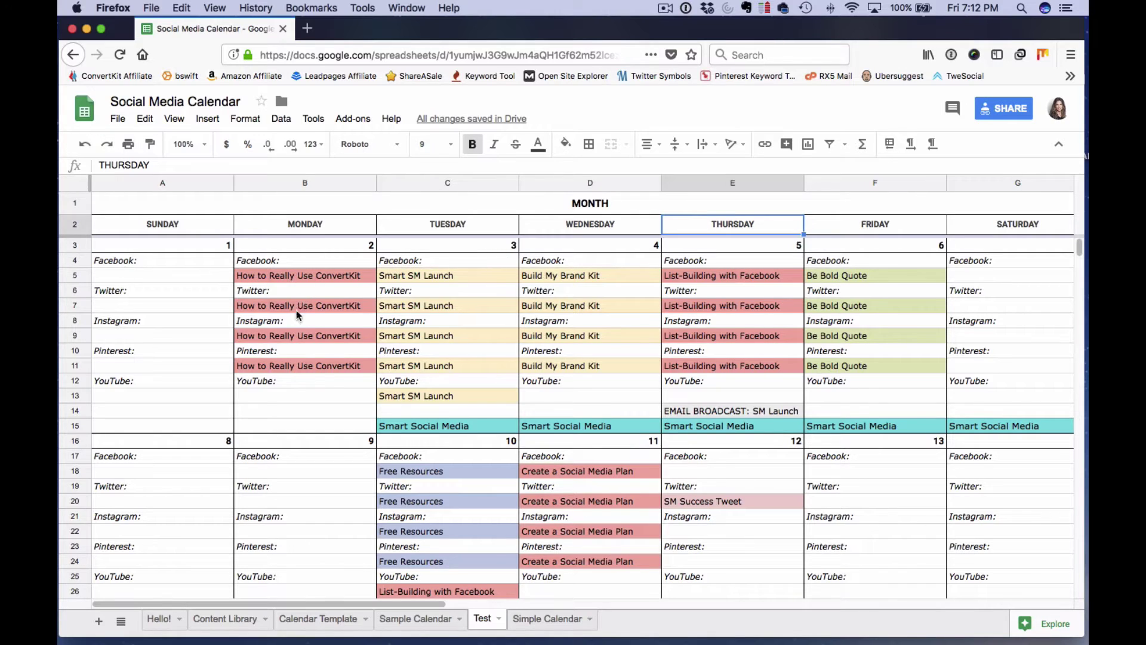
{"action": "left_click", "coordinate": [74, 261]}
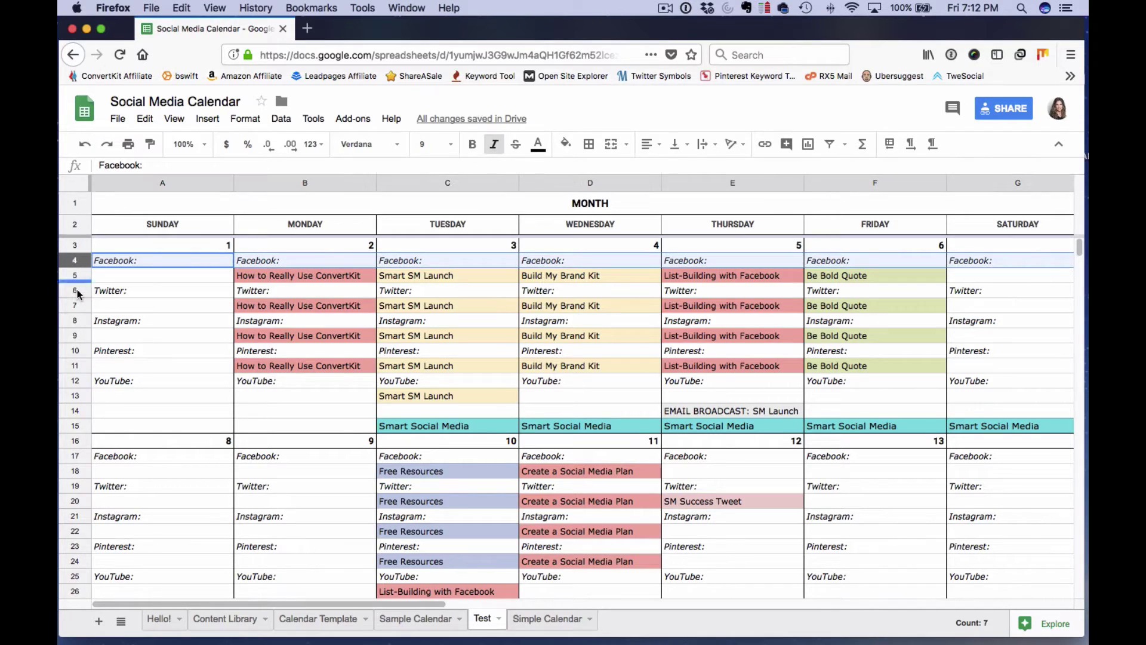
{"action": "left_click", "coordinate": [77, 334], "text": "shift"}
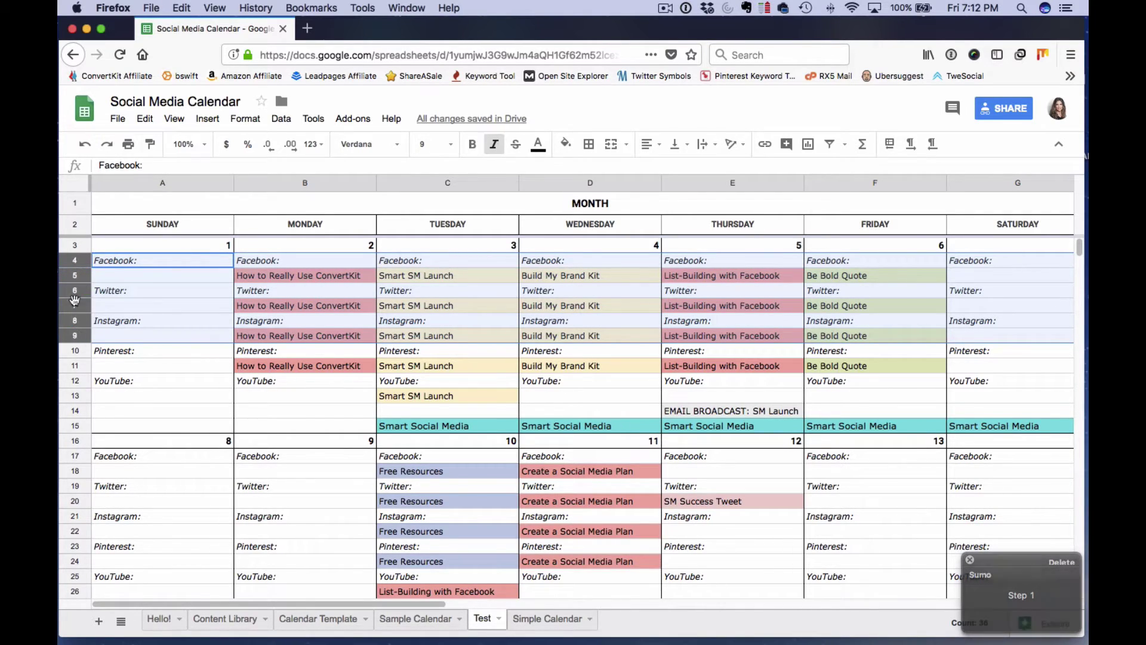
{"action": "left_click", "coordinate": [72, 366]}
{"action": "left_click", "coordinate": [74, 260]}
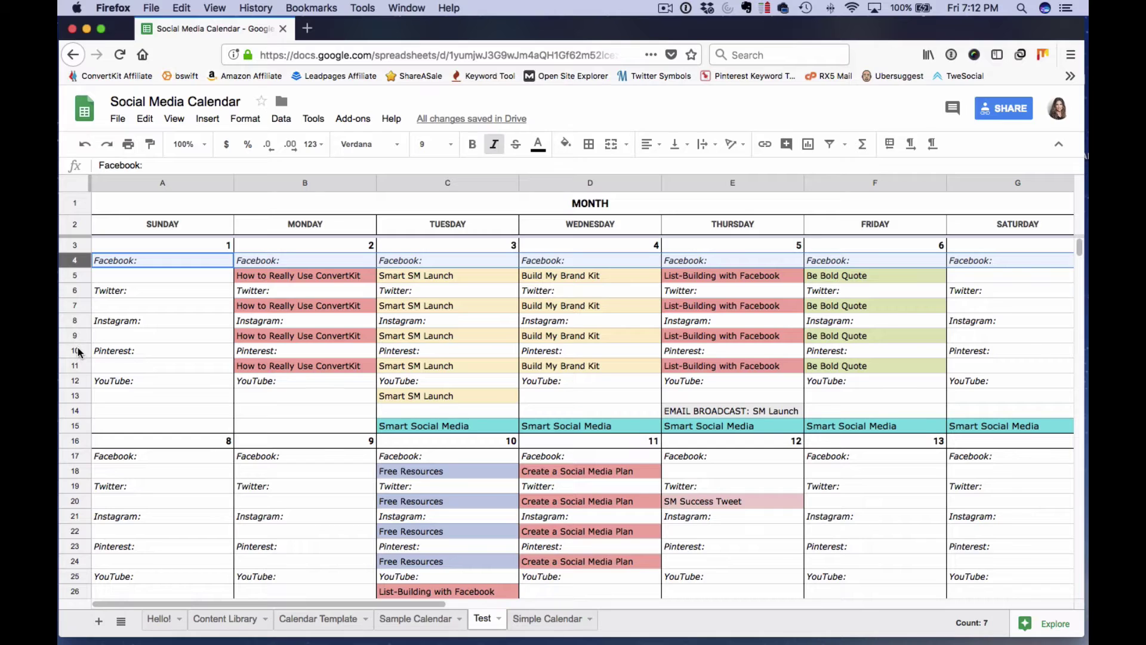
{"action": "left_click", "coordinate": [78, 353], "text": "shift"}
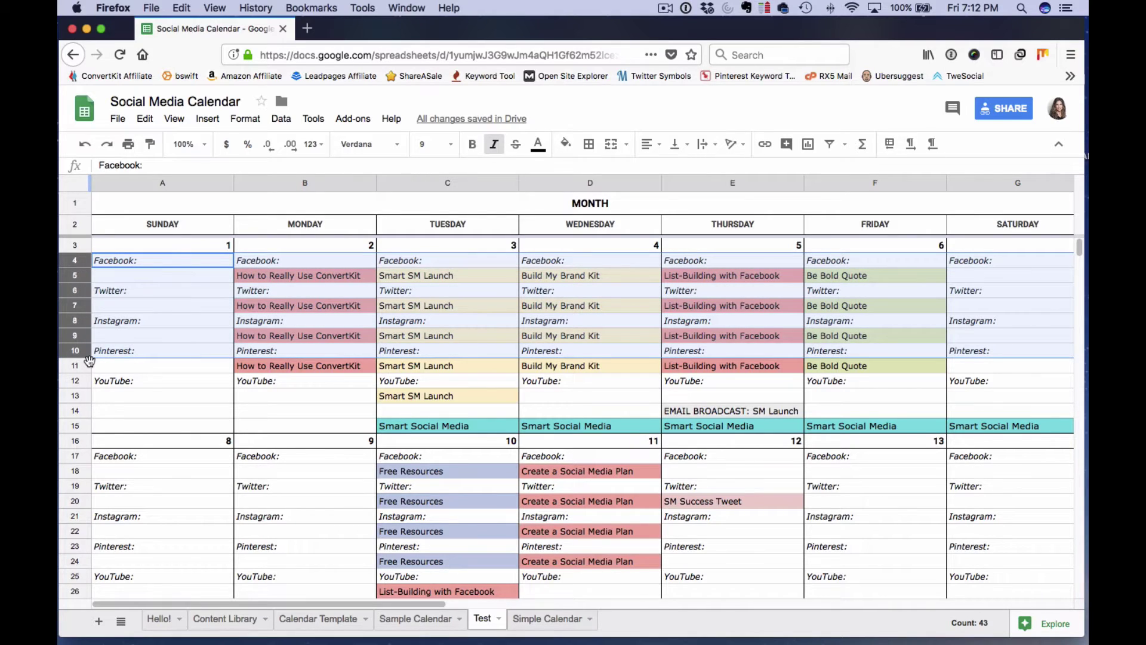
{"action": "left_click", "coordinate": [81, 381]}
Hide rows 4 to 9, the first week's Facebook, Twitter and Instagram rows, and unhide them again.
{"action": "left_click", "coordinate": [78, 261]}
{"action": "left_click", "coordinate": [76, 336], "text": "shift"}
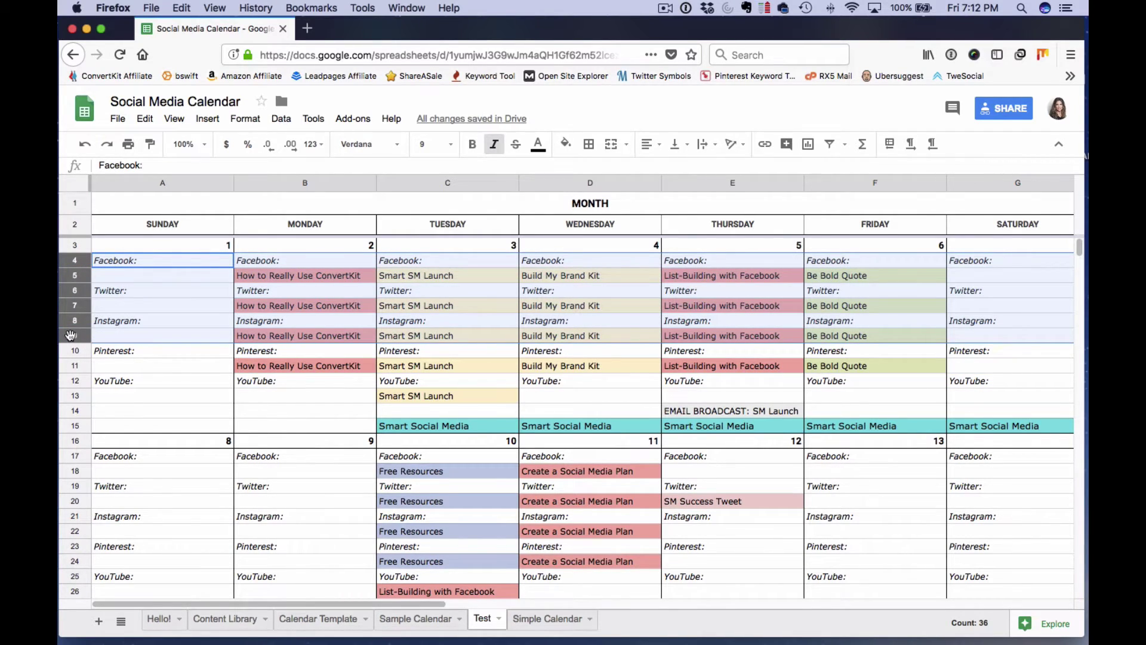
{"action": "right_click", "coordinate": [82, 292]}
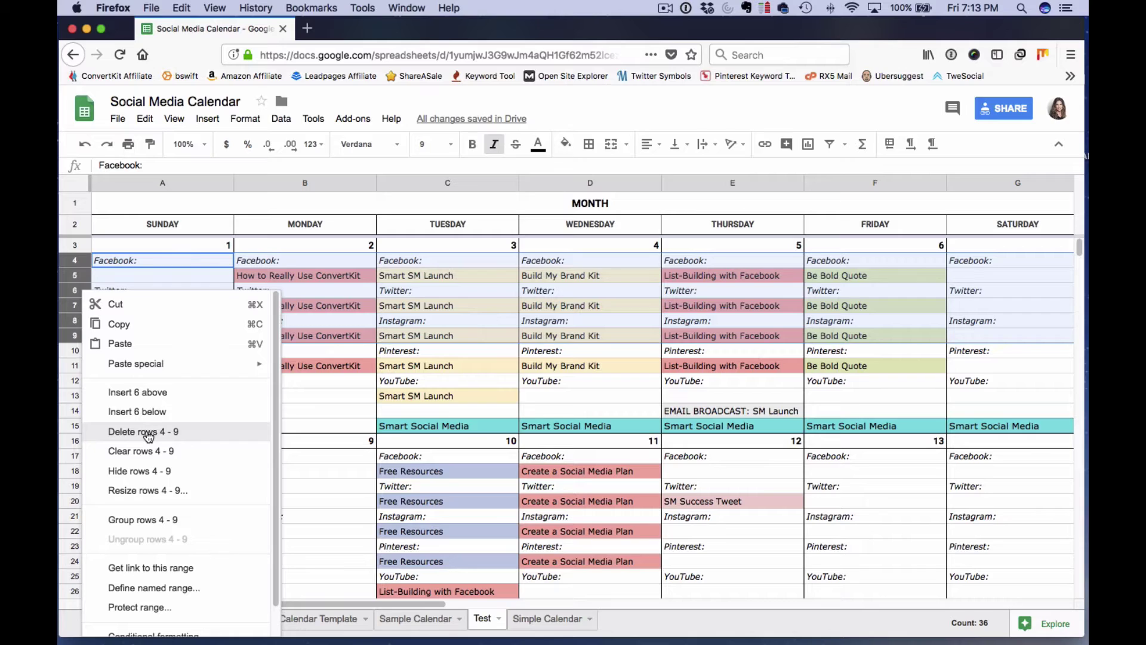
{"action": "left_click", "coordinate": [139, 471]}
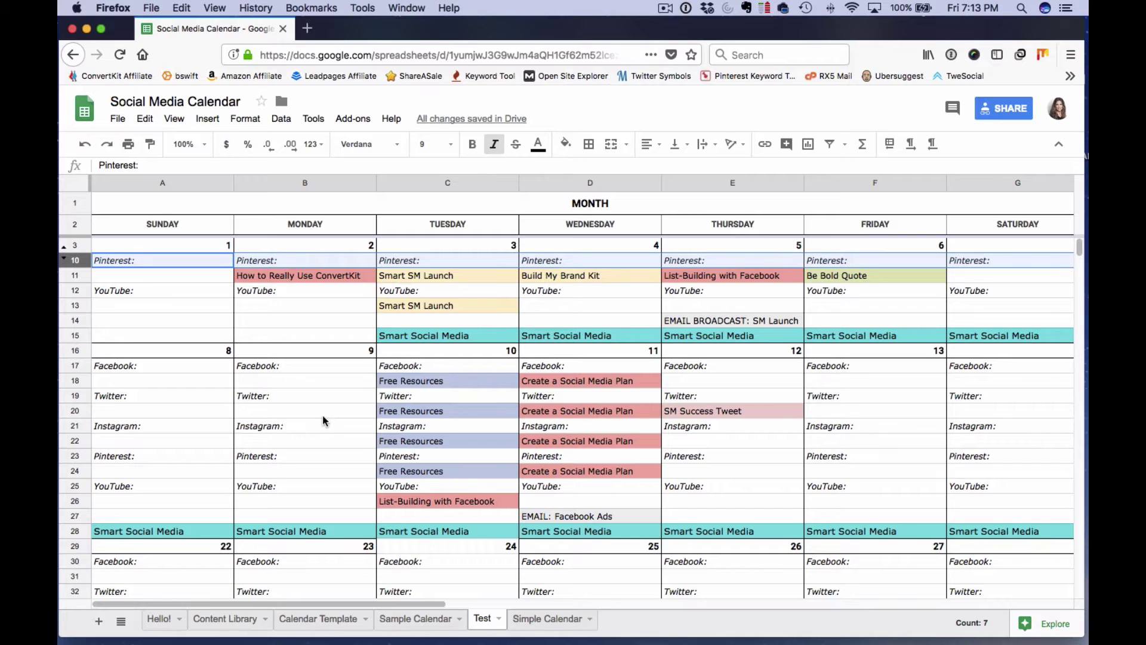
{"action": "left_click", "coordinate": [64, 259]}
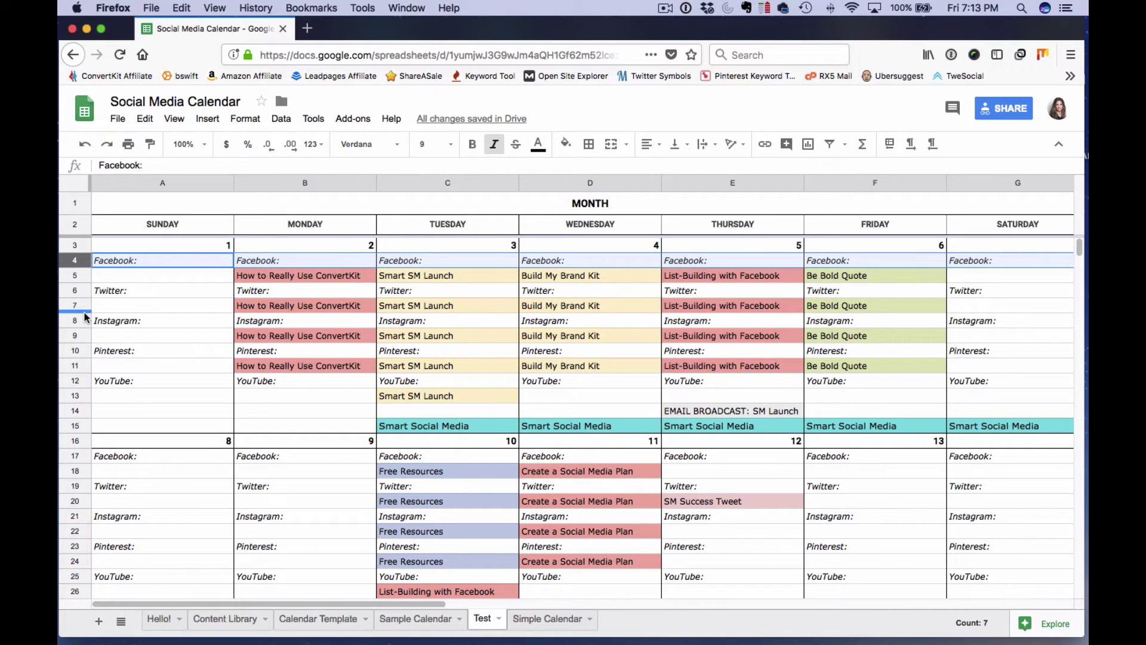
Delete rows 4 to 9, the first week's Facebook, Twitter and Instagram rows, from the Test sheet.
{"action": "left_click", "coordinate": [74, 340], "text": "shift"}
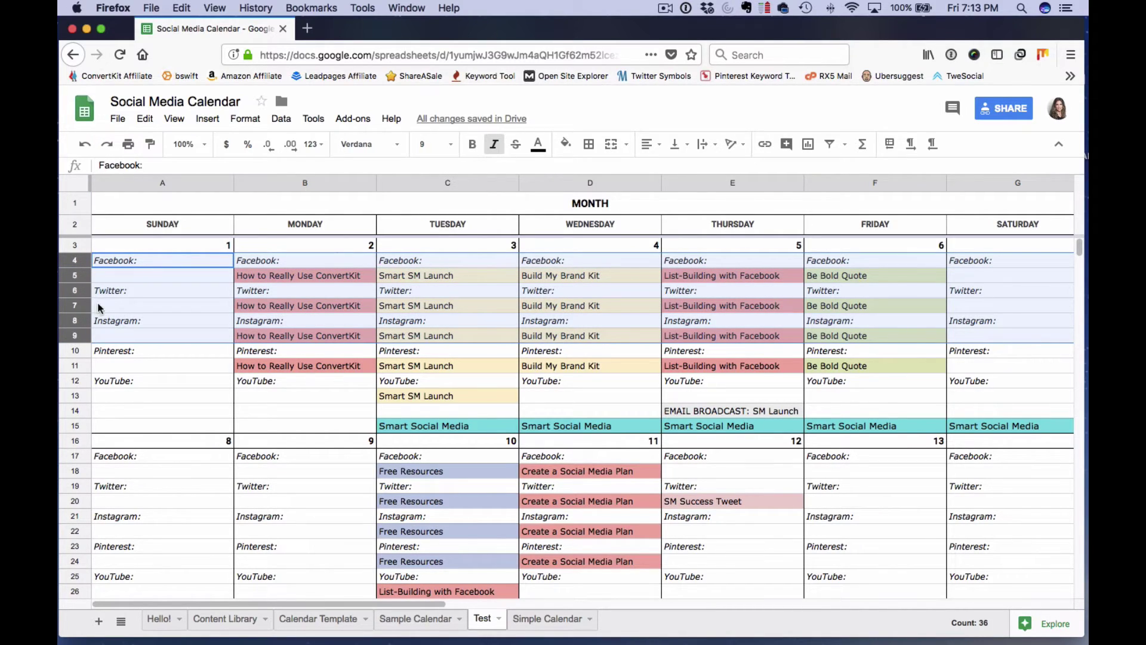
{"action": "right_click", "coordinate": [82, 291]}
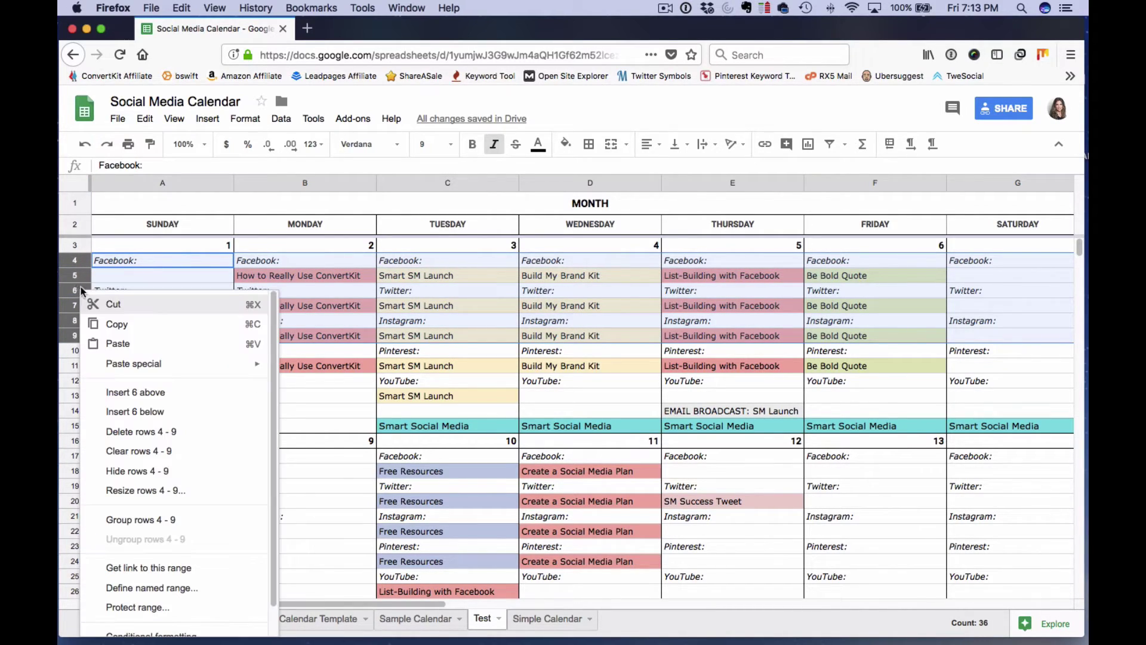
{"action": "left_click", "coordinate": [138, 430]}
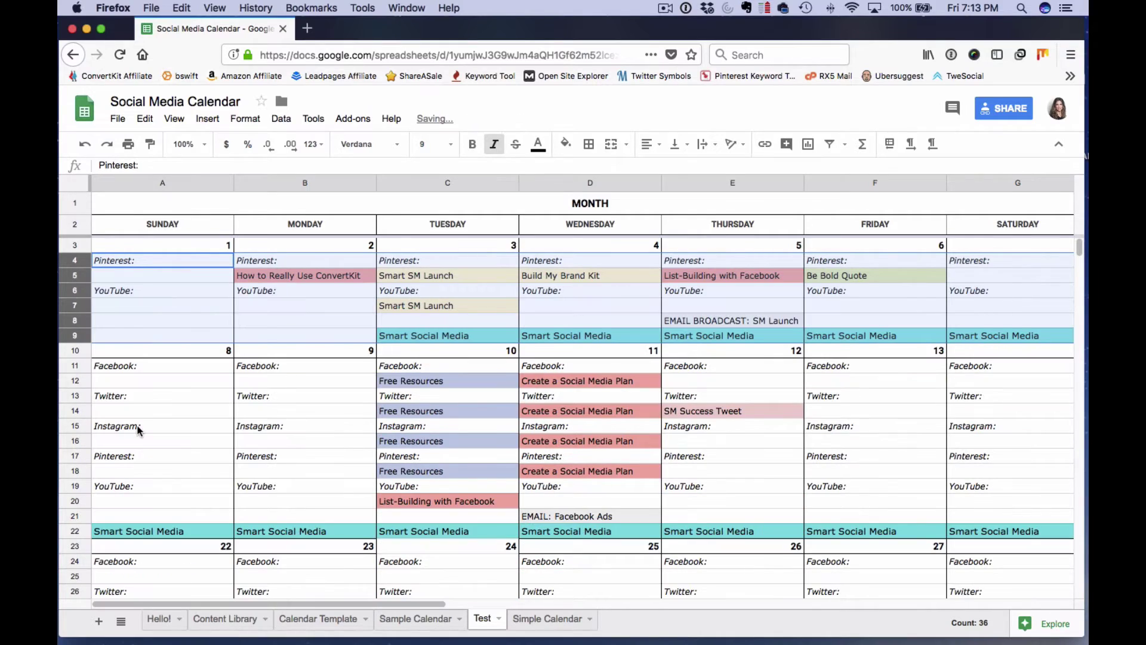
{"action": "left_click", "coordinate": [416, 263]}
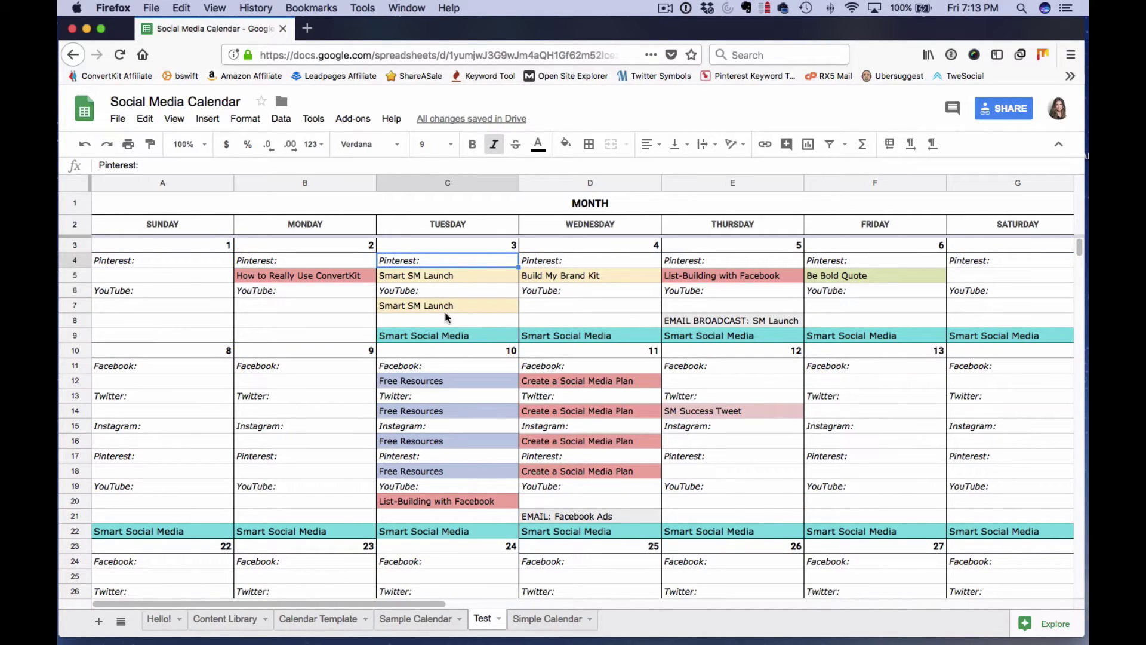
View the Simple Calendar sheet for comparison, return to the Test sheet and highlight Tuesday the 3rd's entries (C4:C7).
{"action": "left_click", "coordinate": [535, 620]}
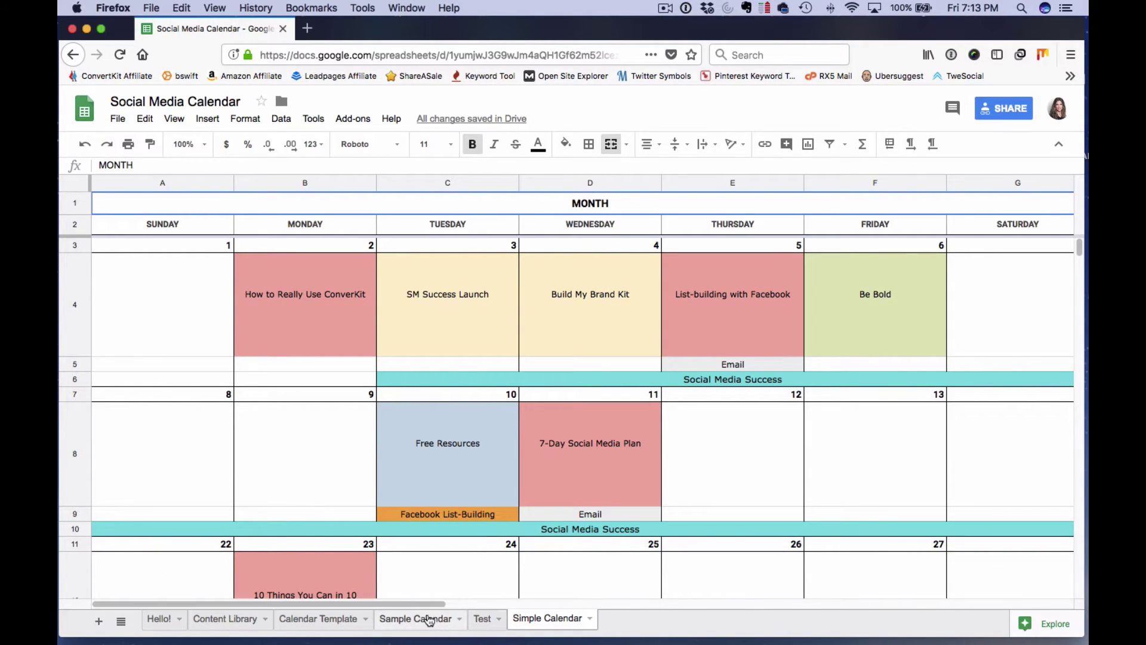
{"action": "left_click", "coordinate": [482, 619]}
{"action": "left_click", "coordinate": [412, 306], "text": "shift"}
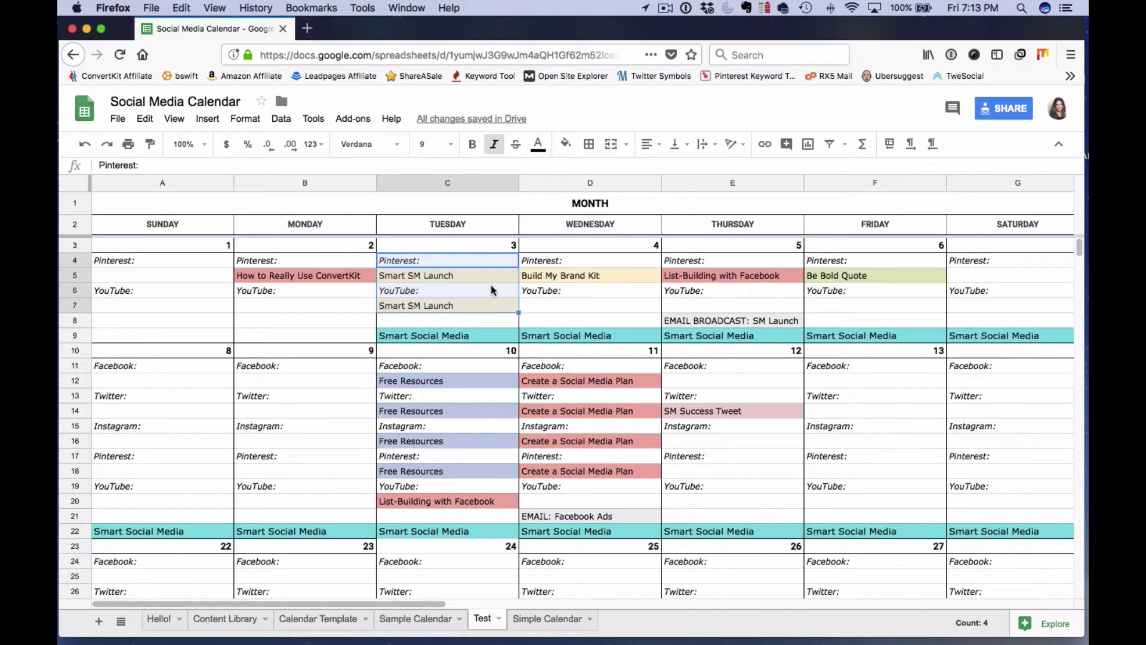
{"action": "left_click", "coordinate": [591, 260]}
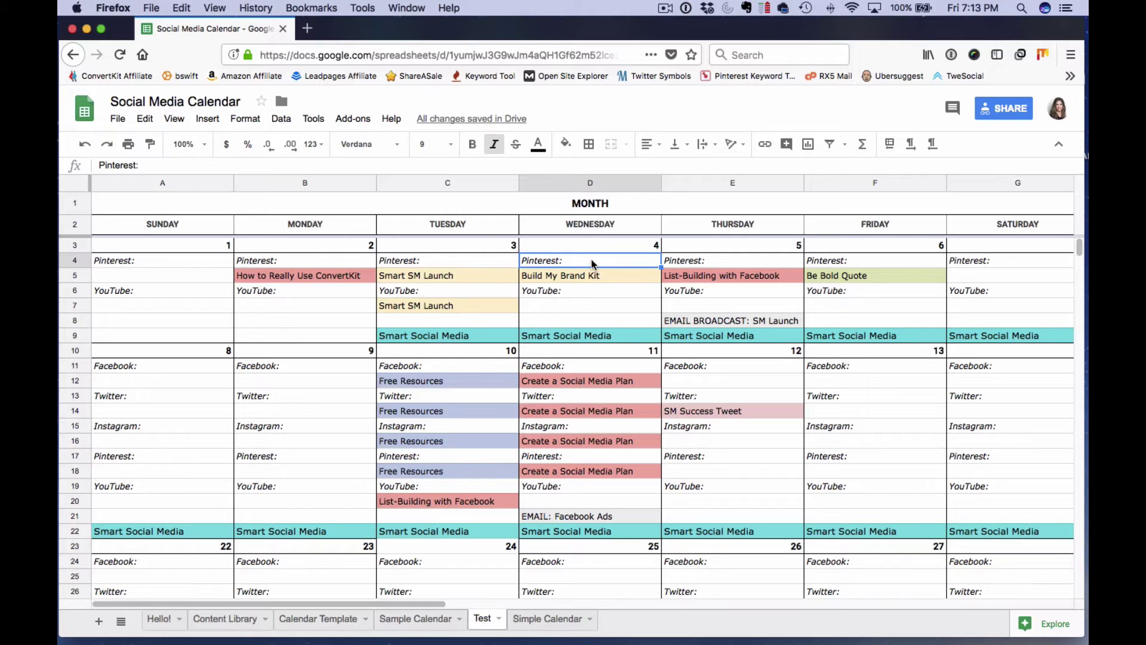
{"action": "left_click", "coordinate": [75, 261]}
{"action": "left_click", "coordinate": [75, 323], "text": "shift"}
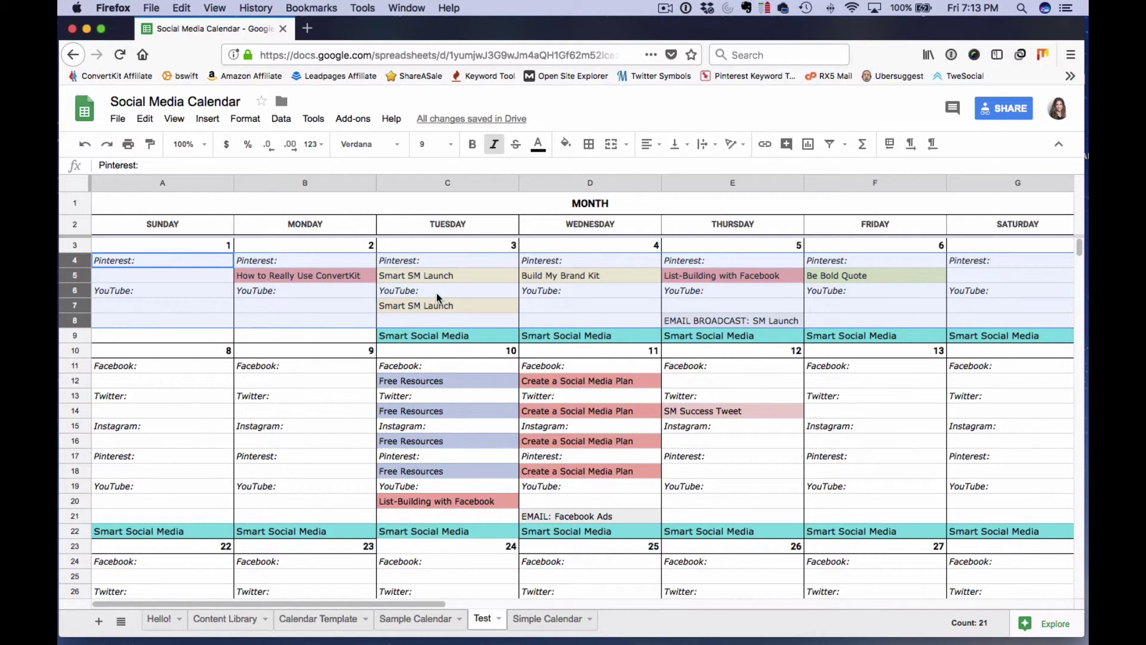
{"action": "left_click", "coordinate": [344, 225]}
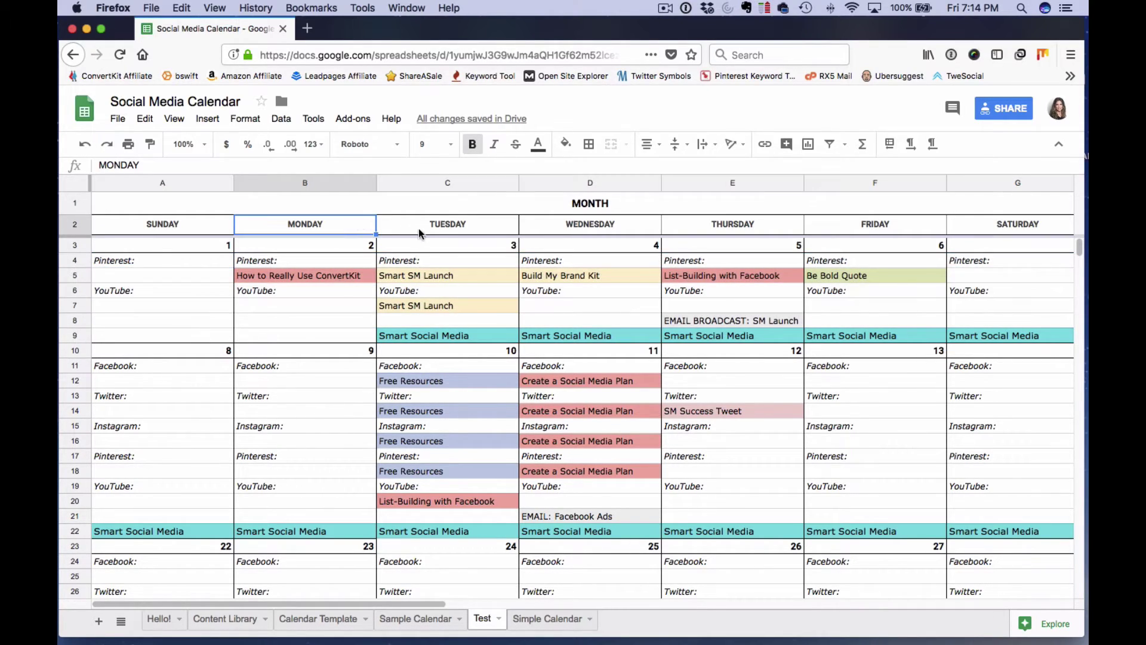
{"action": "left_click", "coordinate": [426, 225]}
Merge all of Tuesday the 3rd's Pinterest and YouTube entries (C4:C7) into a single cell.
{"action": "left_click_drag", "start_coordinate": [430, 261], "coordinate": [432, 305]}
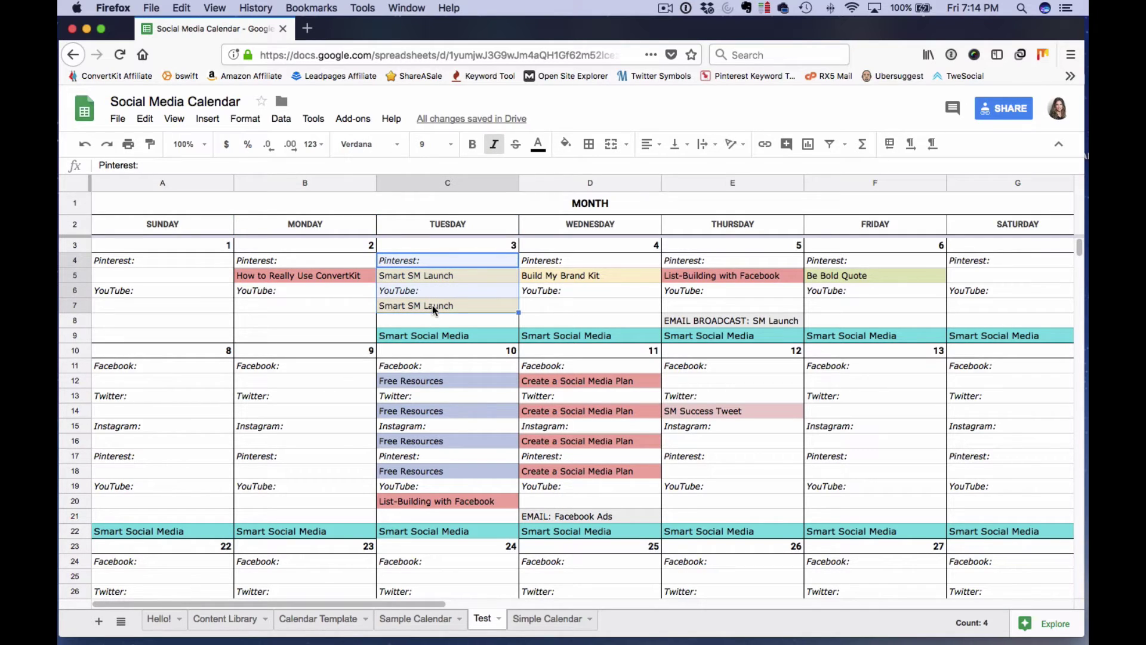
{"action": "left_click", "coordinate": [437, 263]}
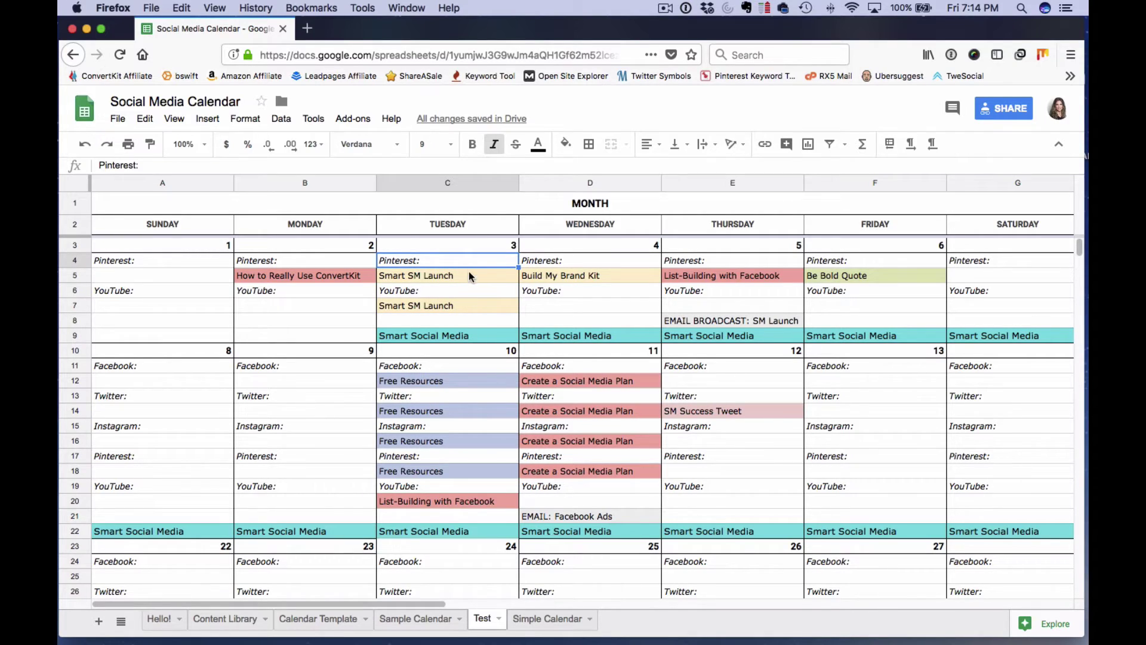
{"action": "left_click", "coordinate": [468, 306], "text": "shift"}
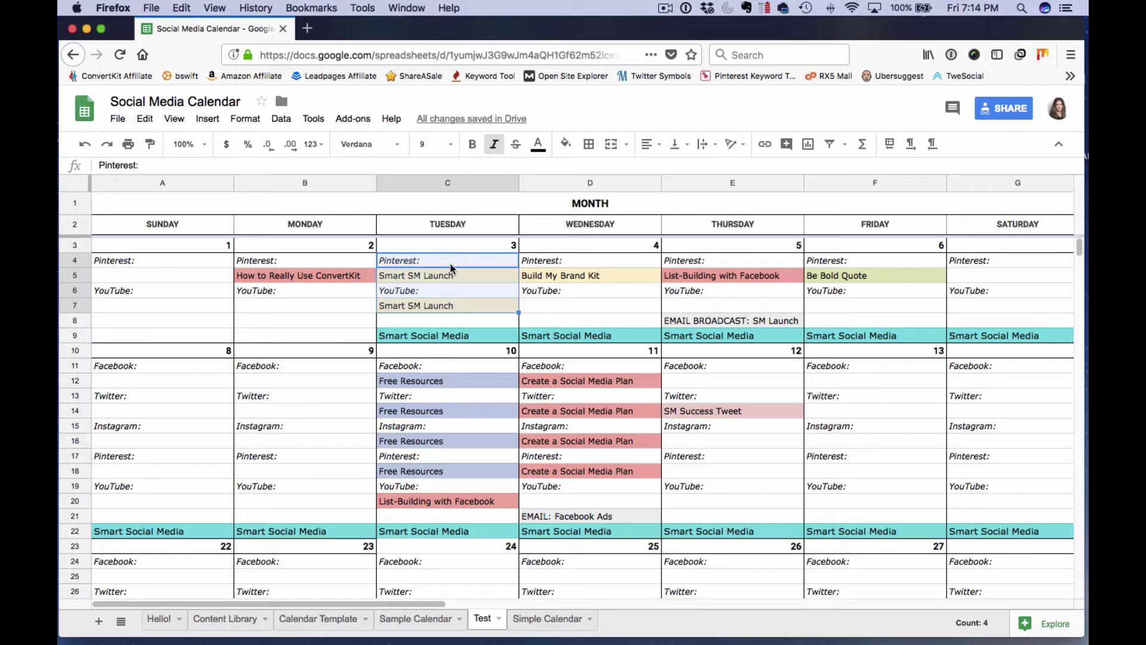
{"action": "left_click", "coordinate": [243, 118]}
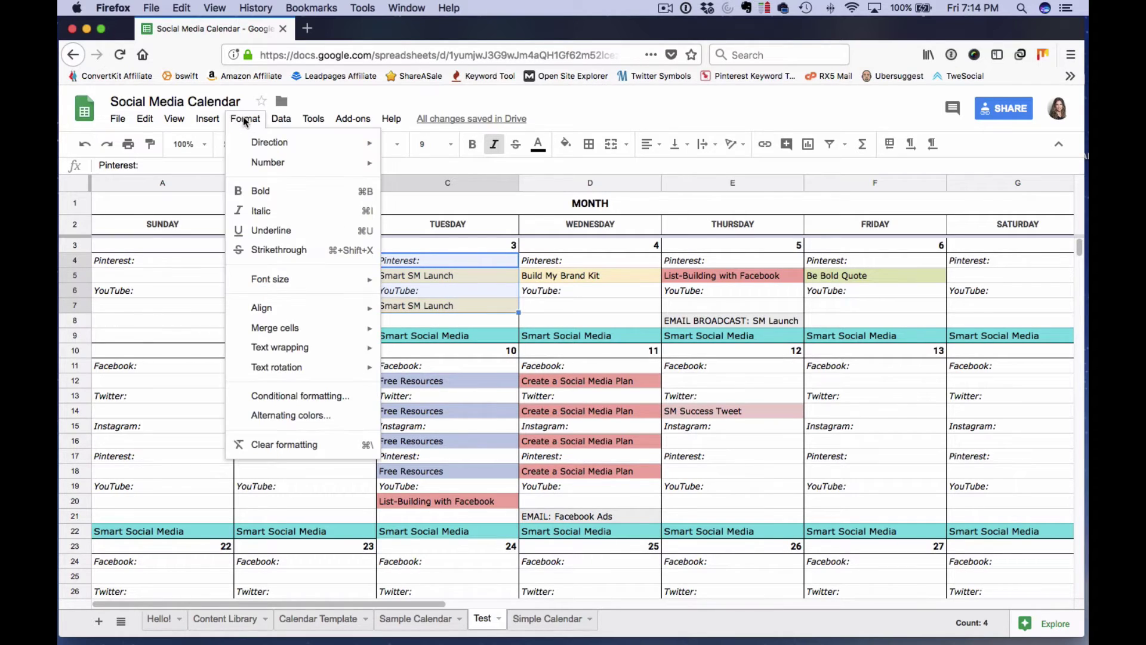
{"action": "mouse_move", "coordinate": [271, 328]}
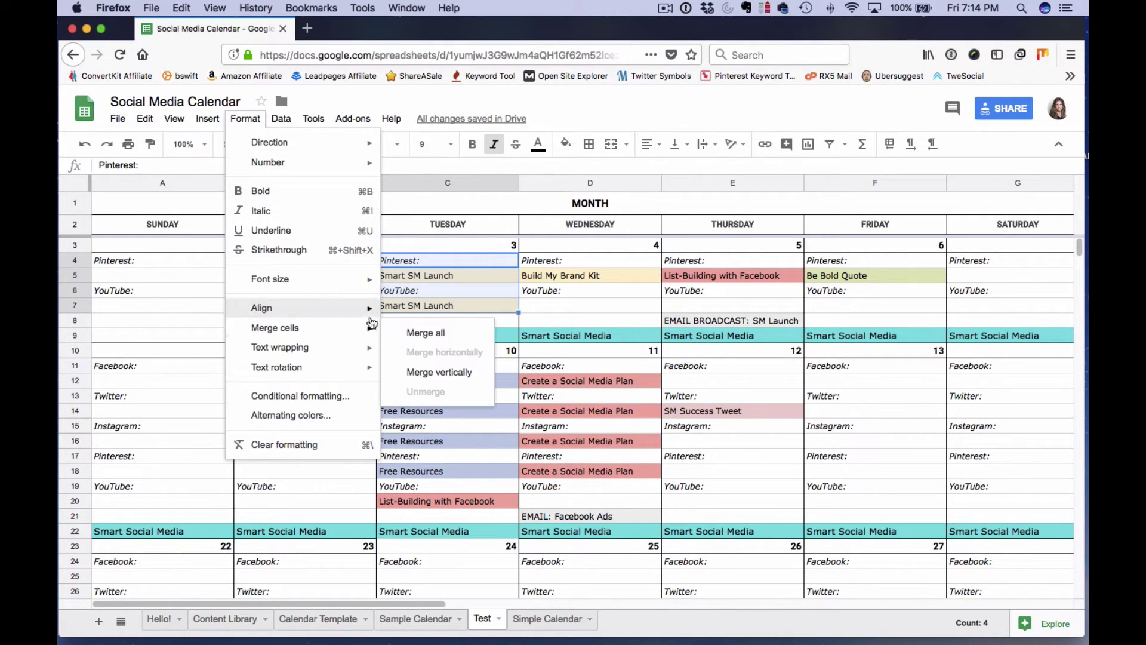
{"action": "left_click", "coordinate": [413, 334]}
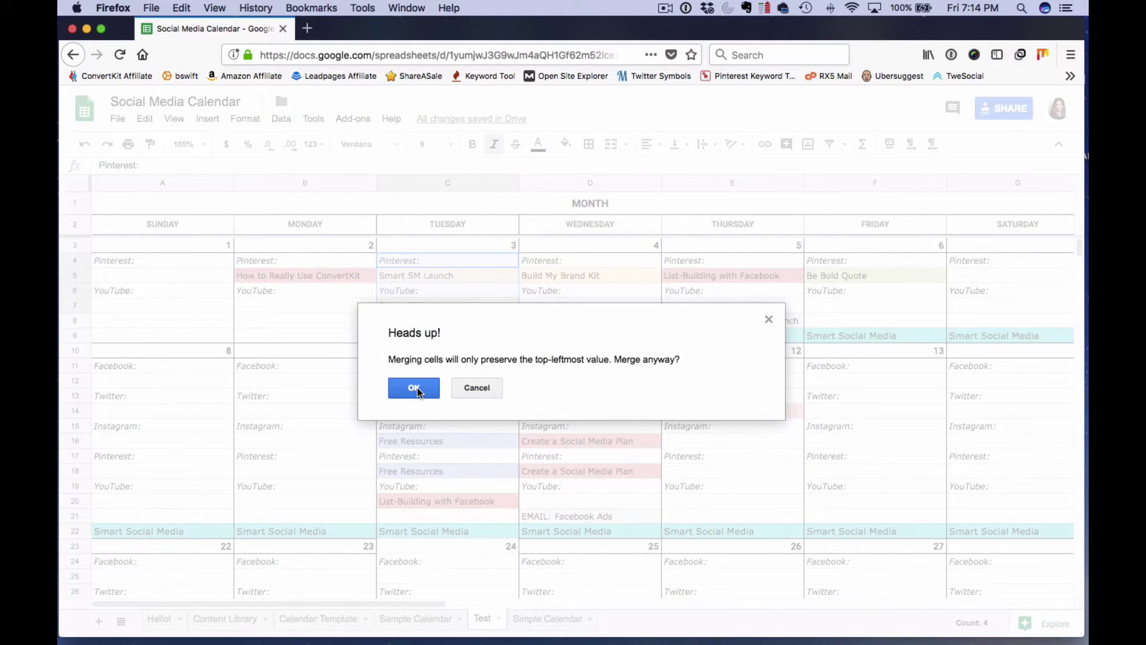
{"action": "left_click", "coordinate": [418, 390]}
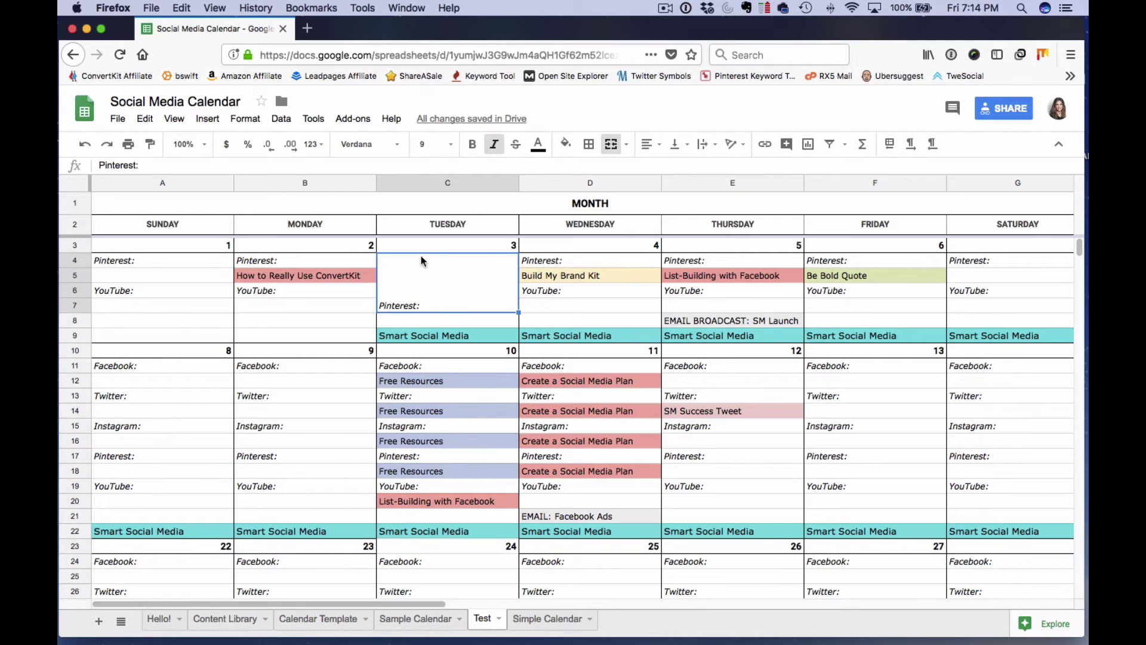
Set the merged Tuesday the 3rd cell to middle vertical and center horizontal alignment.
{"action": "left_click", "coordinate": [676, 145]}
{"action": "left_click", "coordinate": [696, 168]}
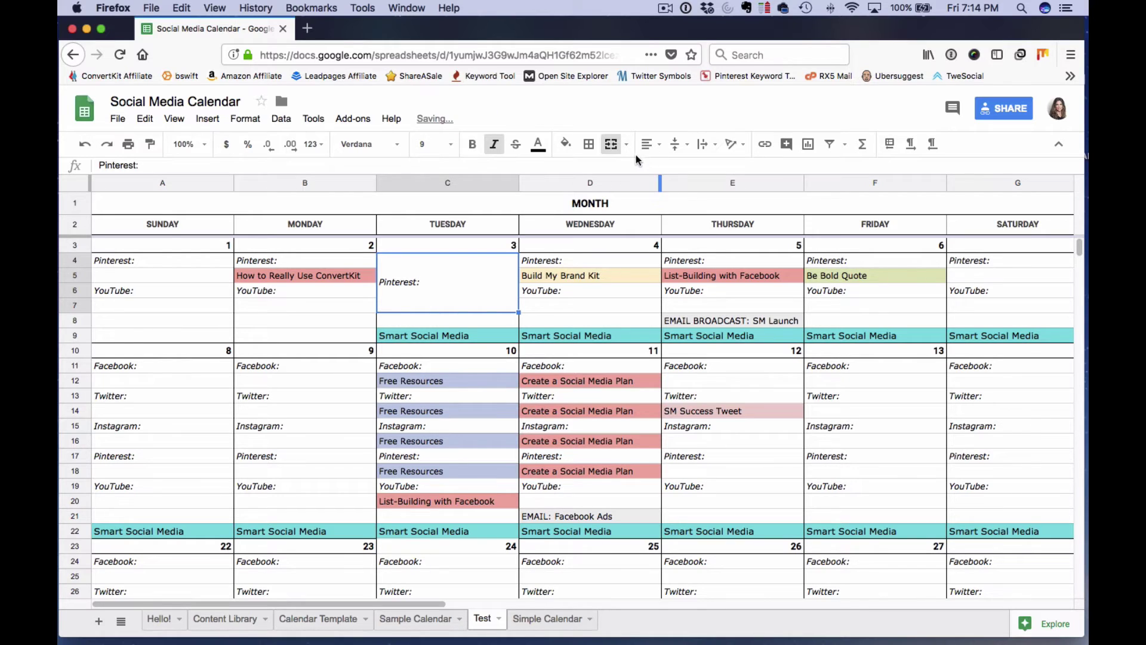
{"action": "left_click", "coordinate": [648, 144]}
{"action": "left_click", "coordinate": [670, 168]}
Replace the merged Tuesday cell's text with "SM Success Launch", following the wording on the Simple Calendar sheet.
{"action": "double_click", "coordinate": [459, 283]}
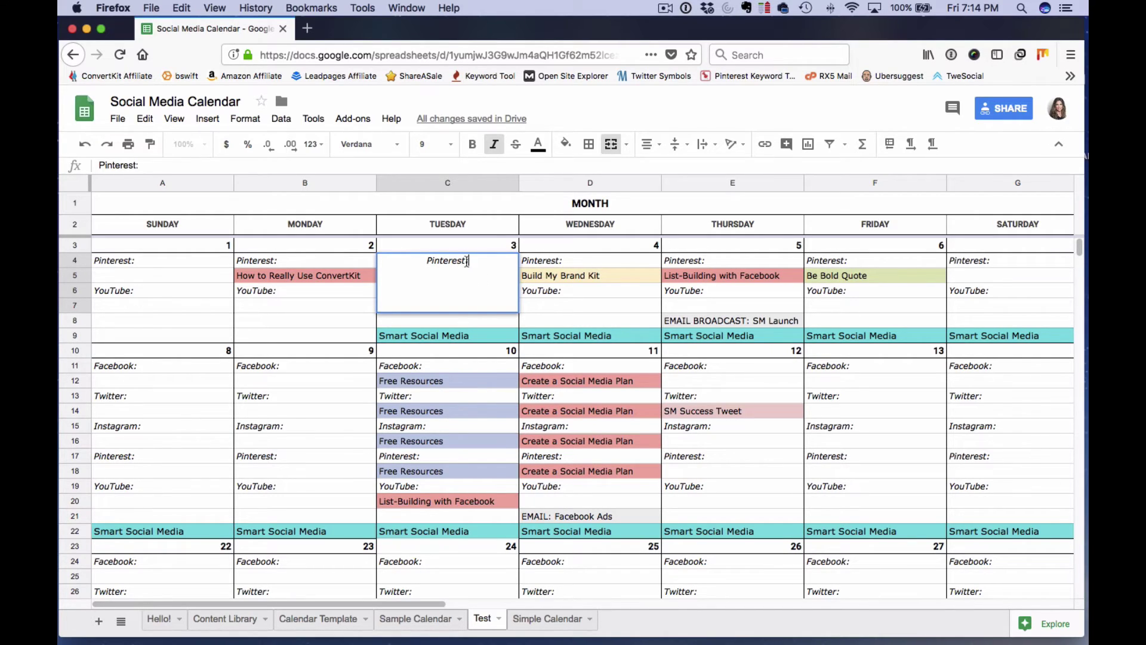
{"action": "left_click_drag", "start_coordinate": [469, 260], "coordinate": [426, 259]}
{"action": "left_click", "coordinate": [541, 621]}
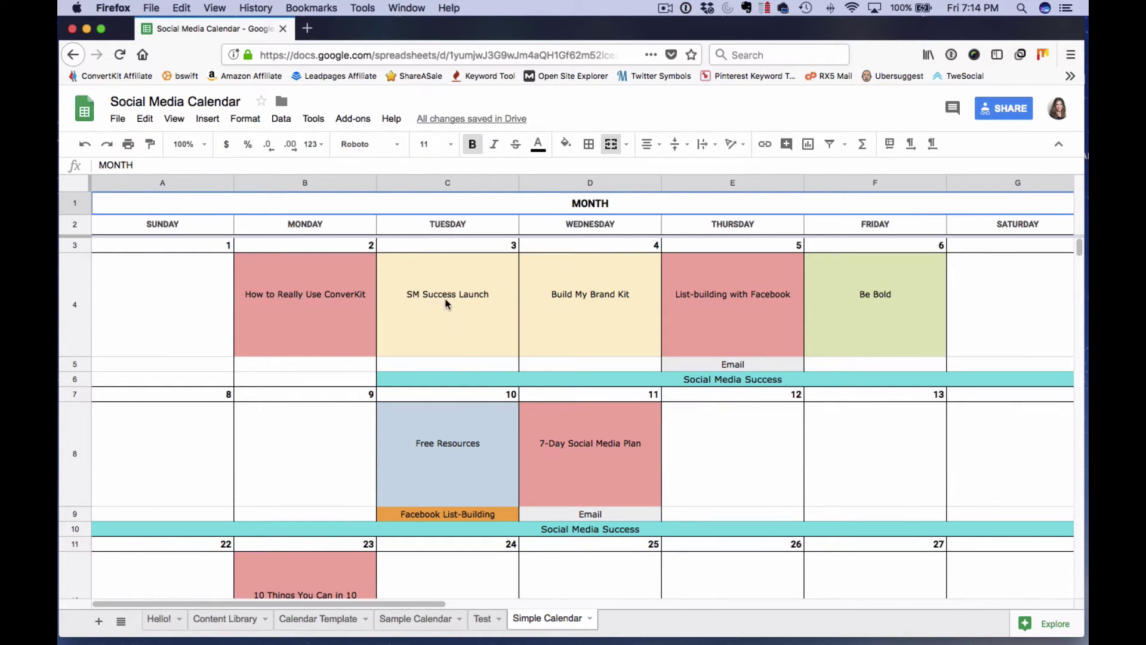
{"action": "left_click", "coordinate": [427, 619]}
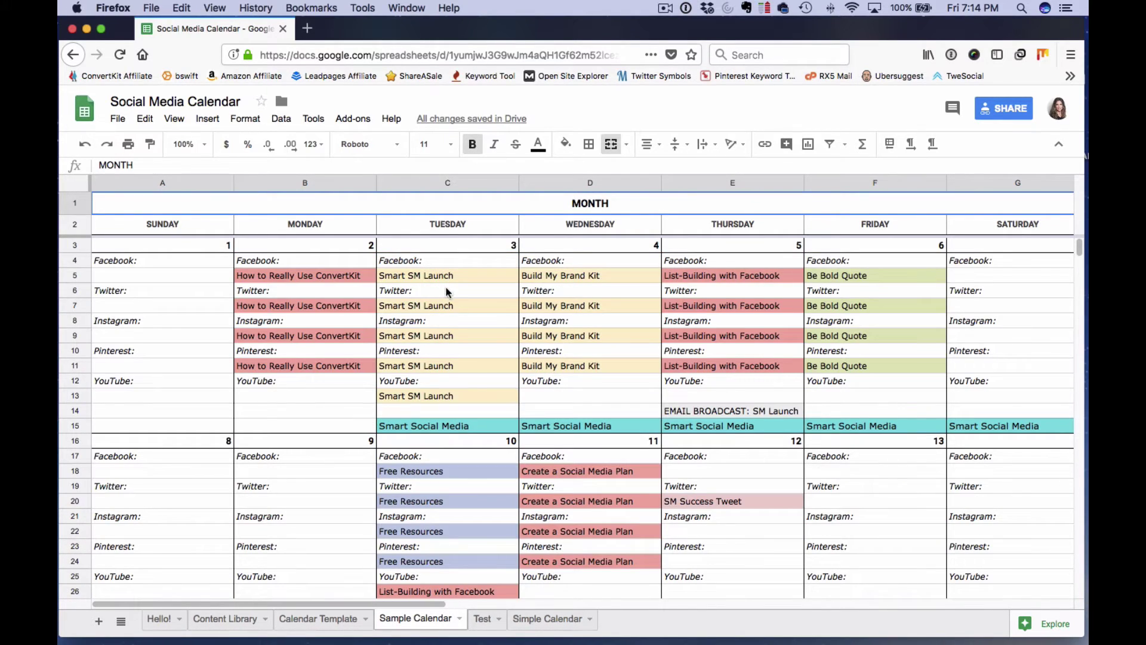
{"action": "left_click", "coordinate": [482, 619]}
{"action": "double_click", "coordinate": [474, 287]}
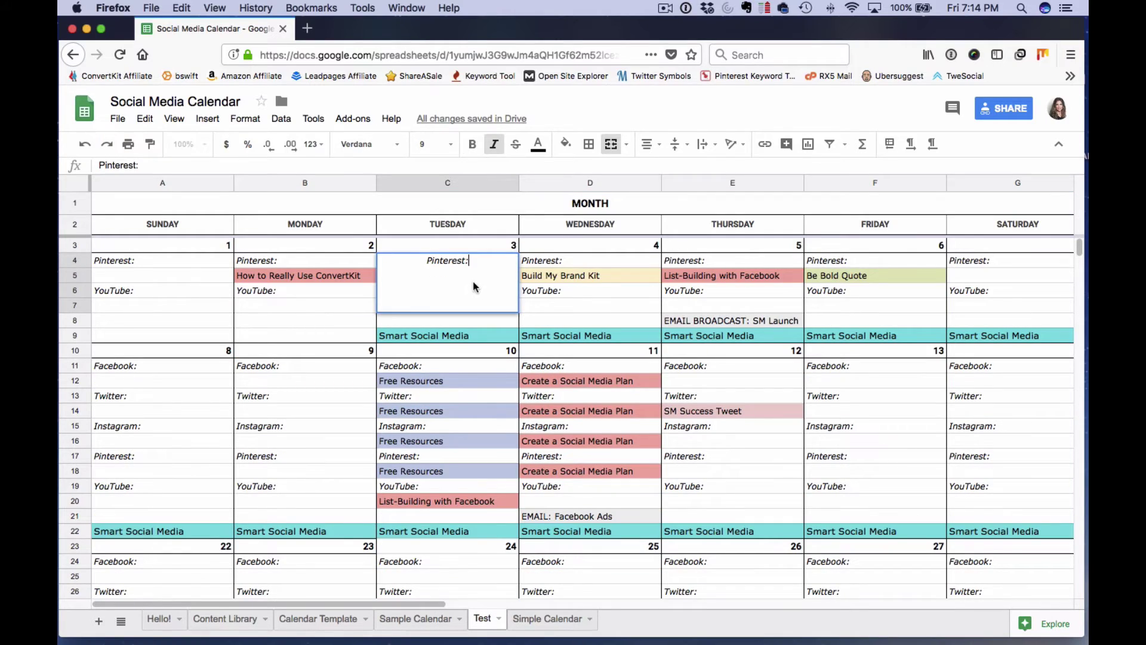
{"action": "key", "text": "super+a"}
{"action": "key", "text": "BackSpace"}
{"action": "type", "text": "SM Success Laun"}
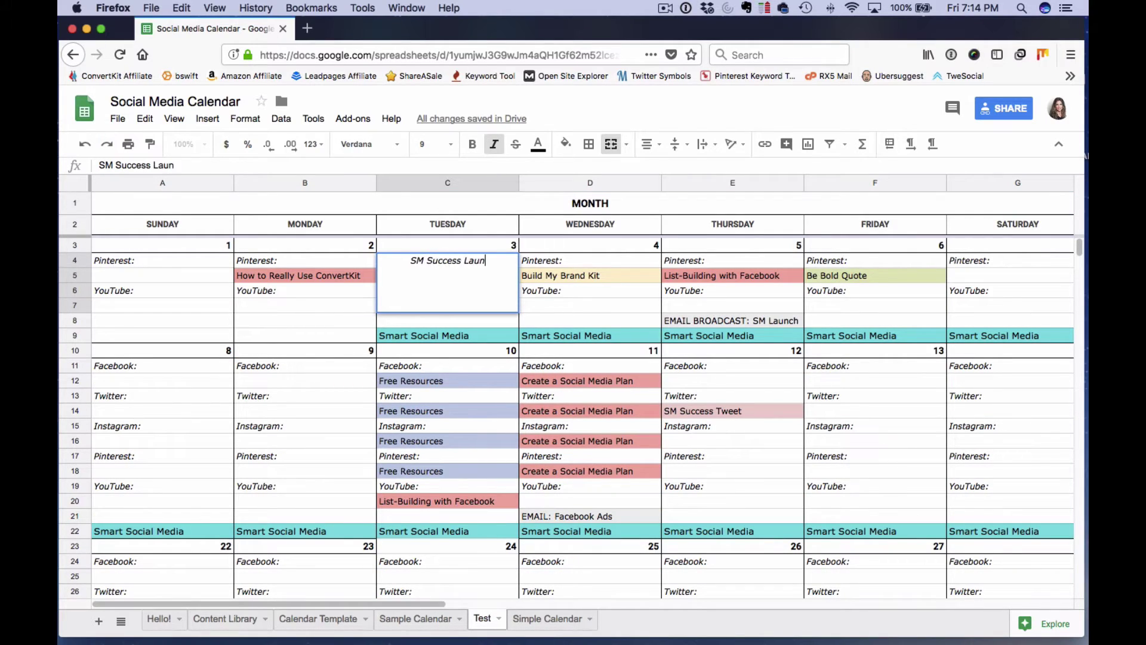
{"action": "type", "text": "ch"}
{"action": "key", "text": "Return"}
Fill the merged SM Success Launch cell with the lightest orange shade from the palette.
{"action": "left_click", "coordinate": [466, 293]}
{"action": "left_click", "coordinate": [565, 144]}
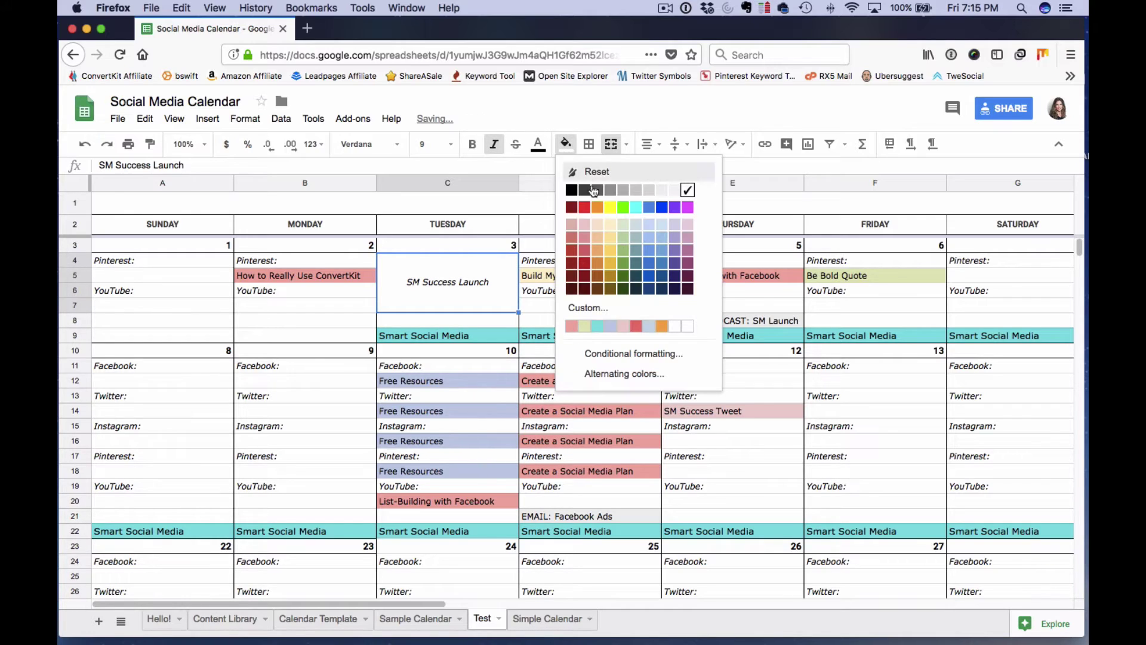
{"action": "left_click", "coordinate": [597, 225]}
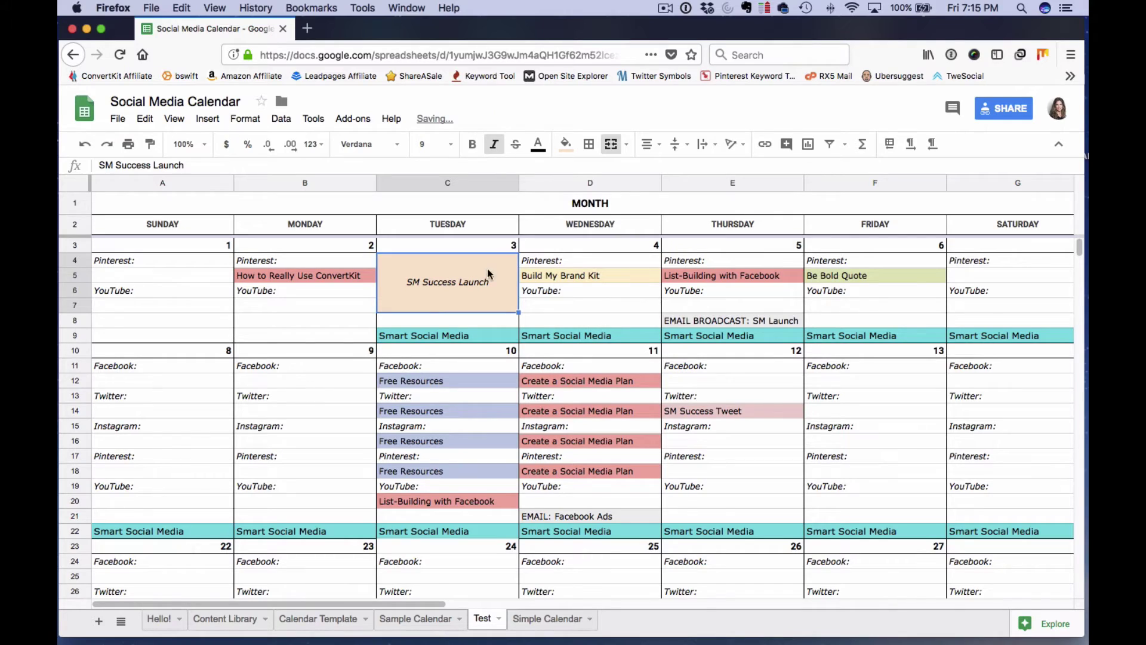
{"action": "left_click", "coordinate": [566, 144]}
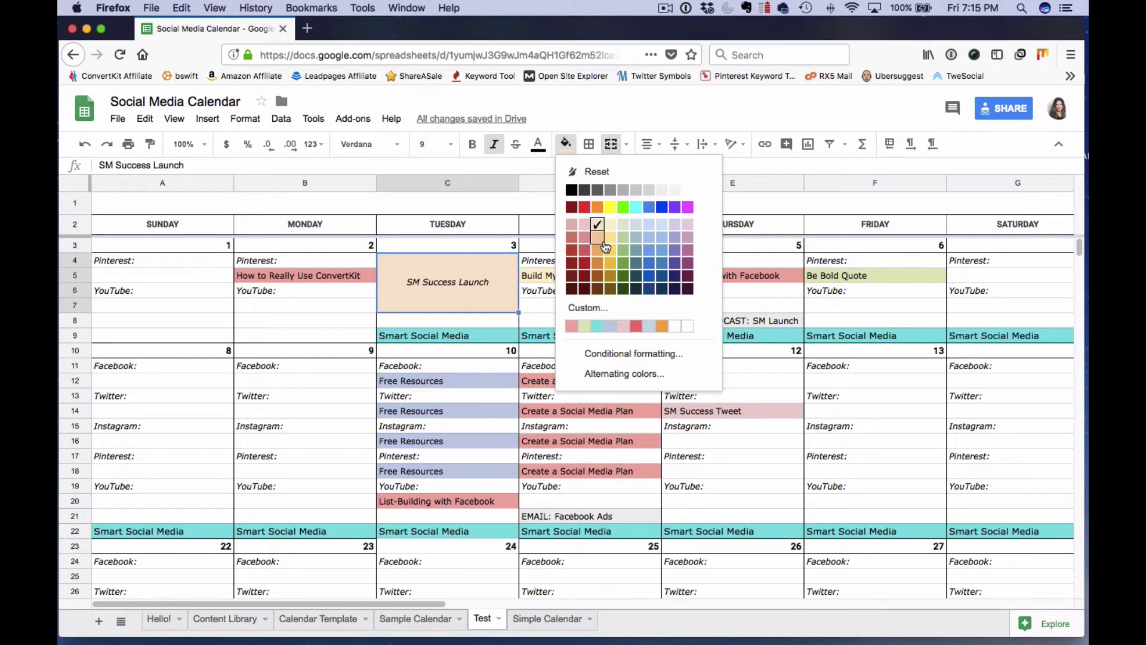
{"action": "left_click", "coordinate": [532, 165]}
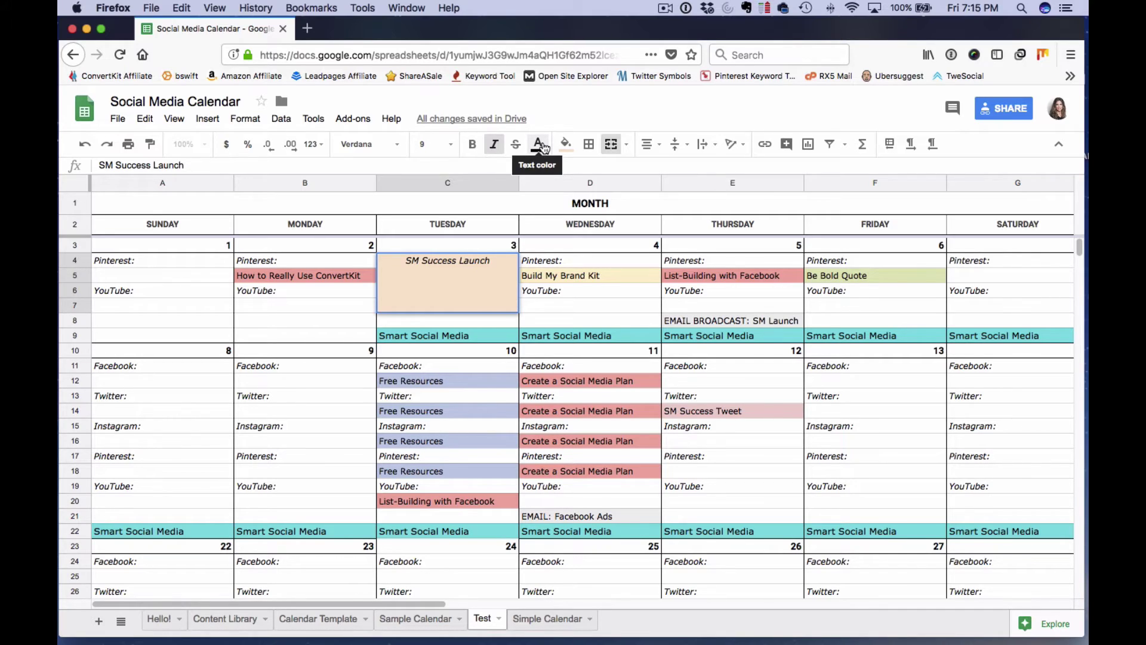
{"action": "left_click", "coordinate": [475, 380]}
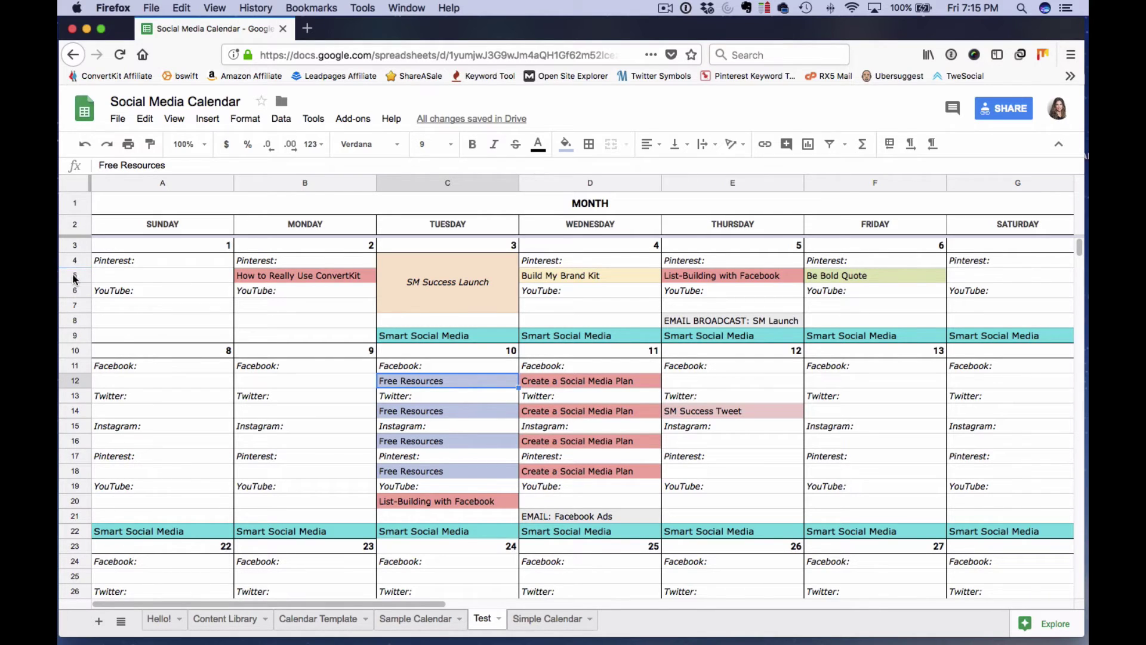
Hide the Tuesday column (C) on the Test sheet and unhide it again.
{"action": "left_click", "coordinate": [412, 182]}
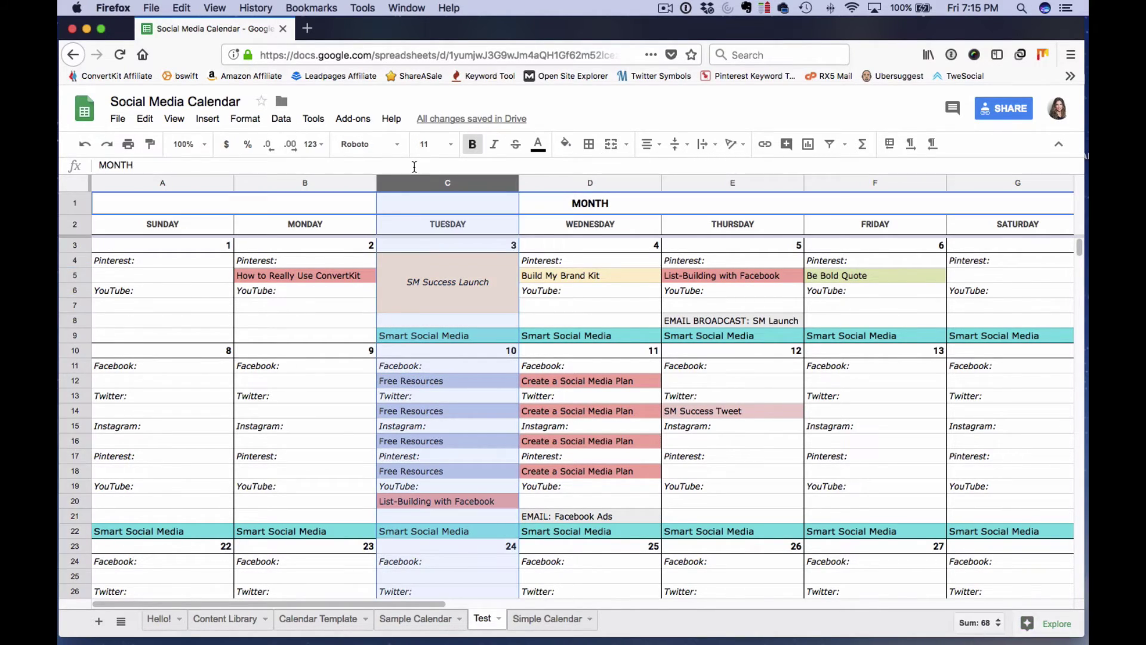
{"action": "left_click", "coordinate": [420, 180]}
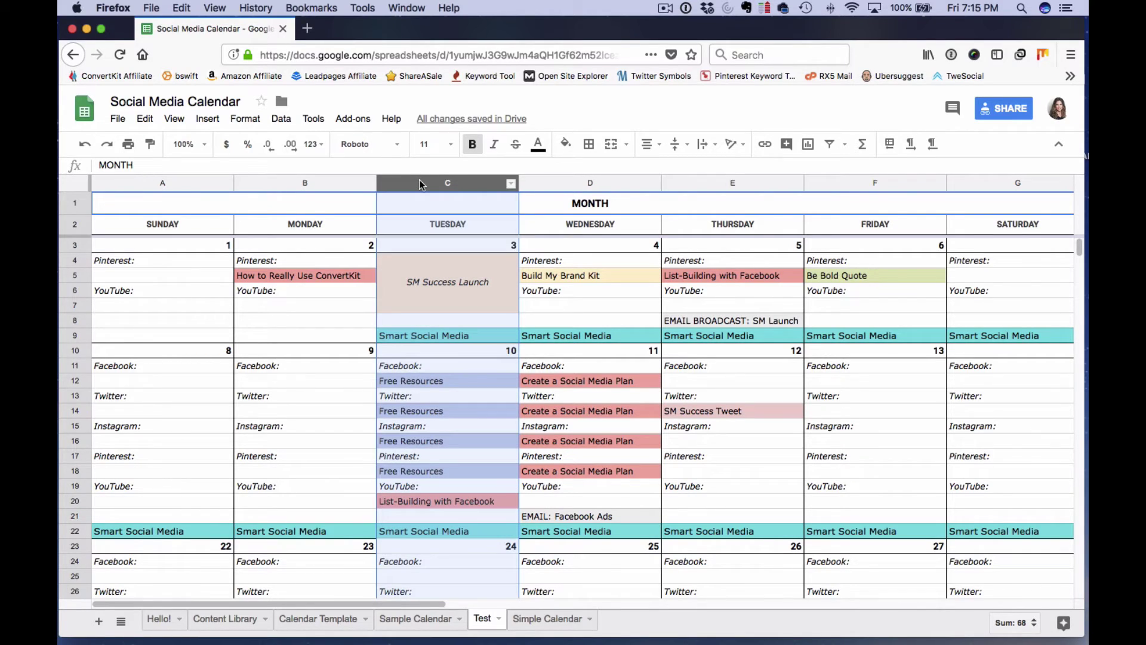
{"action": "right_click", "coordinate": [421, 182]}
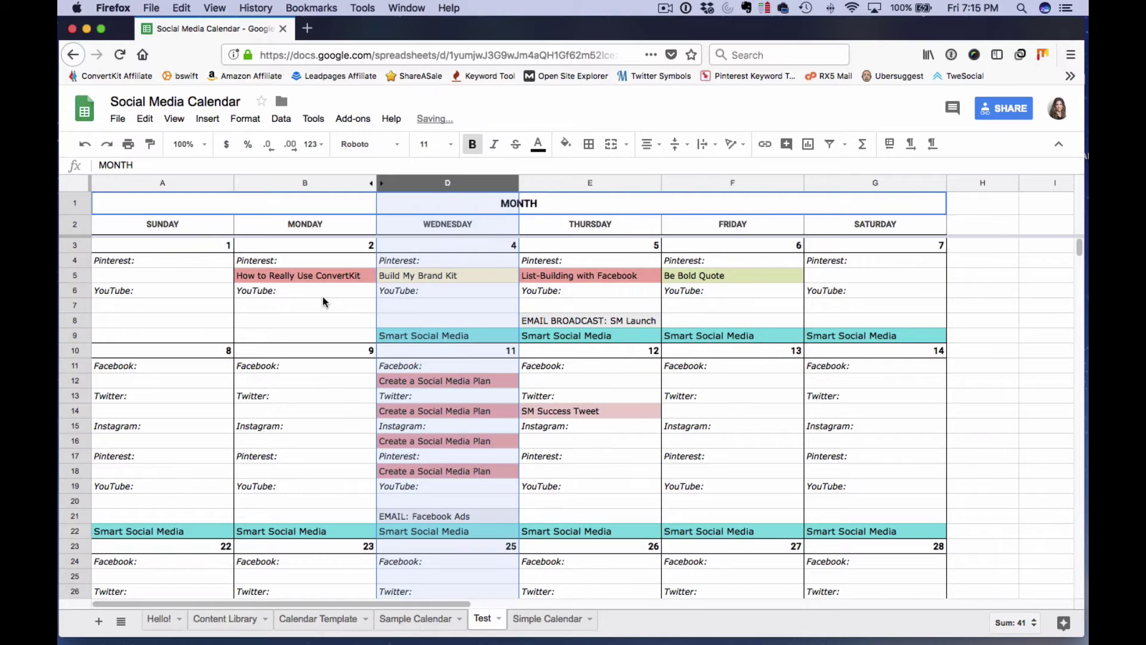
{"action": "left_click", "coordinate": [382, 184]}
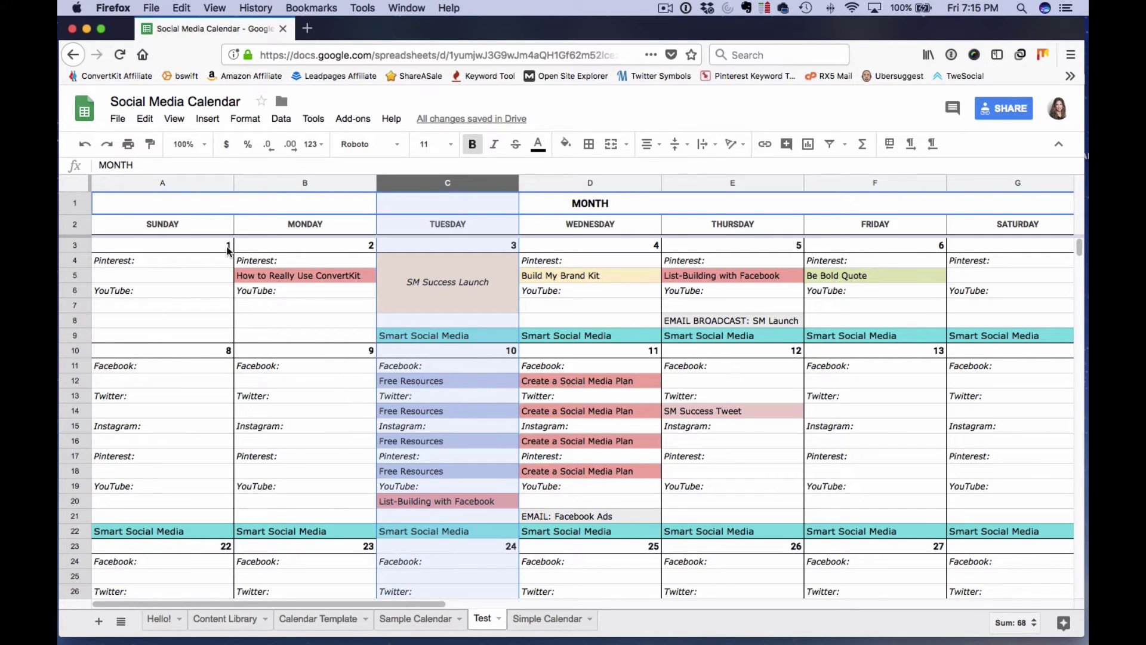
Change the first Friday's date number (F3) to 1.
{"action": "left_click", "coordinate": [576, 200]}
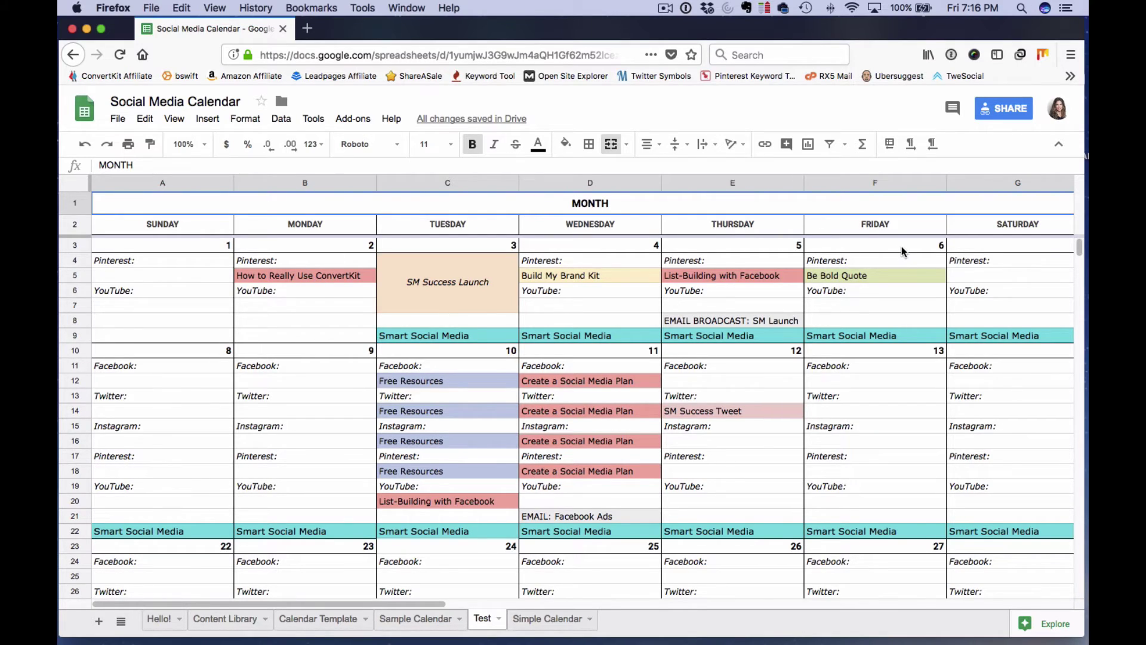
{"action": "left_click", "coordinate": [934, 249]}
{"action": "double_click", "coordinate": [937, 246]}
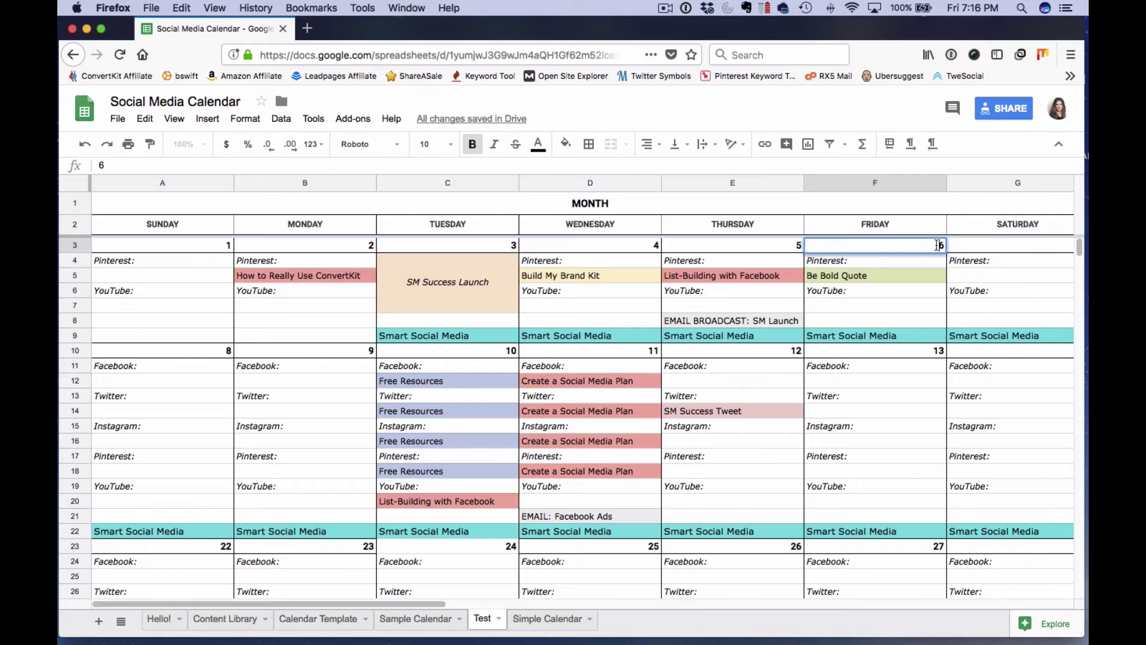
{"action": "type", "text": "1"}
Change the first Saturday's date number (G3) to 2.
{"action": "left_click", "coordinate": [1017, 241]}
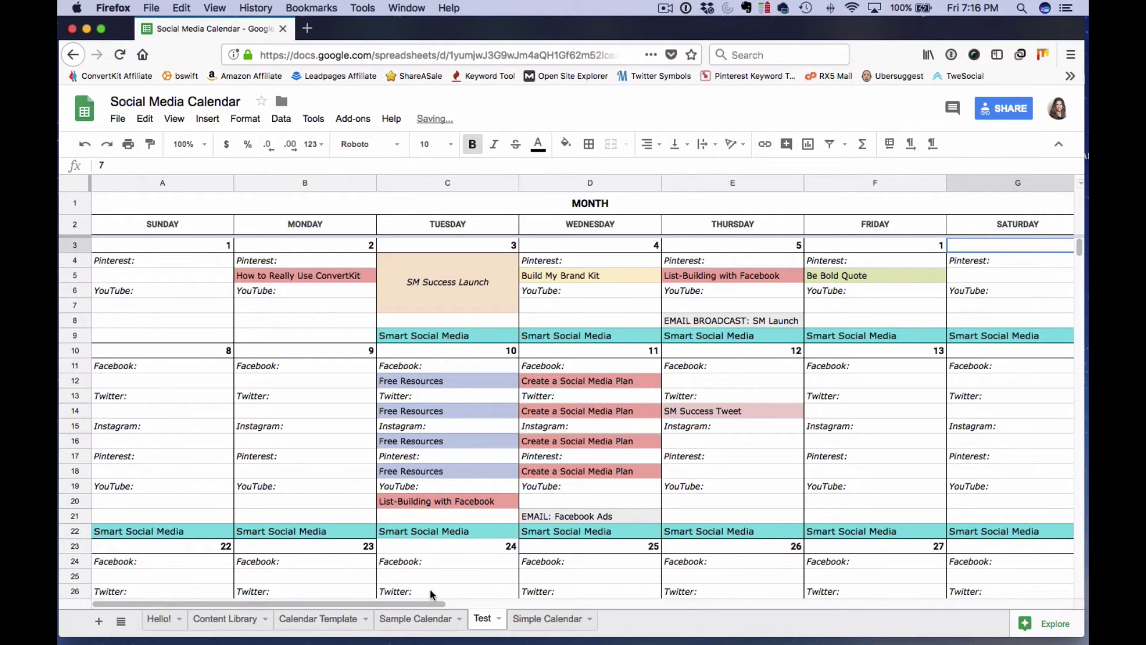
{"action": "left_click_drag", "start_coordinate": [429, 603], "coordinate": [452, 604]}
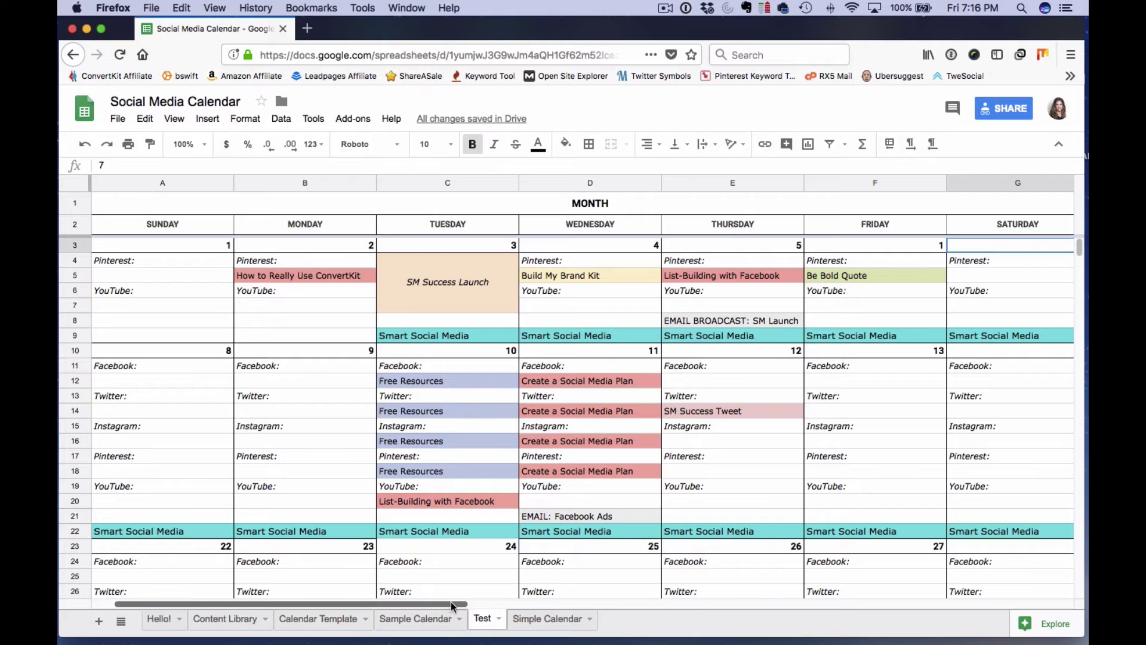
{"action": "double_click", "coordinate": [1051, 247]}
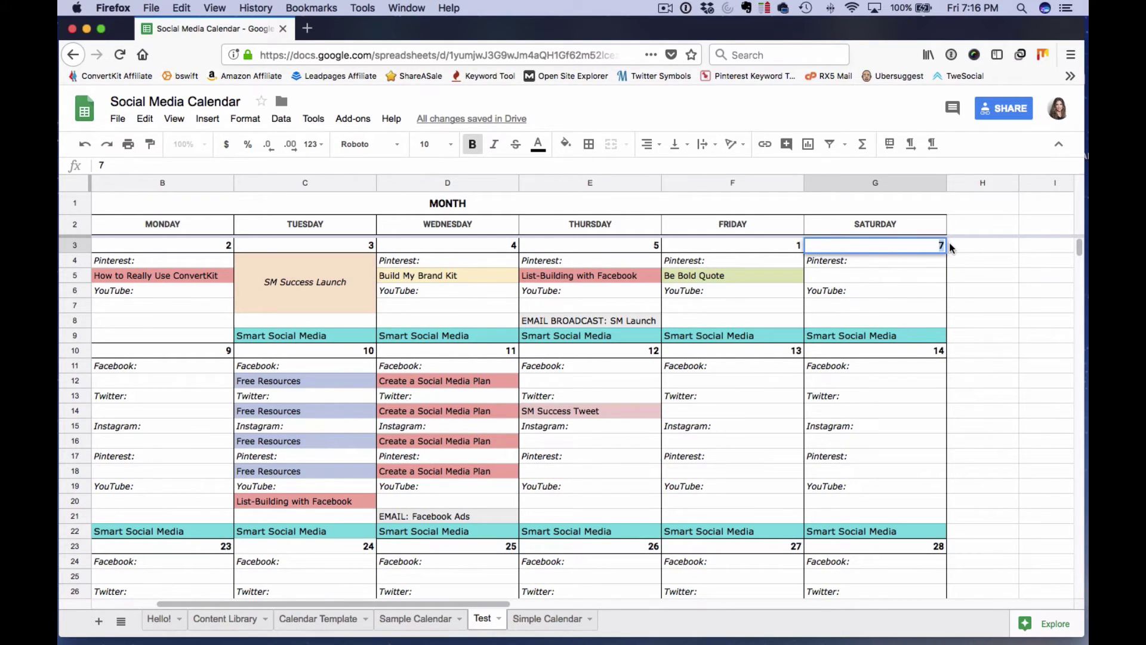
{"action": "type", "text": "2"}
Clear the first week's date numbers for Monday through Thursday (B3:E3).
{"action": "left_click", "coordinate": [634, 246]}
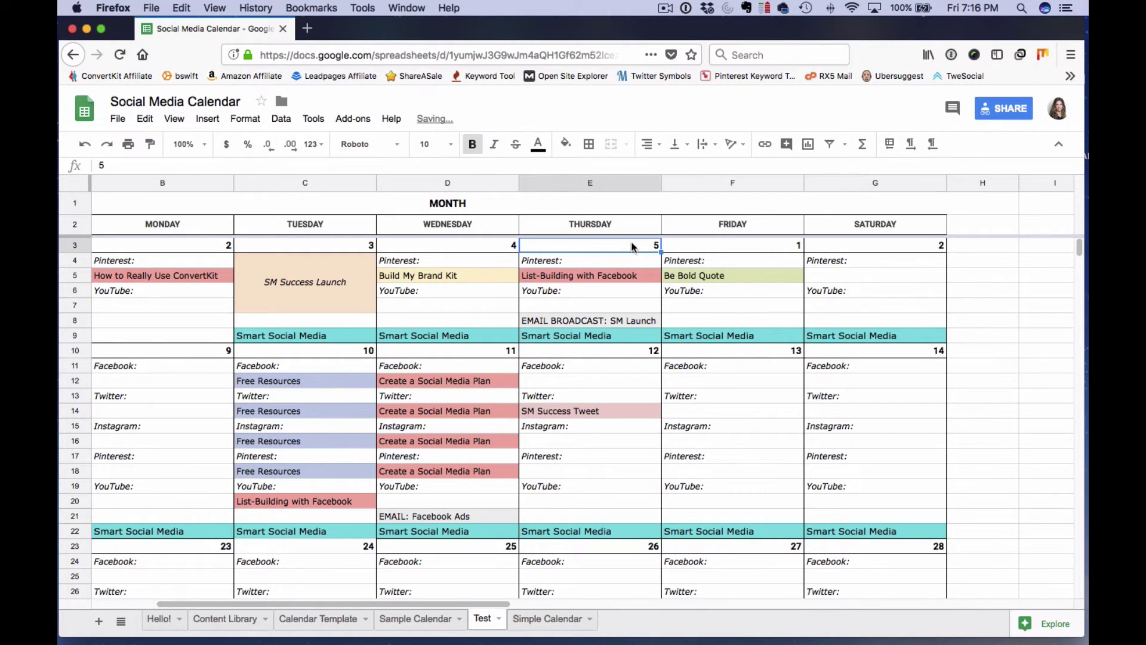
{"action": "key", "text": "BackSpace"}
{"action": "left_click", "coordinate": [347, 249]}
{"action": "key", "text": "BackSpace"}
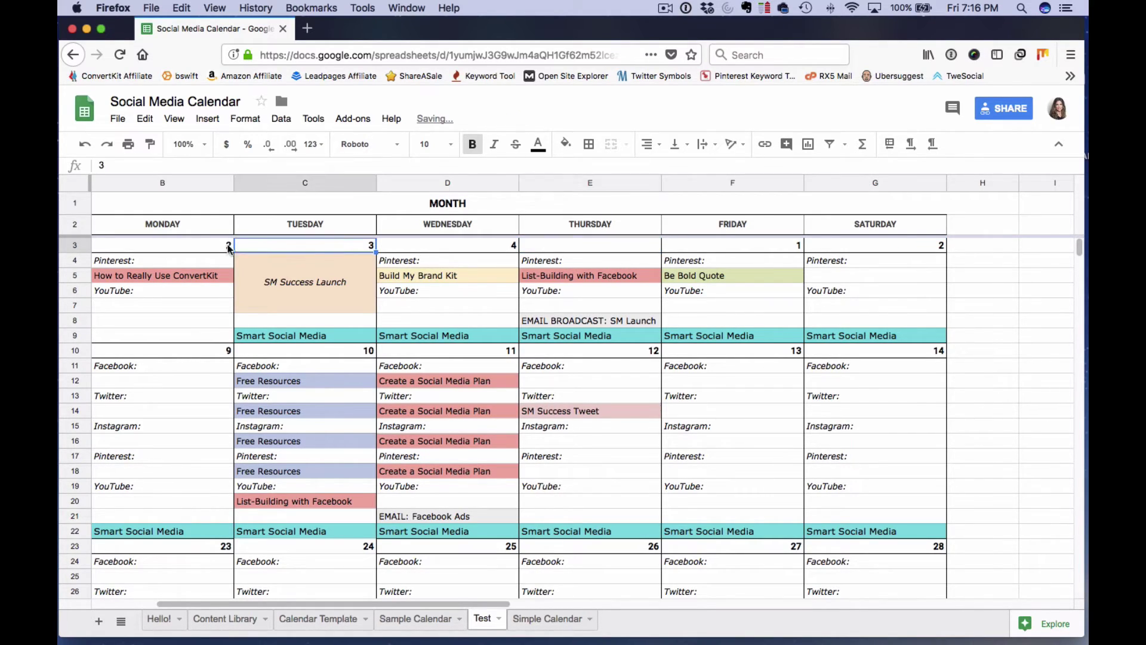
{"action": "left_click", "coordinate": [203, 249]}
{"action": "key", "text": "BackSpace"}
{"action": "left_click", "coordinate": [440, 247]}
{"action": "key", "text": "BackSpace"}
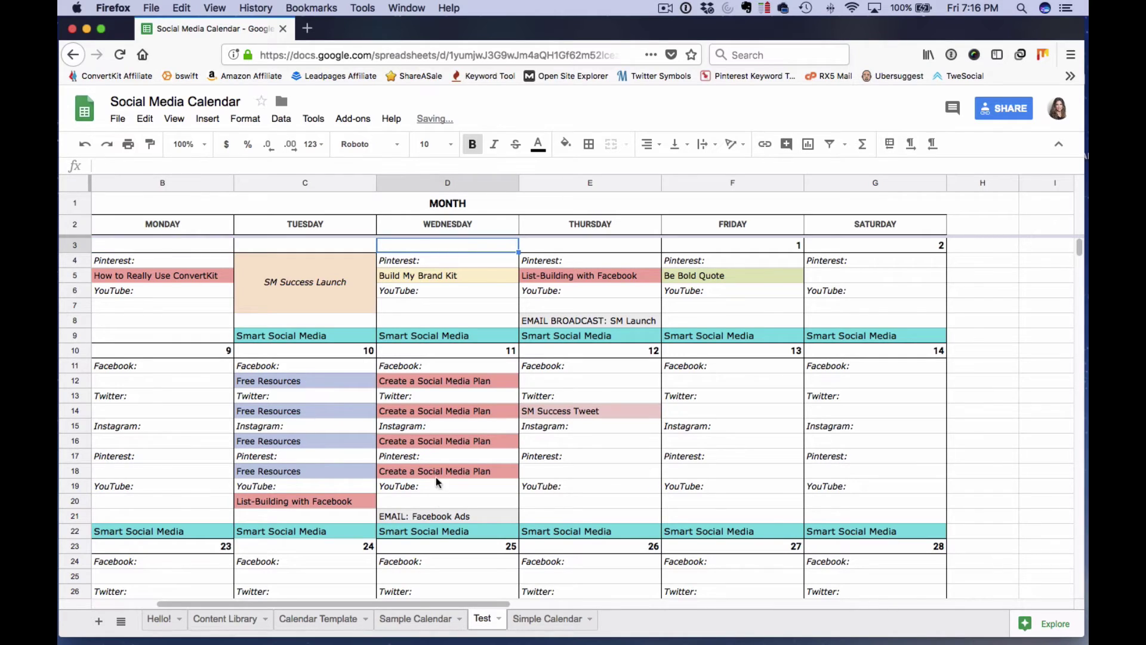
{"action": "left_click_drag", "start_coordinate": [339, 603], "coordinate": [210, 605]}
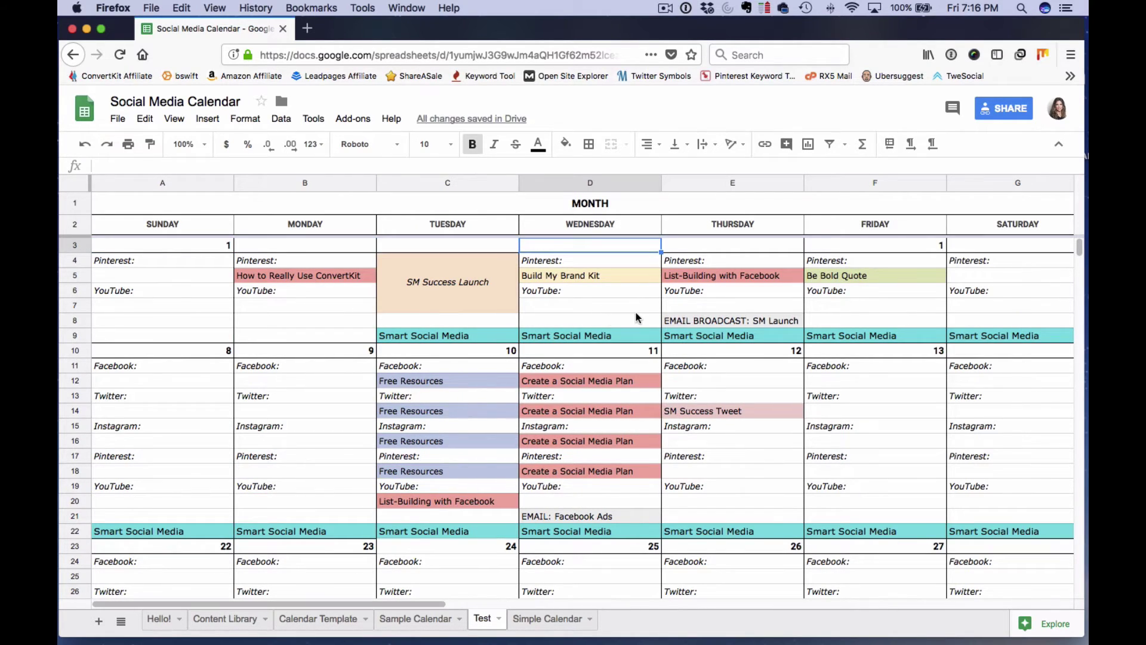
Undo the date number edits in the first week (B3:G3).
{"action": "key", "text": "super+z"}
{"action": "key", "text": "super+z"}
{"action": "key", "text": "super+z"}
{"action": "key", "text": "super+z"}
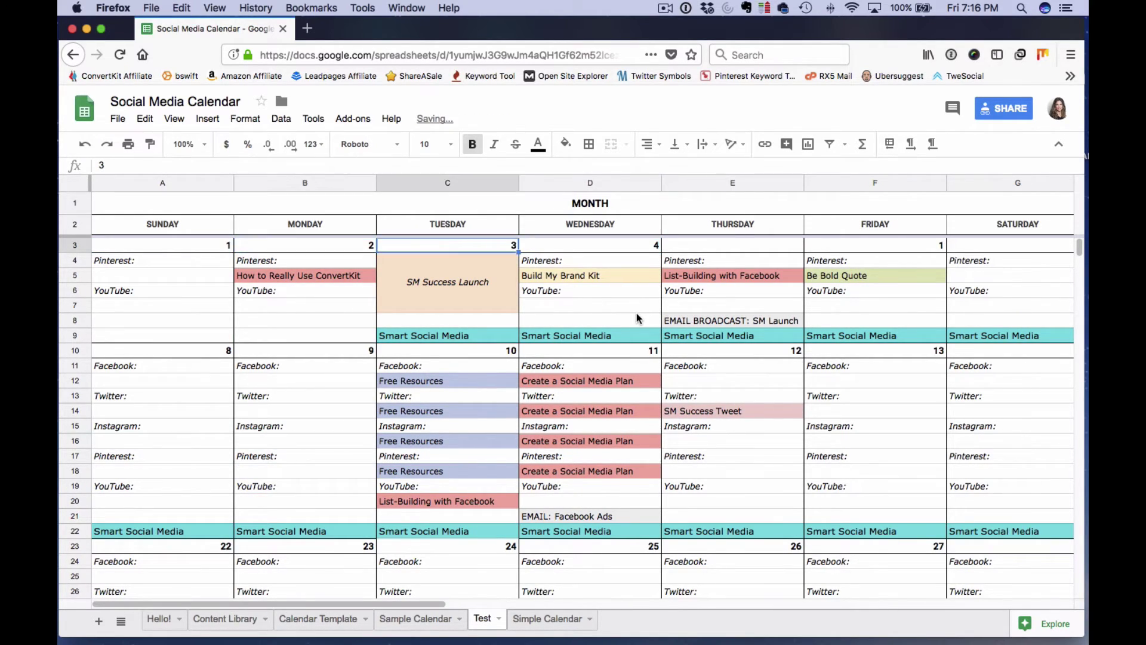
{"action": "key", "text": "super+z"}
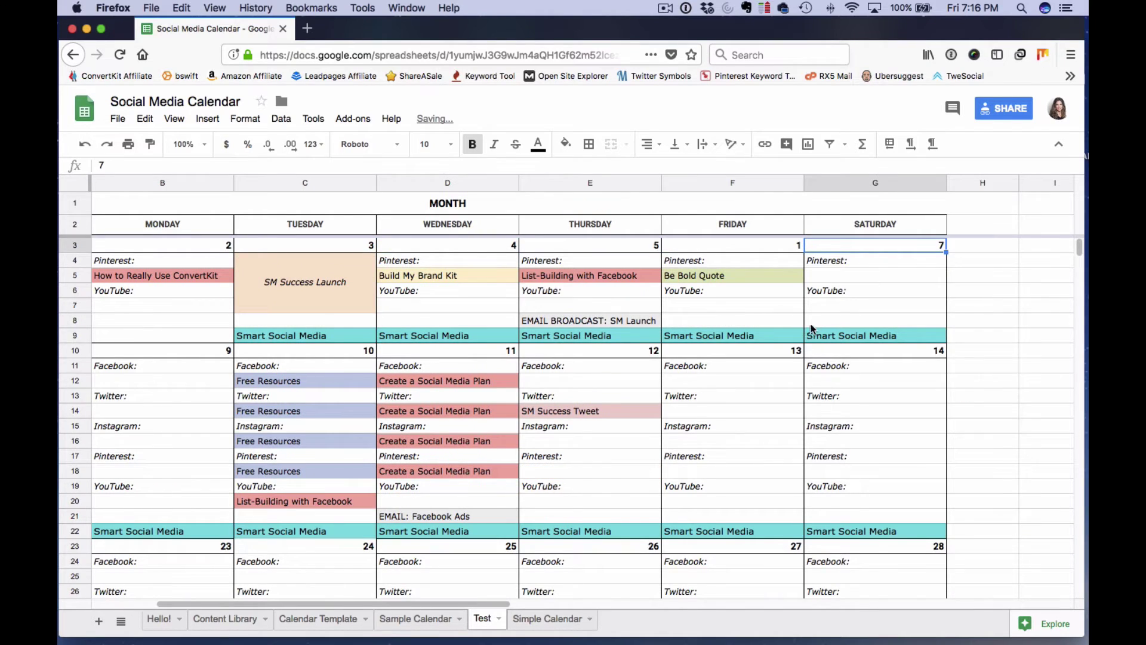
{"action": "key", "text": "super+z"}
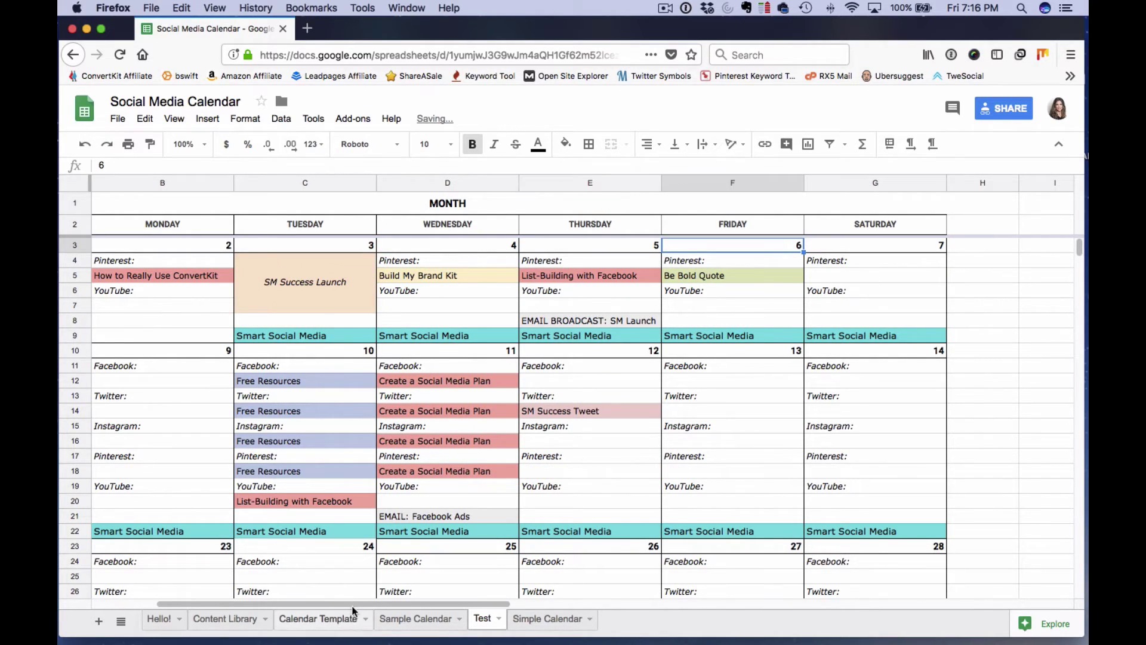
{"action": "left_click_drag", "start_coordinate": [353, 605], "coordinate": [283, 606]}
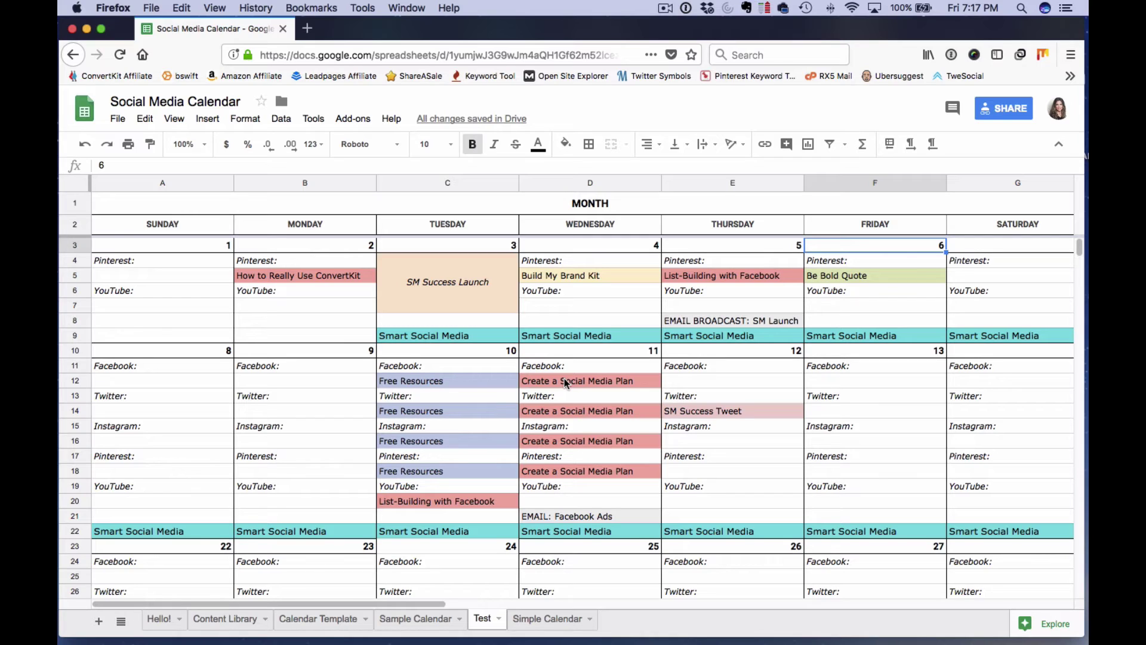
{"action": "left_click", "coordinate": [245, 120]}
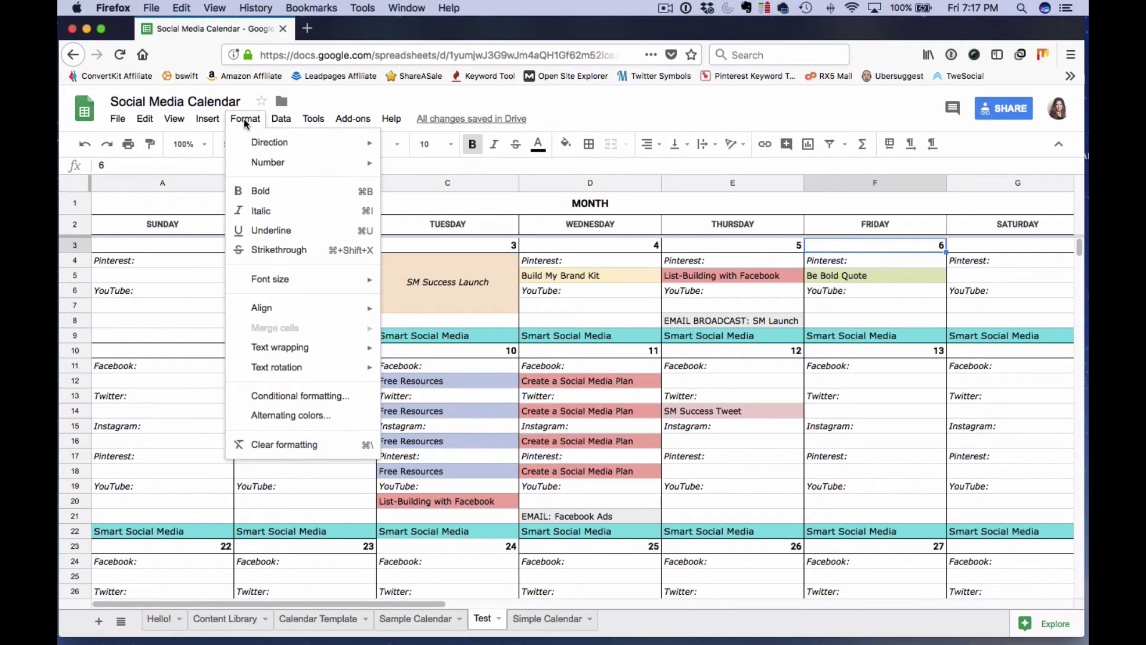
{"action": "mouse_move", "coordinate": [279, 353]}
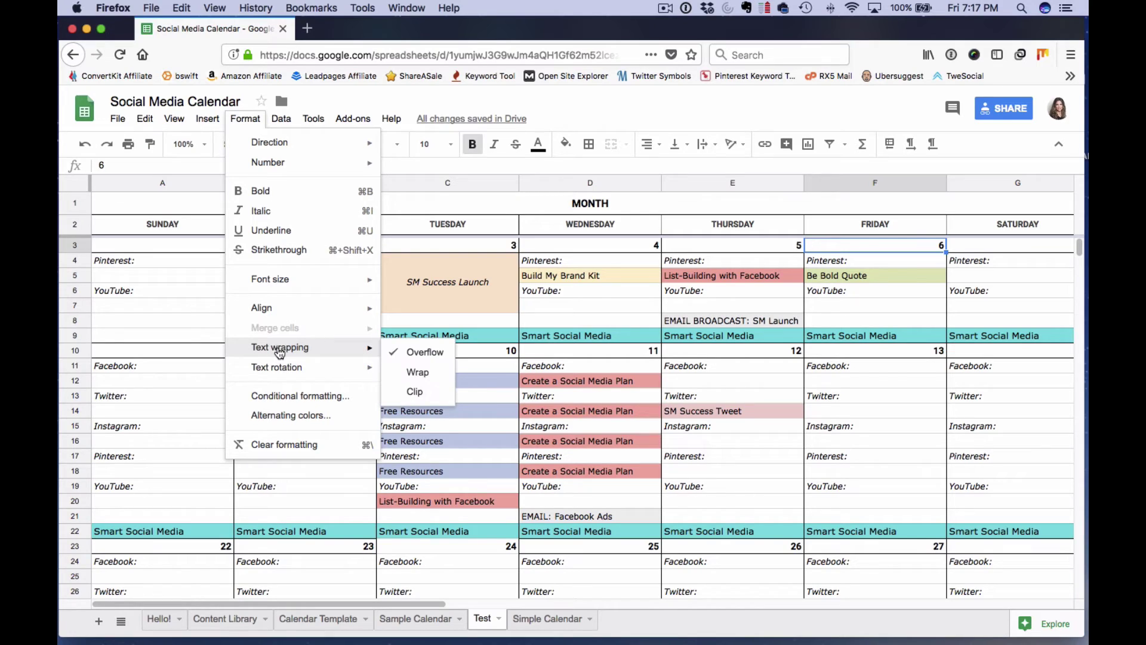
{"action": "left_click", "coordinate": [462, 416]}
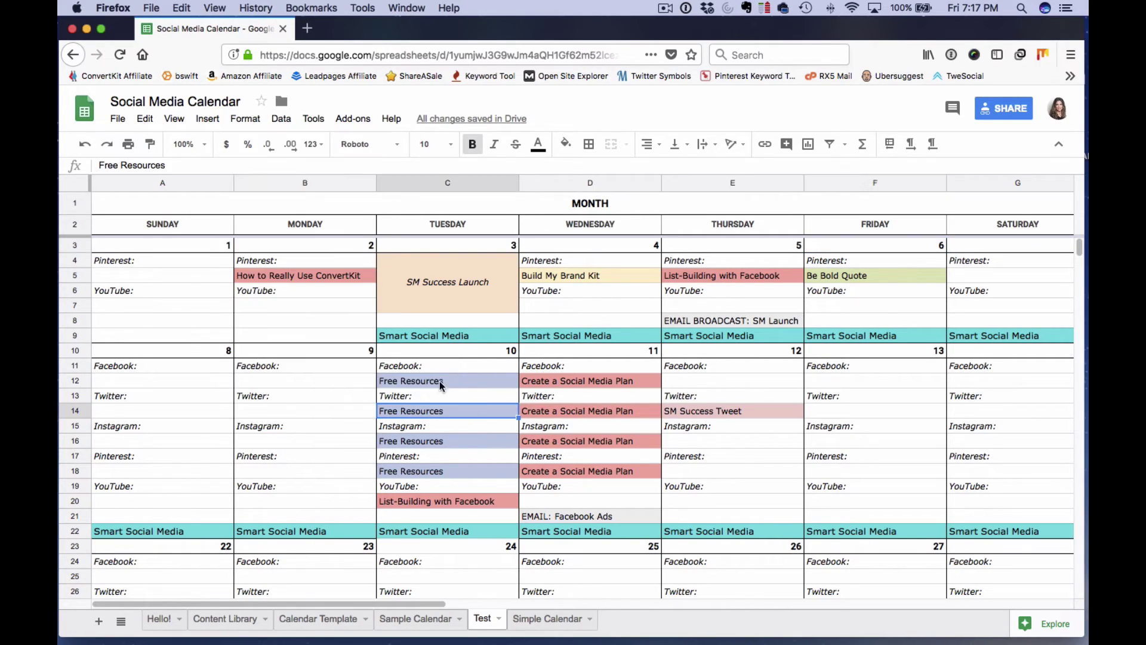
Extend the first Monday's Pinterest entry (B5) to read "How to Really Use ConvertKit to Grow Your Business".
{"action": "left_click", "coordinate": [301, 281]}
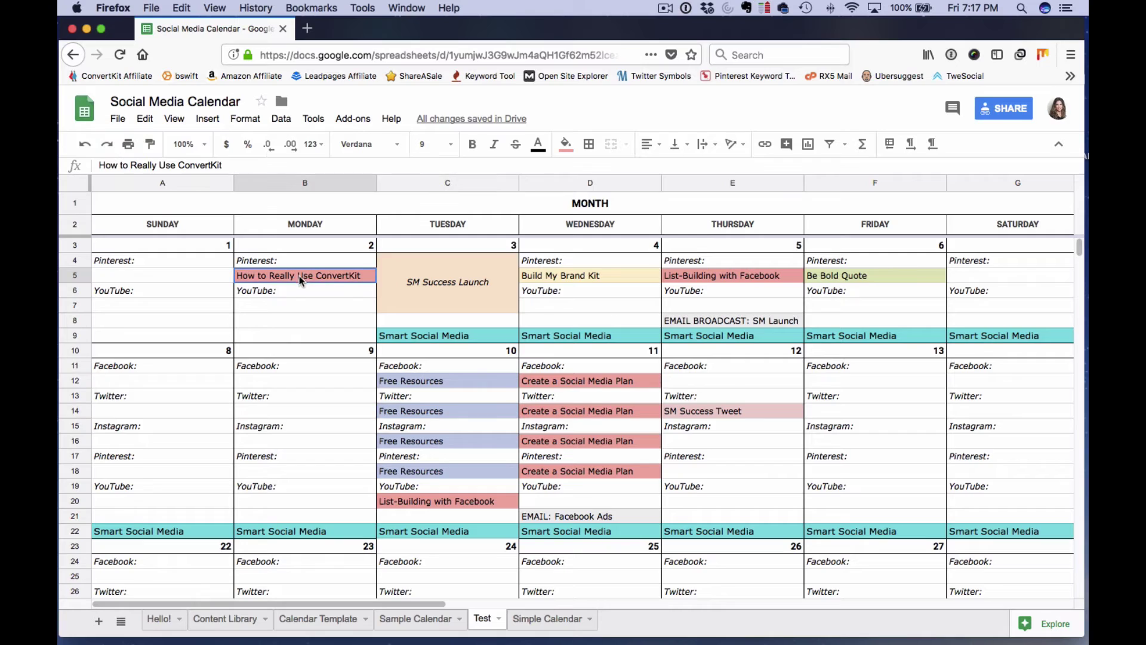
{"action": "double_click", "coordinate": [366, 276]}
{"action": "type", "text": "to Grow"}
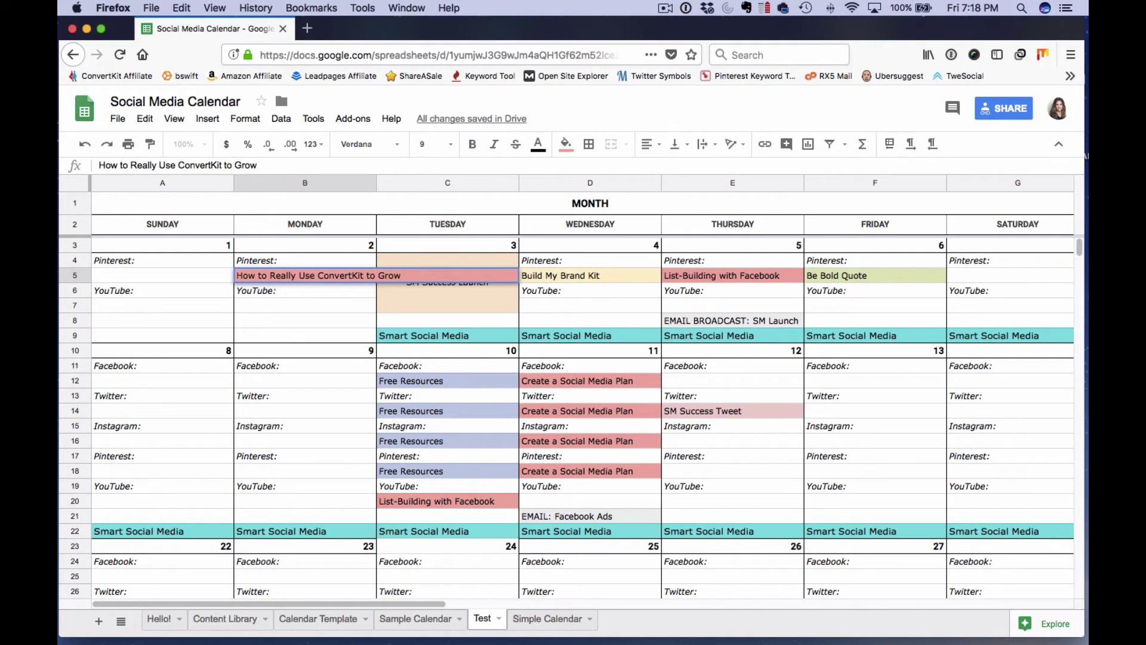
{"action": "type", "text": " Your Business"}
{"action": "key", "text": "Return"}
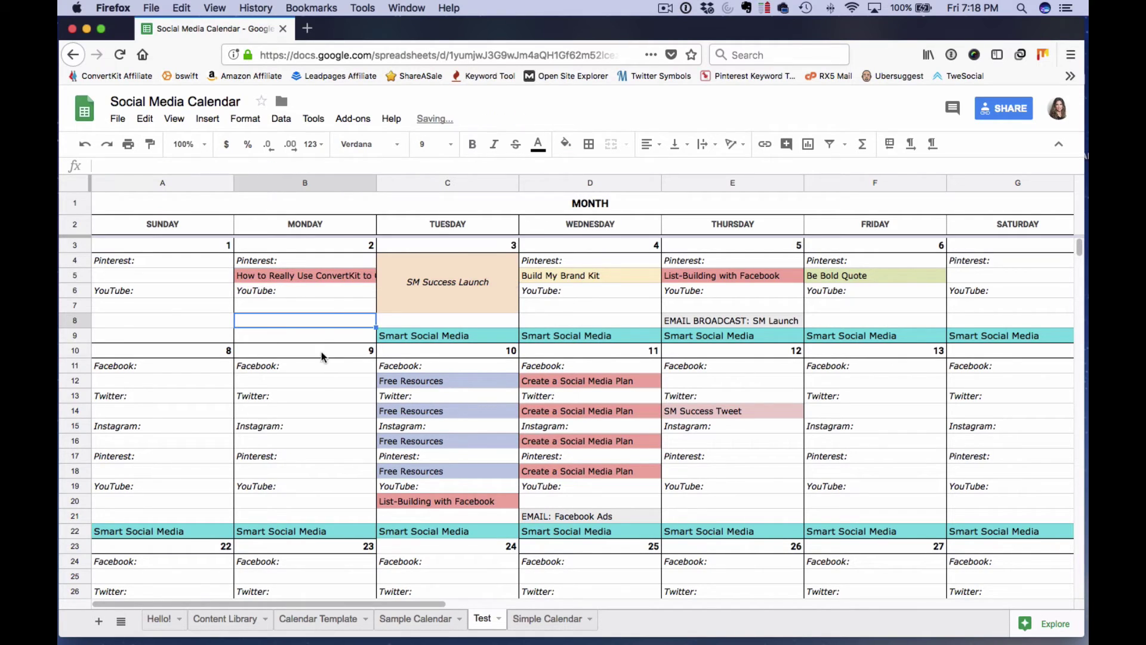
Check the text wrapping setting of the first Monday's Pinterest entry (B5) and view its full text in the cell.
{"action": "left_click", "coordinate": [335, 277]}
{"action": "left_click", "coordinate": [254, 118]}
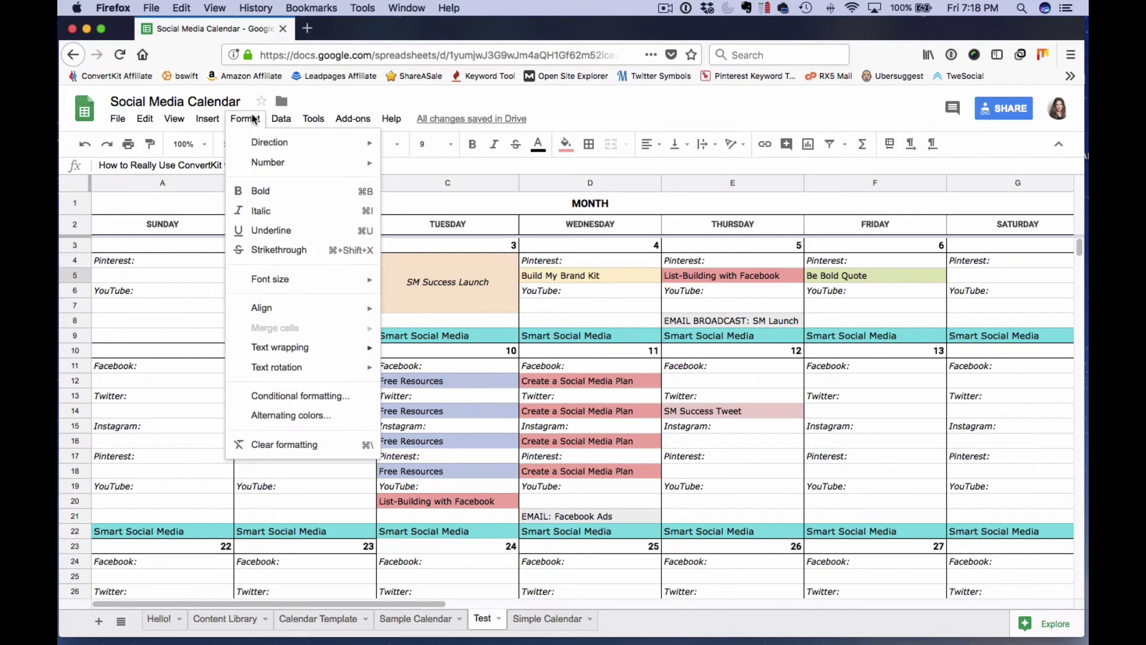
{"action": "mouse_move", "coordinate": [293, 350]}
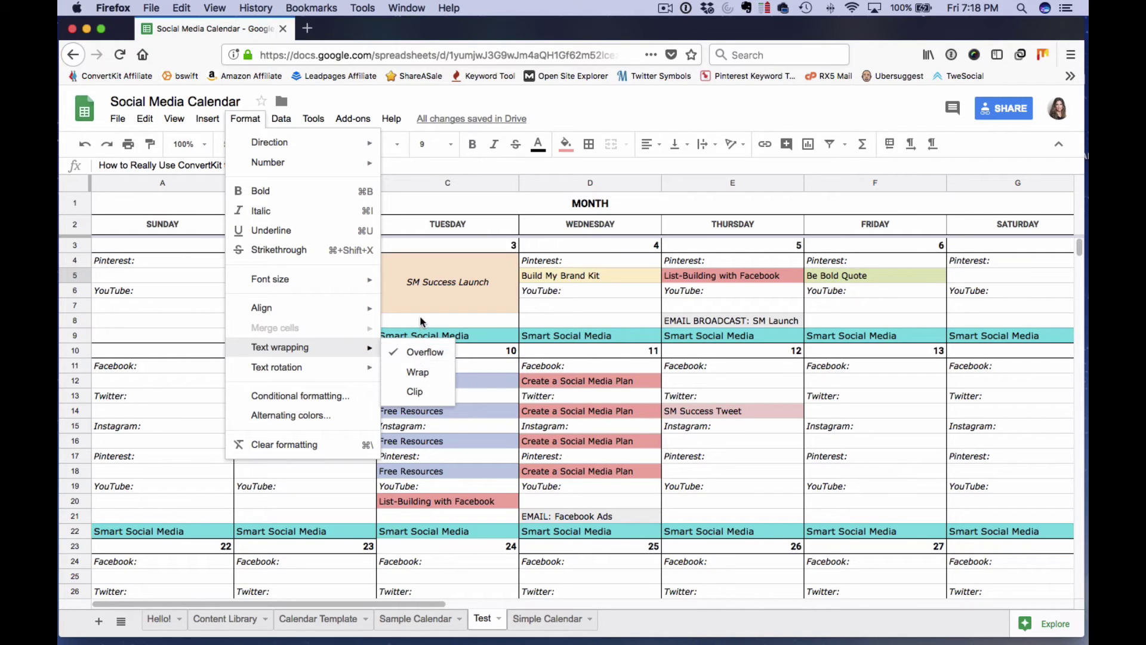
{"action": "left_click", "coordinate": [414, 277]}
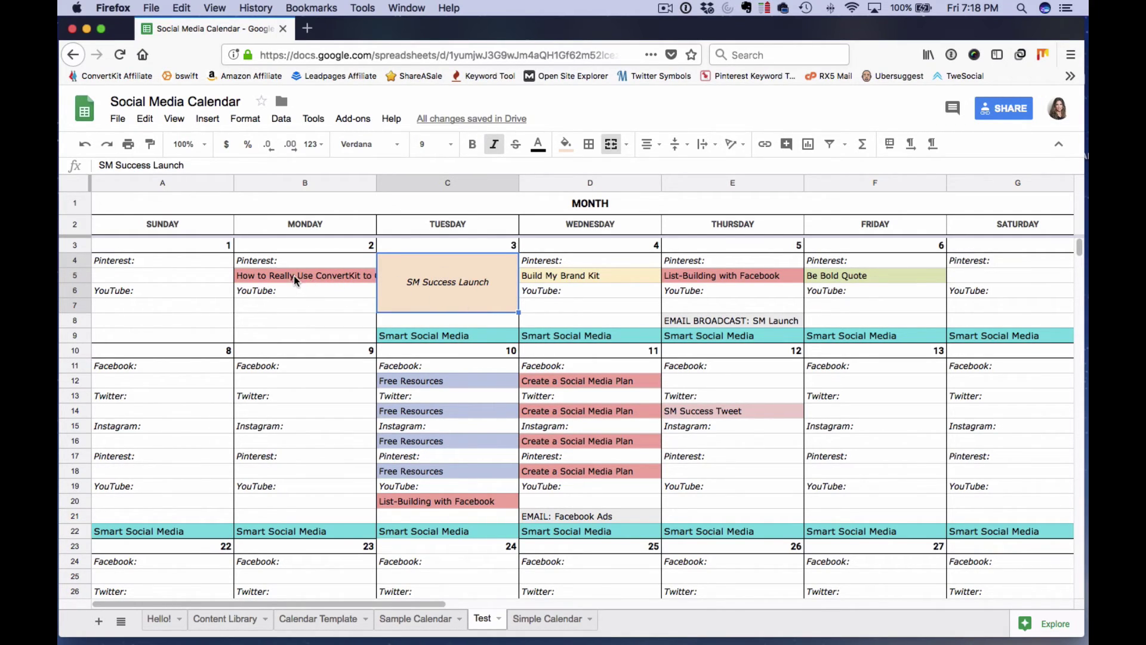
{"action": "left_click_drag", "start_coordinate": [294, 274], "coordinate": [480, 278]}
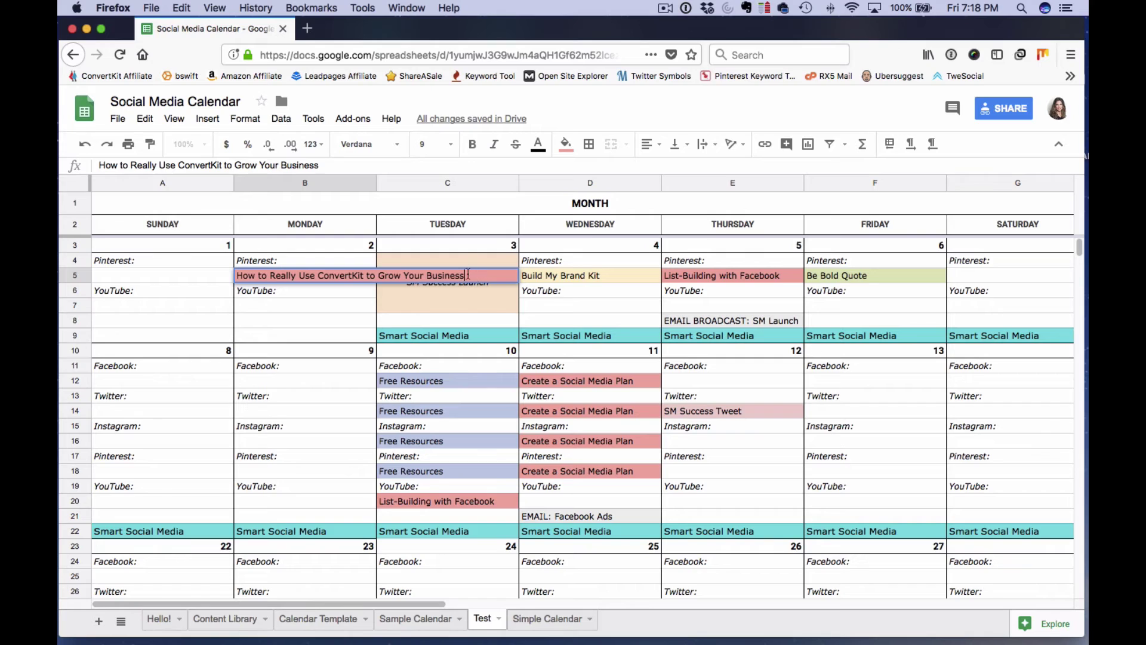
{"action": "left_click", "coordinate": [474, 261]}
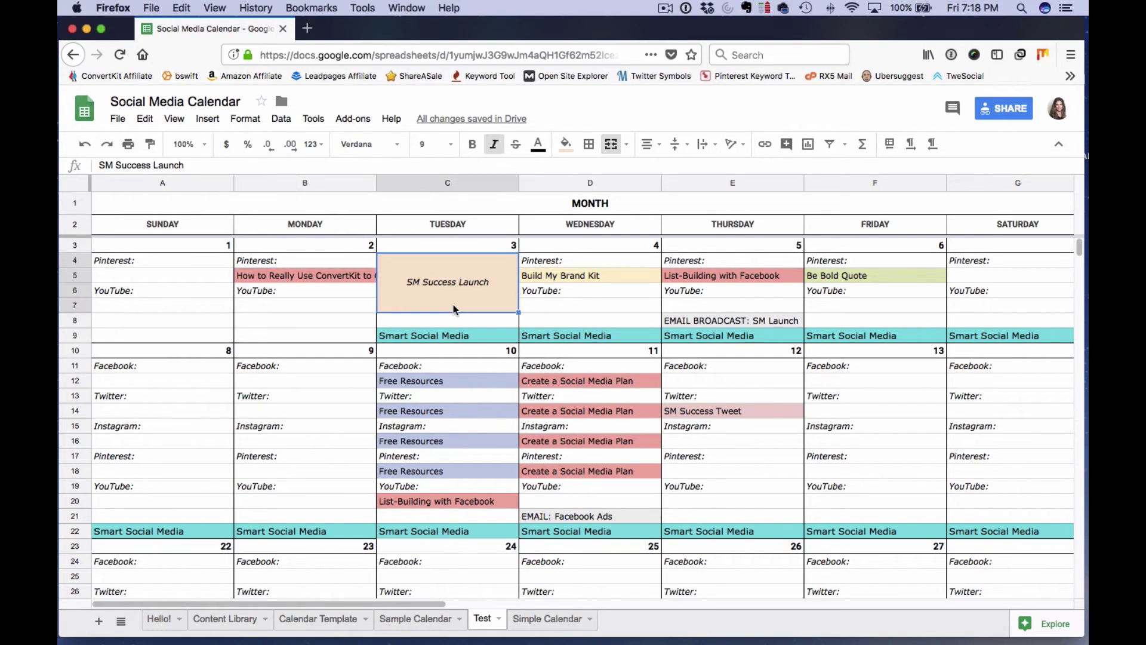
Set the text wrapping of the first Monday's Pinterest entry (B5) to Wrap.
{"action": "left_click", "coordinate": [347, 278]}
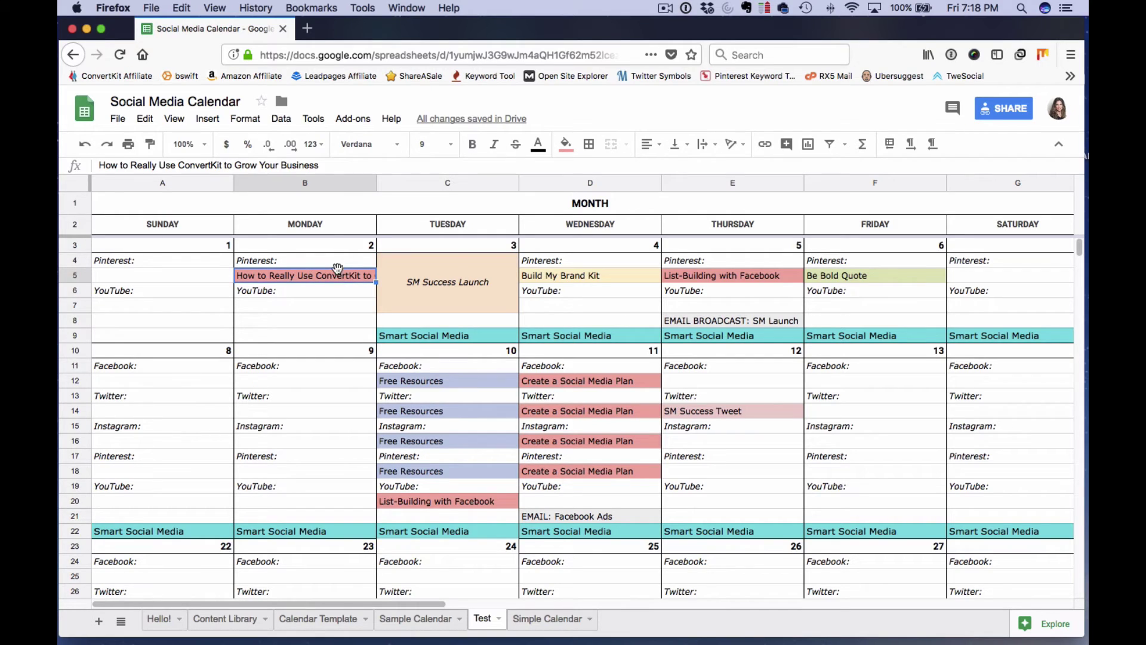
{"action": "left_click", "coordinate": [246, 118]}
{"action": "mouse_move", "coordinate": [295, 347]}
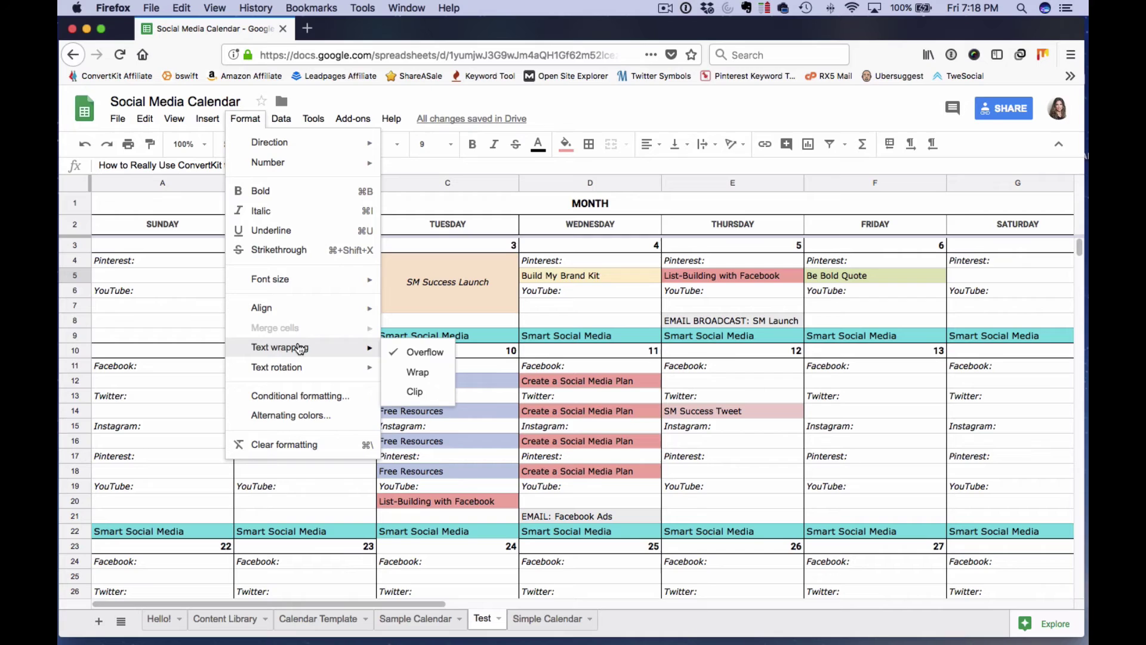
{"action": "left_click", "coordinate": [420, 372]}
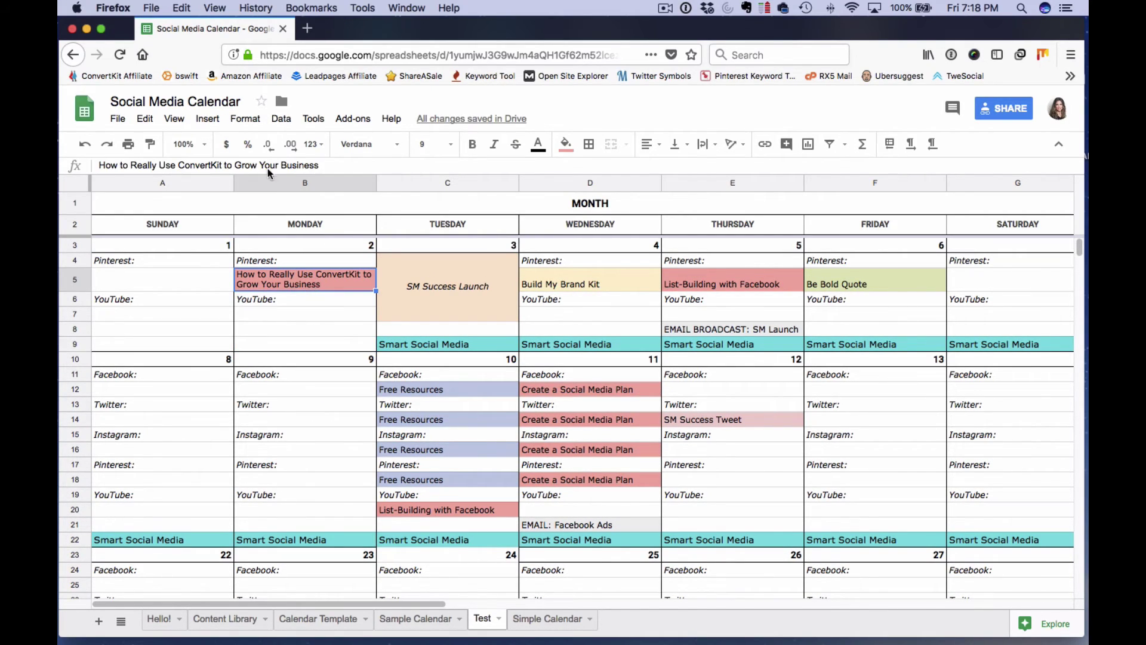
Set the text wrapping of the first Monday's Pinterest entry (B5) to Clip.
{"action": "left_click", "coordinate": [246, 118]}
{"action": "mouse_move", "coordinate": [293, 347]}
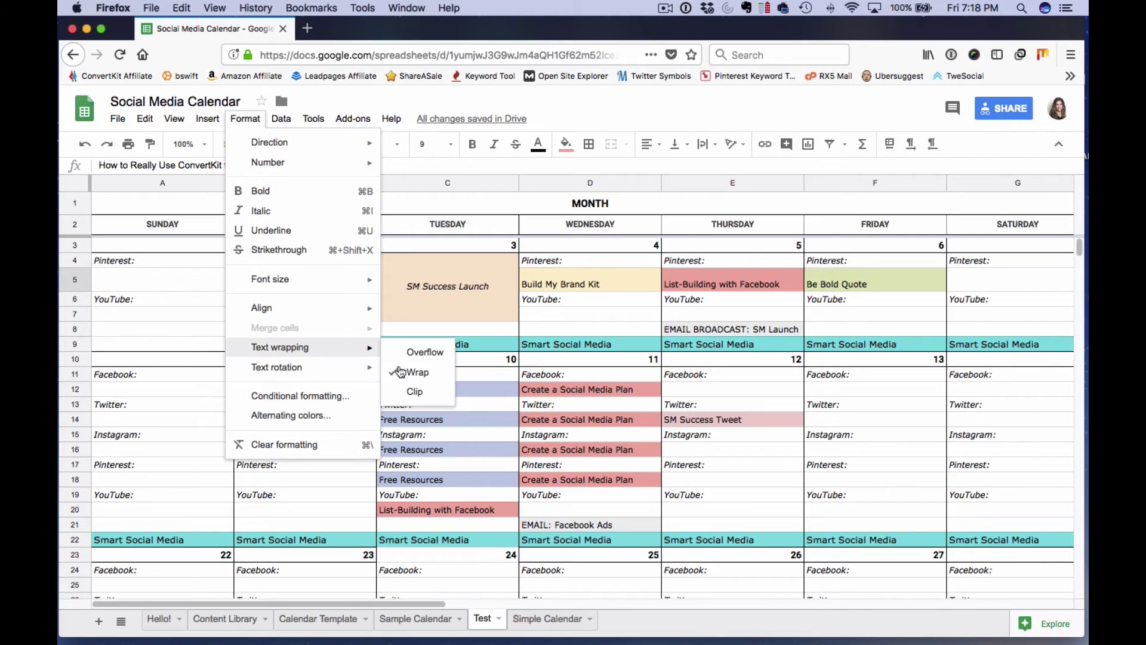
{"action": "left_click", "coordinate": [415, 392]}
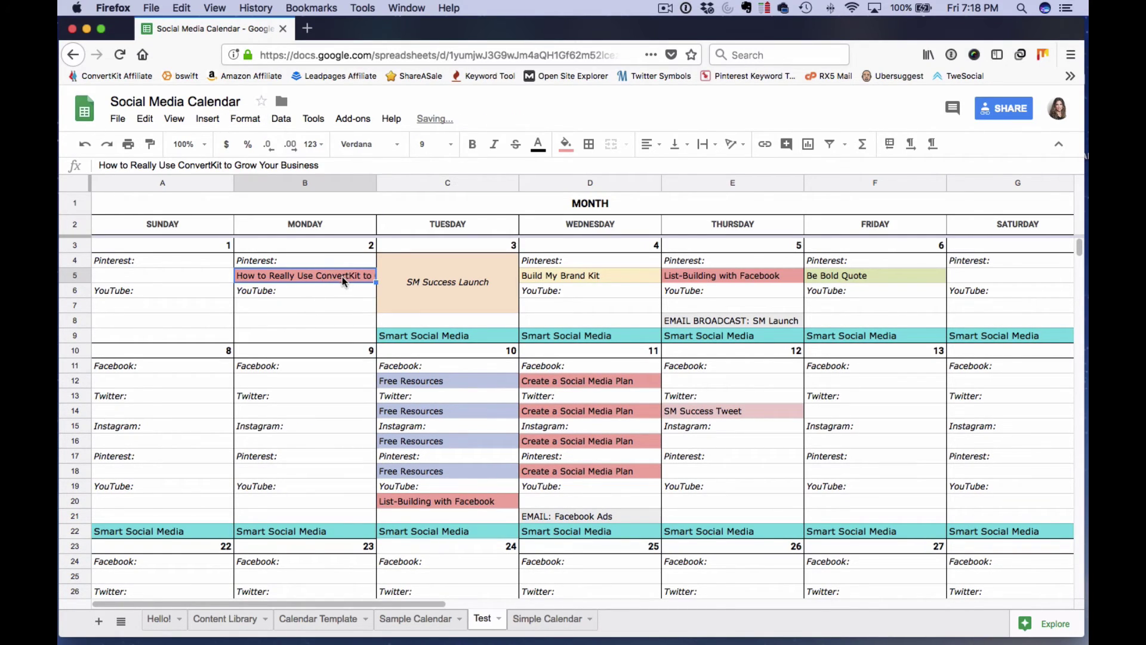
{"action": "left_click", "coordinate": [411, 283]}
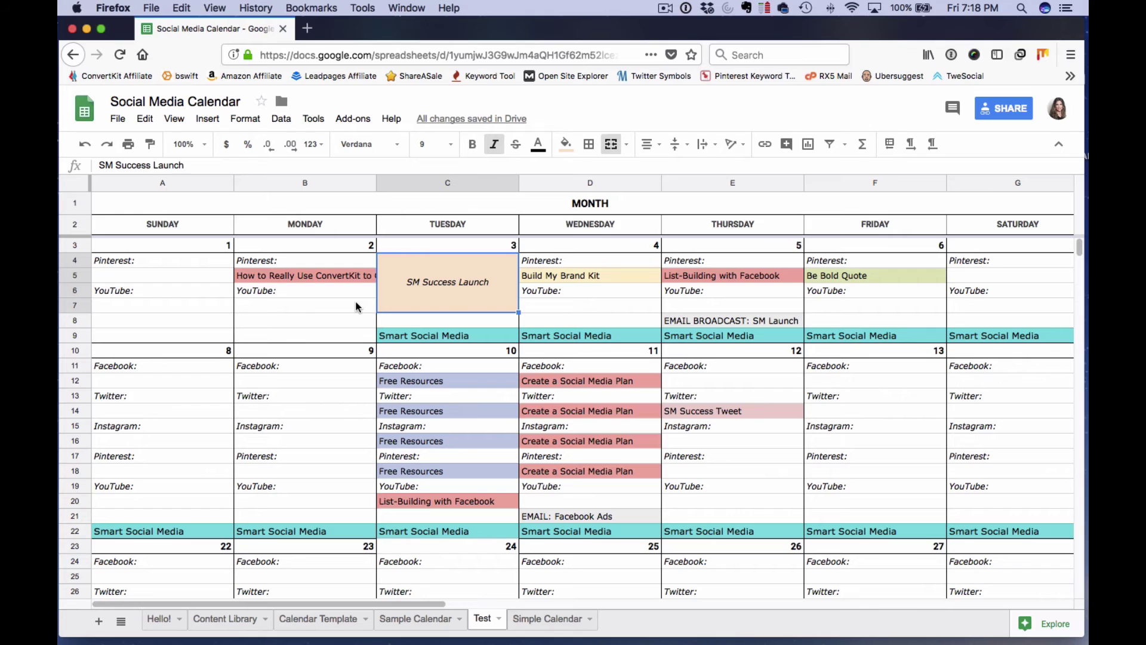
Review the formatting and insert options for the SM Success Launch cell, and the editing options for row 5.
{"action": "left_click", "coordinate": [243, 118]}
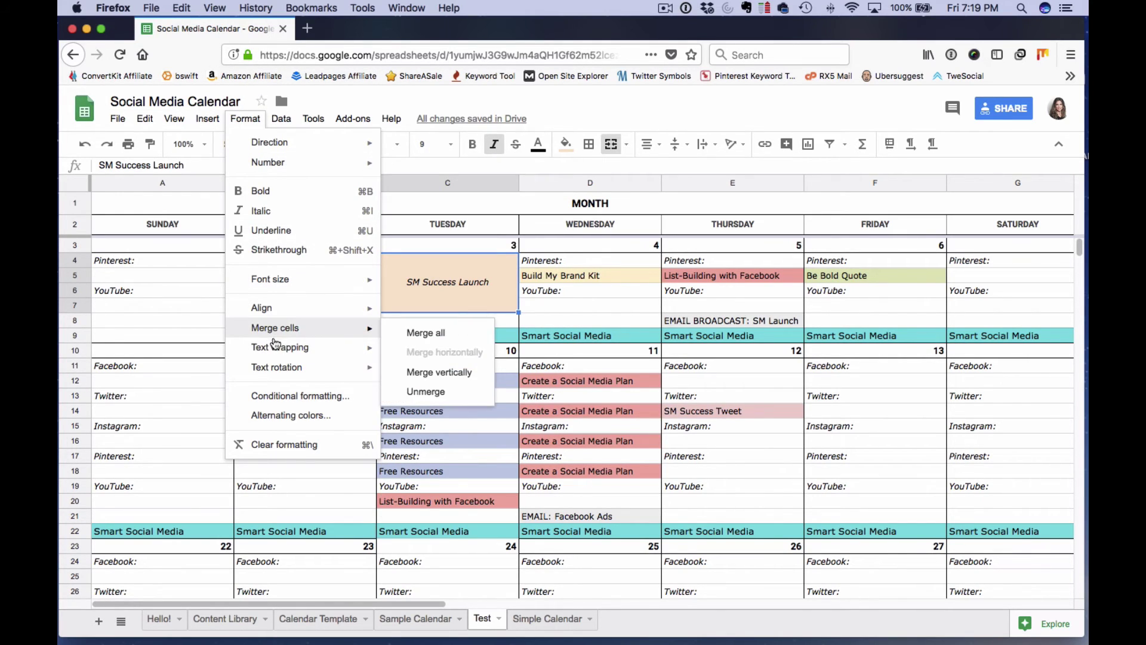
{"action": "mouse_move", "coordinate": [281, 352]}
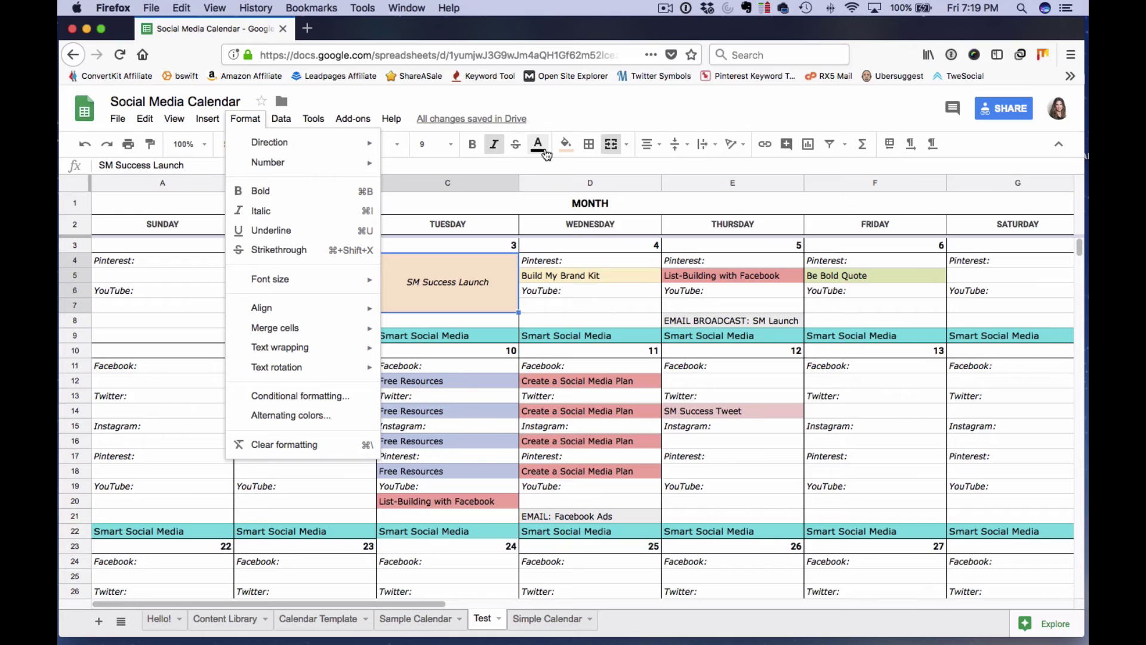
{"action": "left_click", "coordinate": [566, 103]}
{"action": "left_click", "coordinate": [207, 119]}
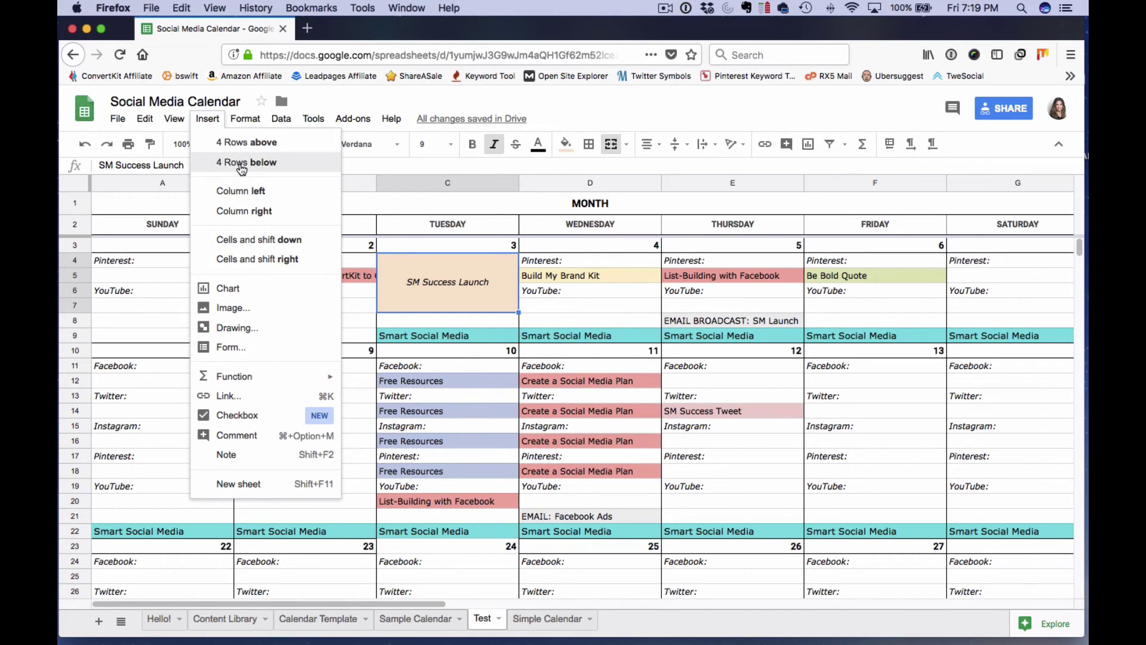
{"action": "left_click", "coordinate": [140, 284]}
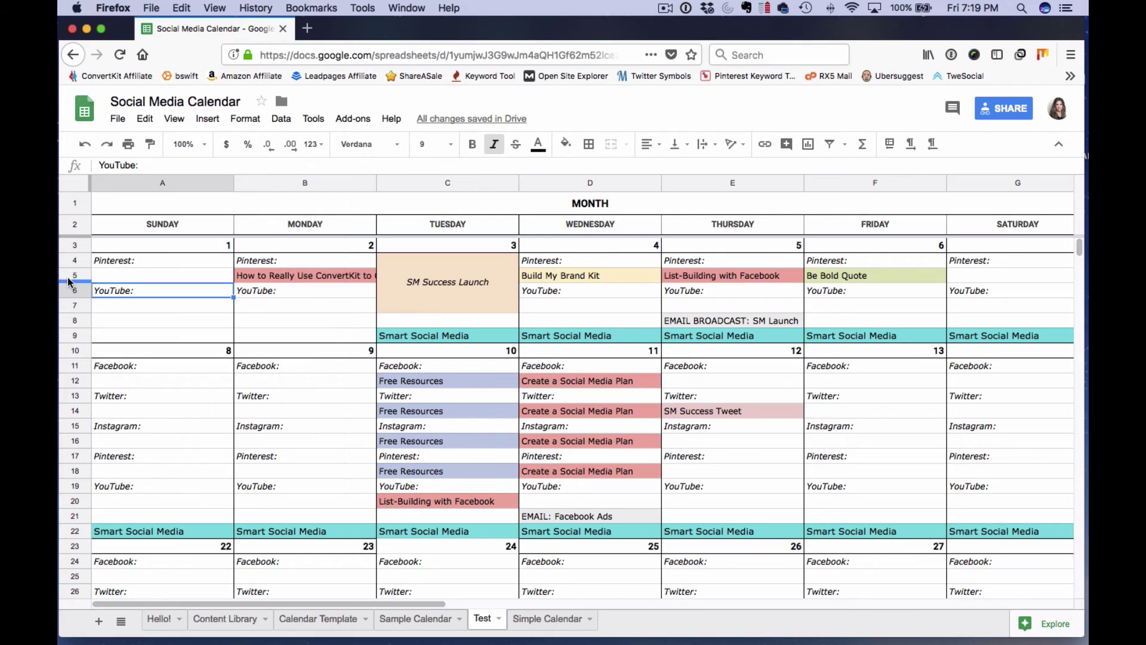
{"action": "left_click", "coordinate": [75, 275]}
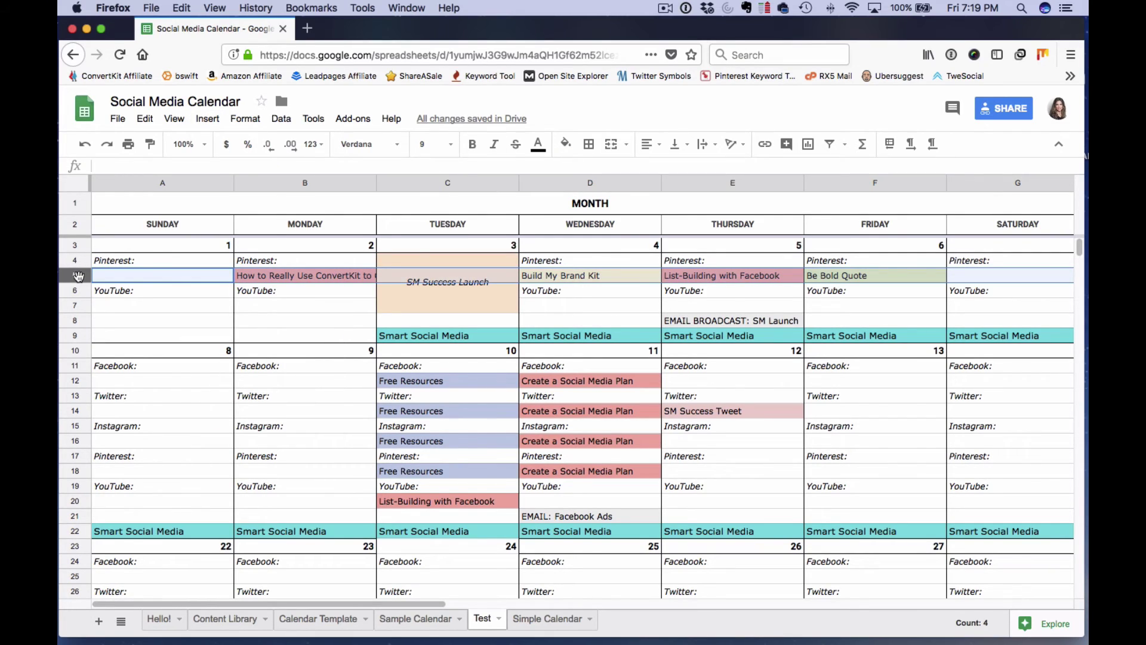
{"action": "right_click", "coordinate": [80, 278]}
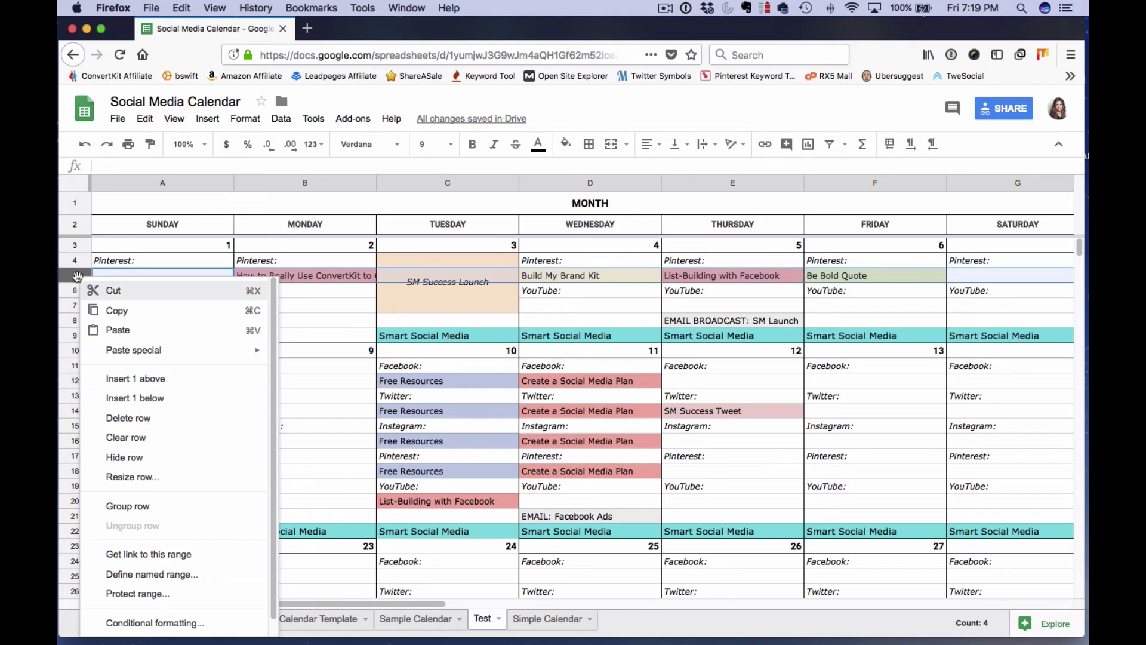
{"action": "left_click", "coordinate": [281, 225]}
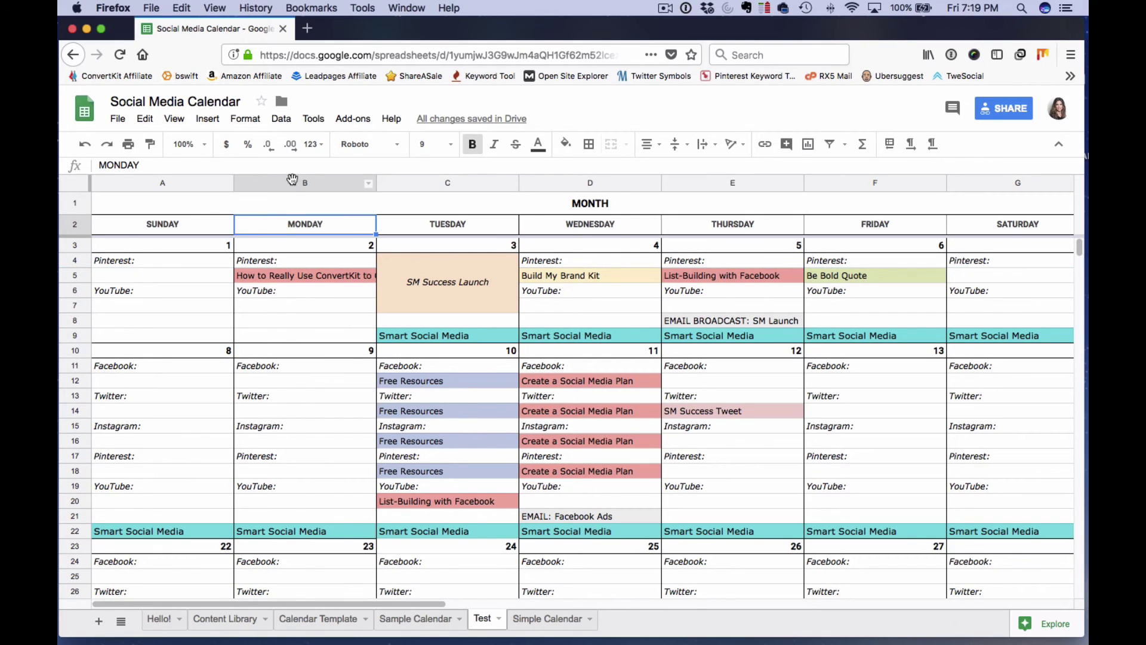
Demonstrate selecting the Monday column (B), single rows 4 and 6, and cell ranges including the weekday headers (A2:G2).
{"action": "left_click", "coordinate": [292, 181]}
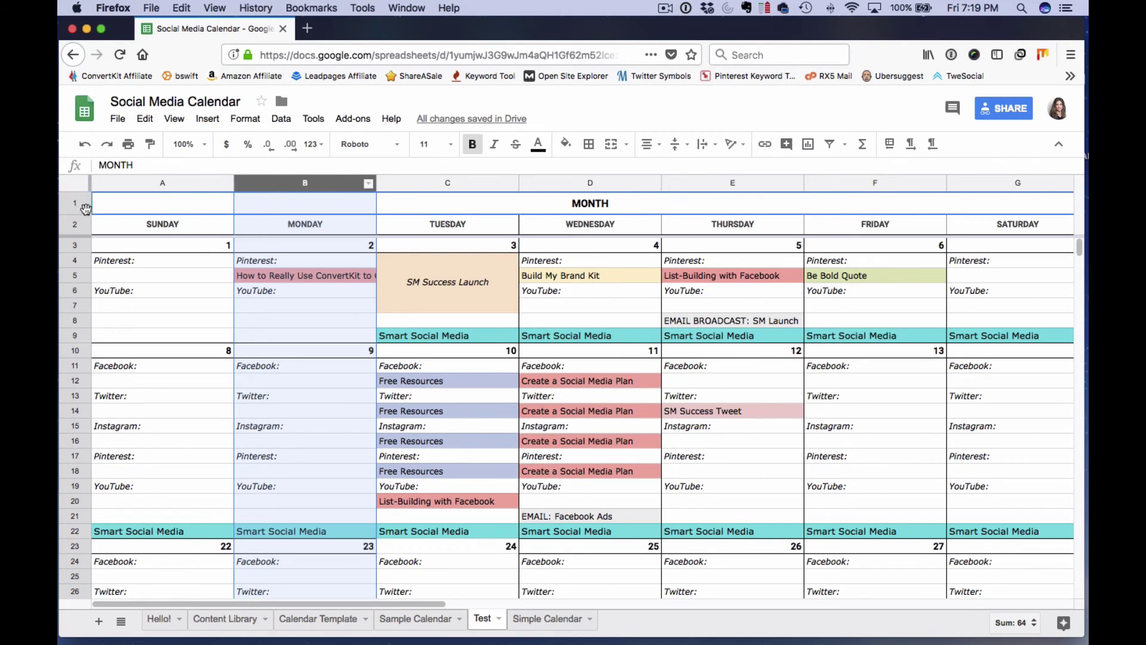
{"action": "left_click", "coordinate": [71, 261]}
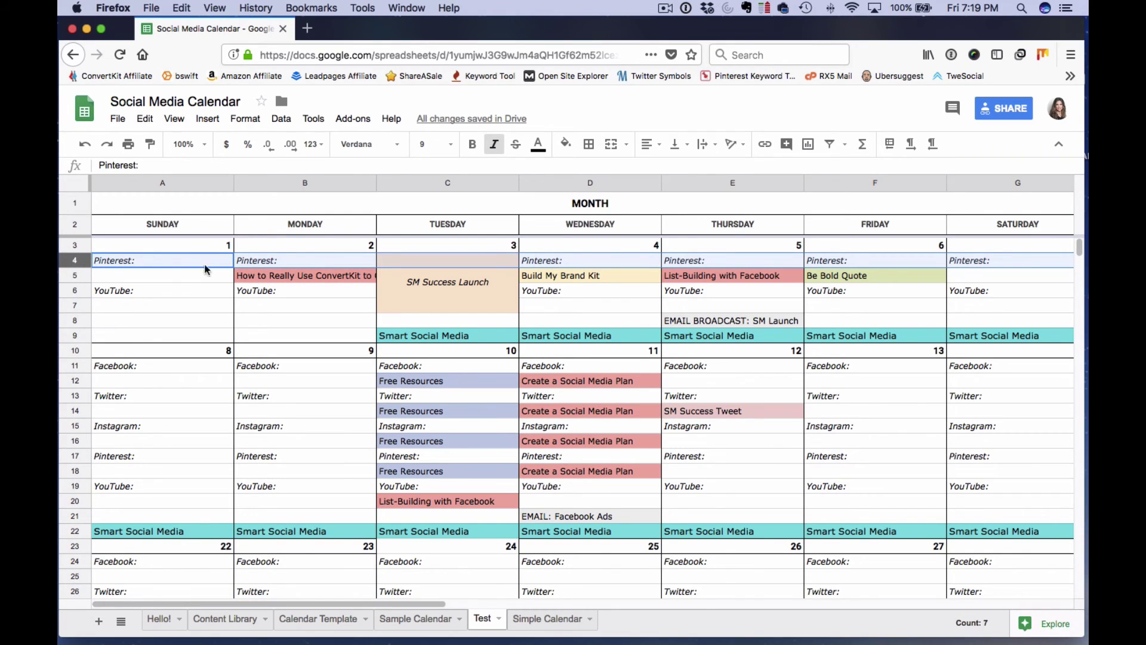
{"action": "left_click", "coordinate": [73, 290]}
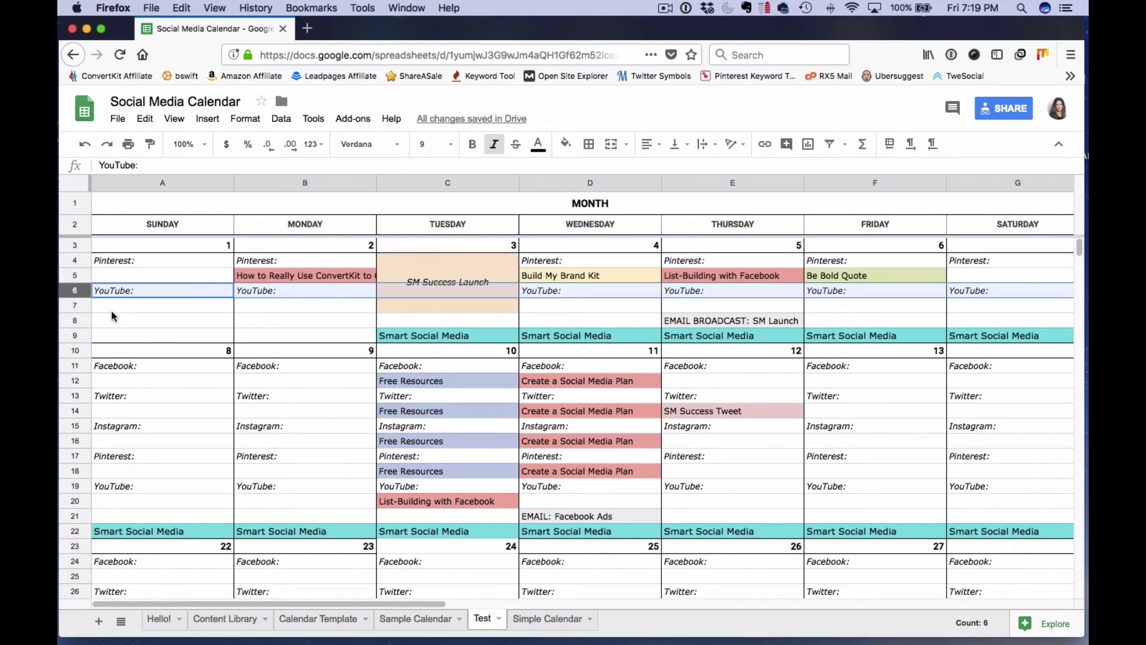
{"action": "left_click_drag", "start_coordinate": [108, 291], "coordinate": [995, 288]}
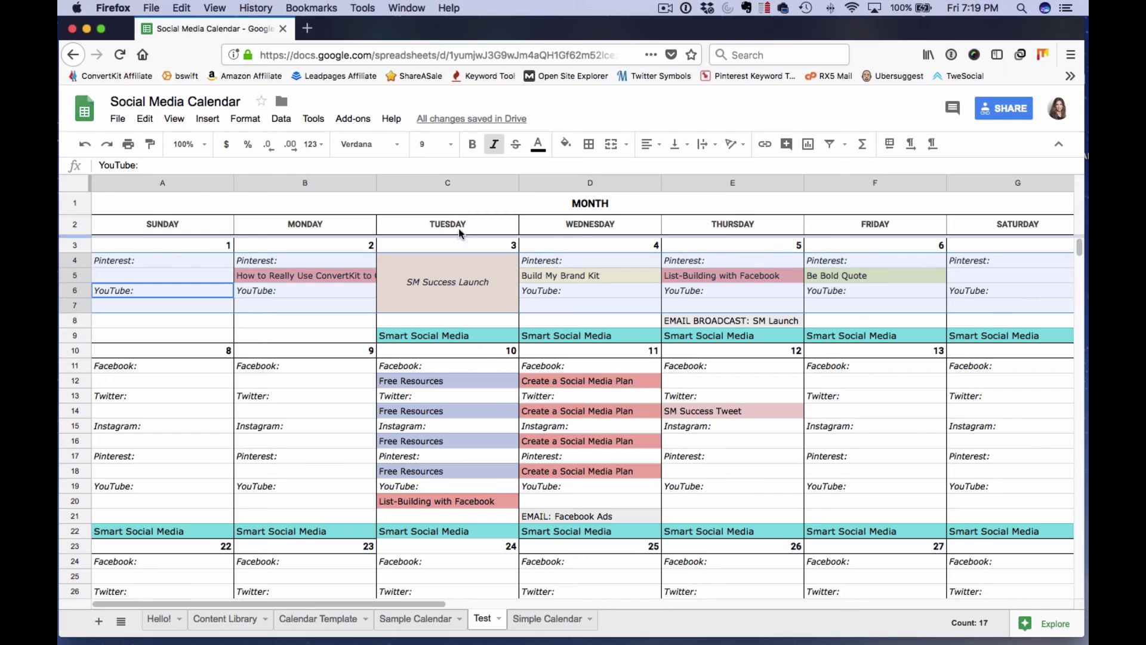
{"action": "left_click_drag", "start_coordinate": [131, 230], "coordinate": [1016, 231]}
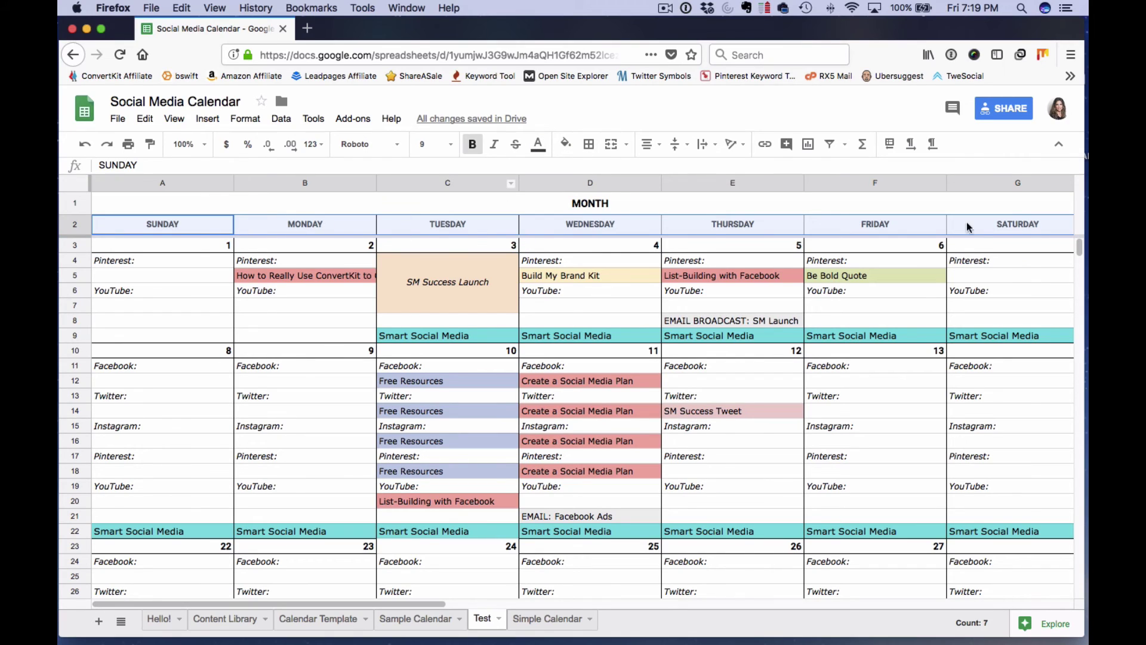
{"action": "left_click", "coordinate": [740, 305]}
Fill the weekday header row (row 2) with red.
{"action": "left_click", "coordinate": [75, 226]}
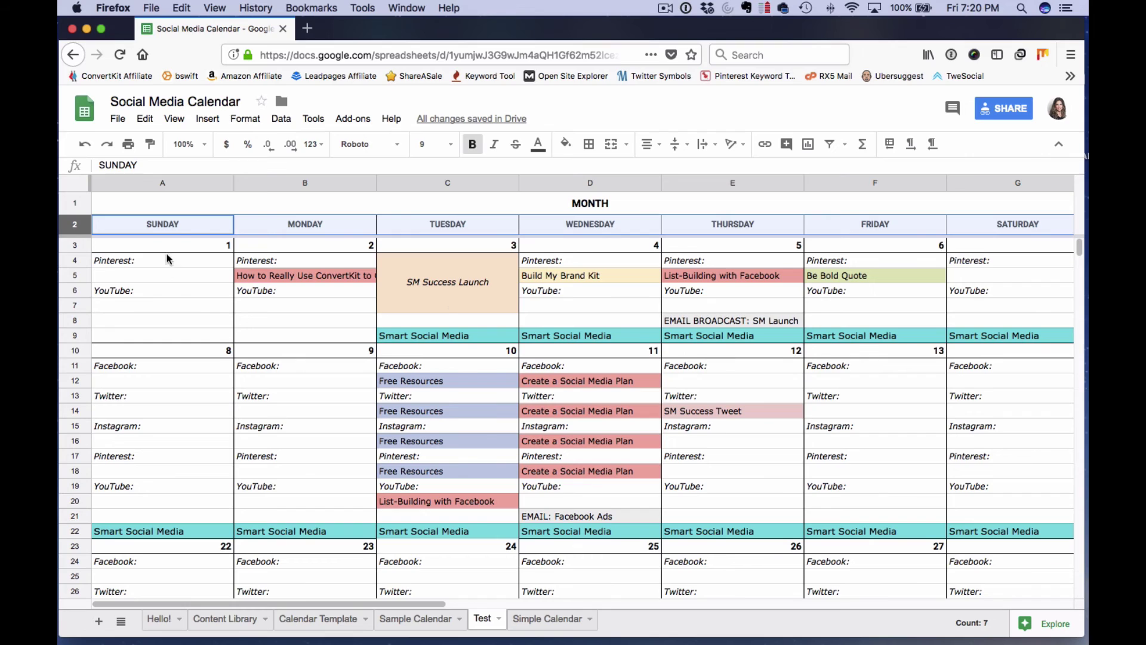
{"action": "left_click", "coordinate": [565, 144]}
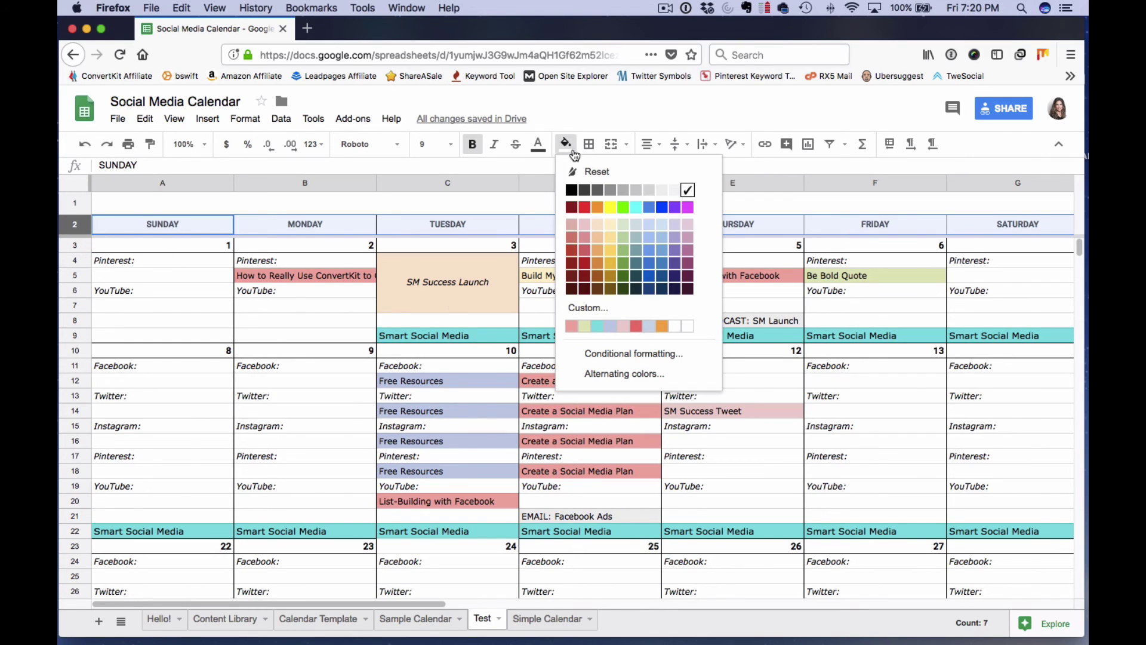
{"action": "left_click", "coordinate": [582, 209]}
{"action": "left_click", "coordinate": [442, 285]}
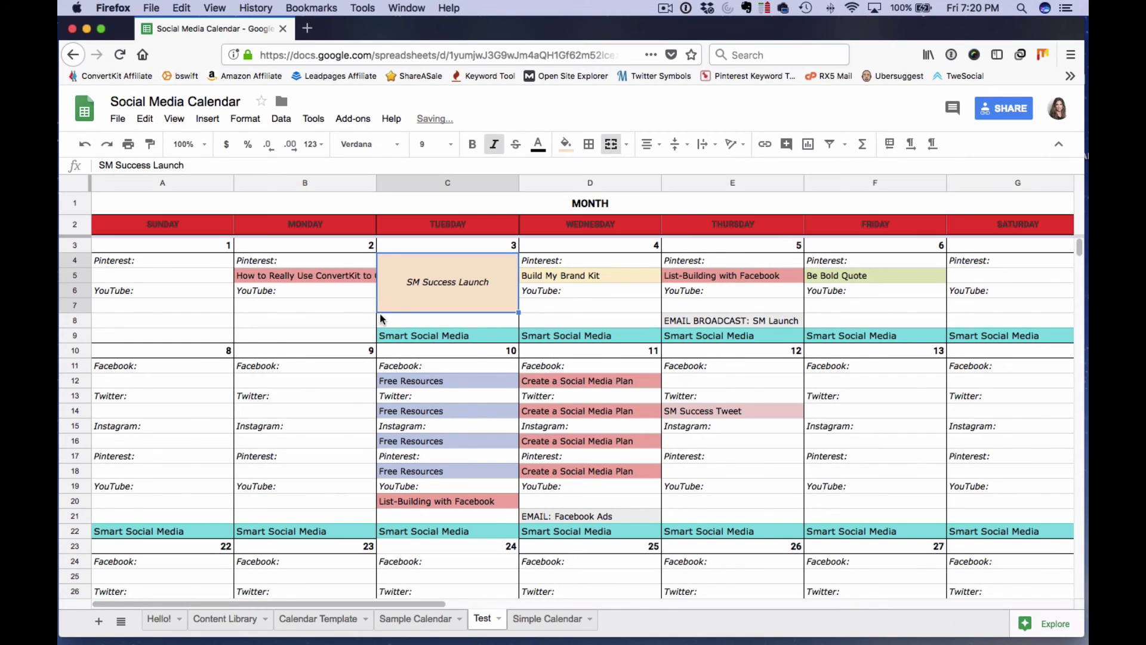
Change the text color of the weekday header row (row 2) to white.
{"action": "left_click", "coordinate": [75, 225]}
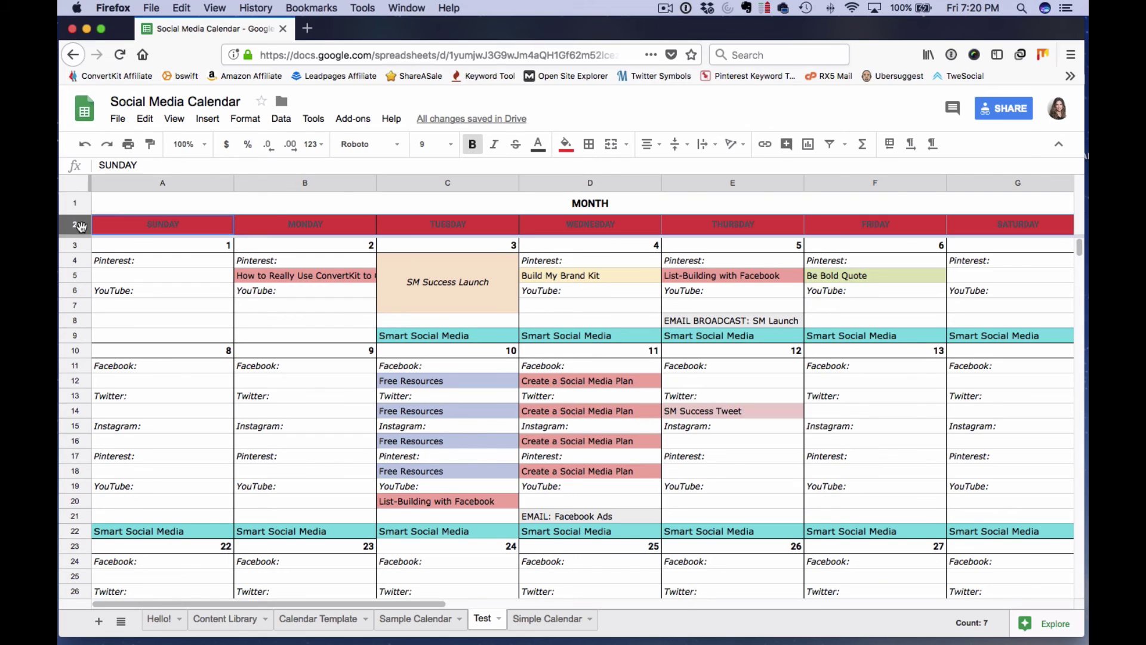
{"action": "left_click", "coordinate": [537, 147]}
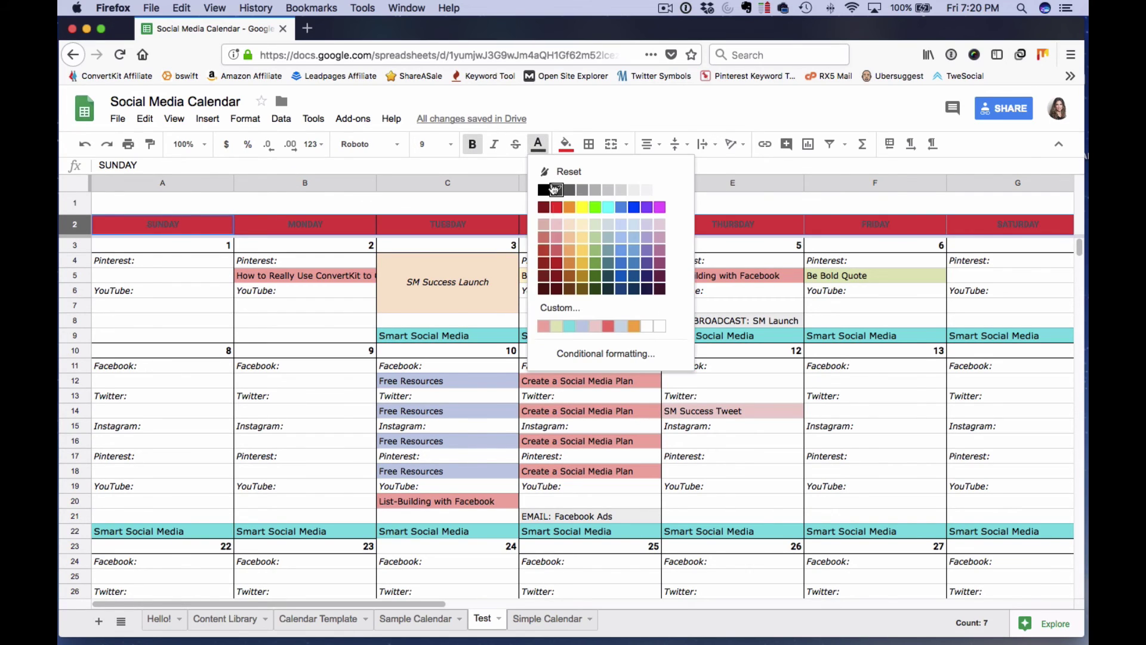
{"action": "left_click", "coordinate": [660, 191]}
{"action": "left_click", "coordinate": [275, 332]}
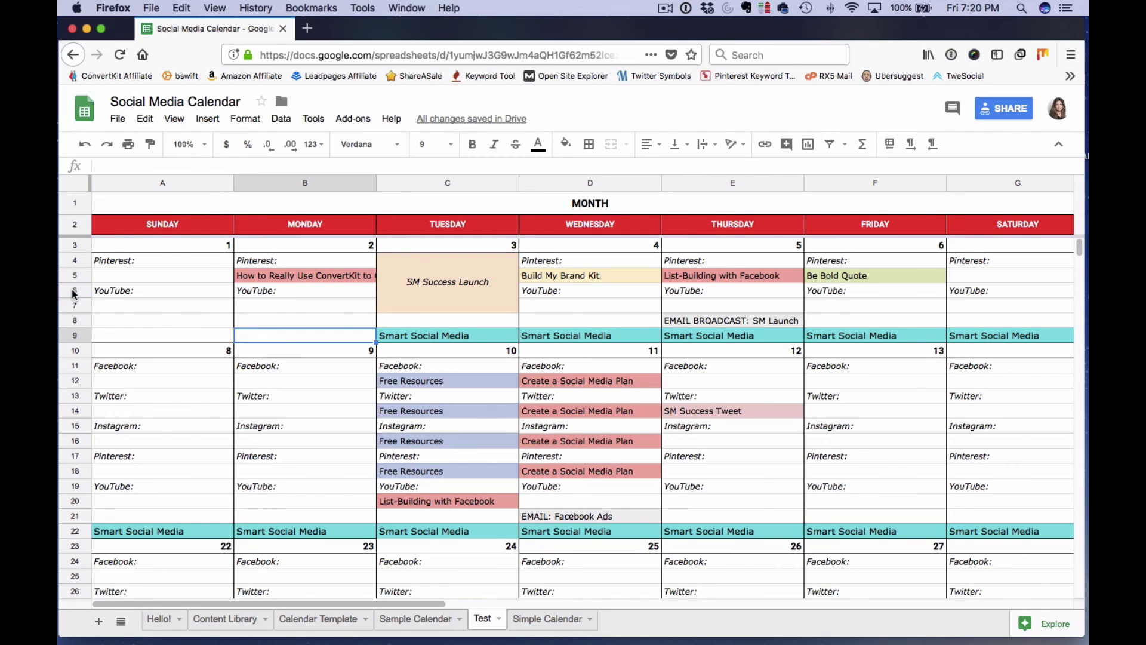
Examine the file formats in which the spreadsheet can be downloaded.
{"action": "left_click", "coordinate": [117, 119]}
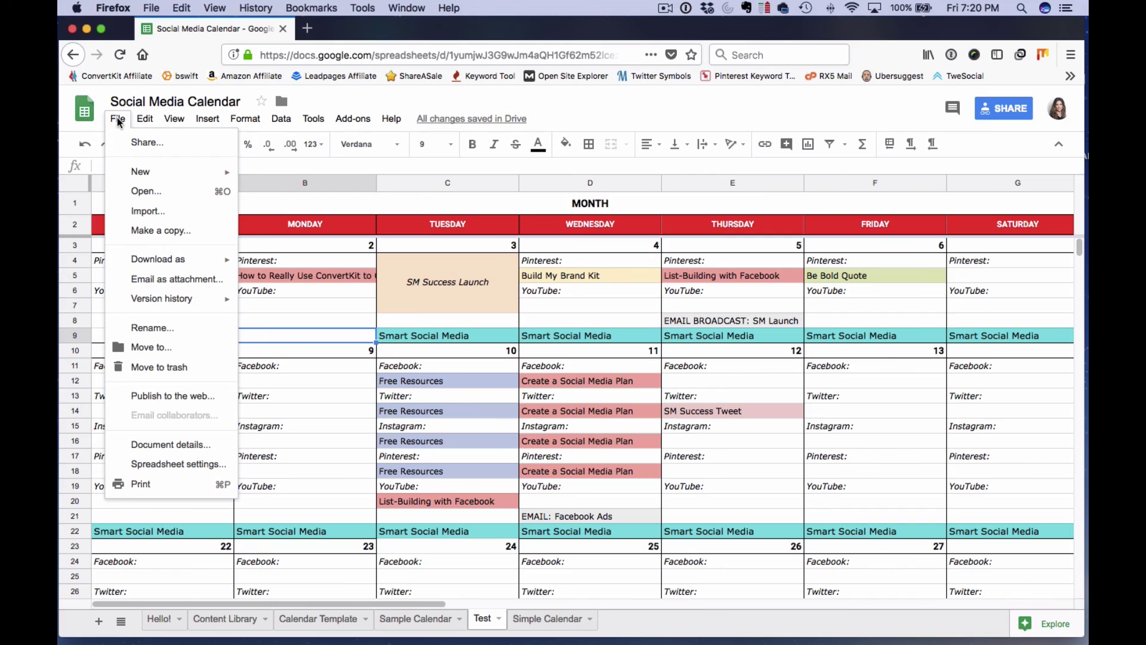
{"action": "mouse_move", "coordinate": [202, 261]}
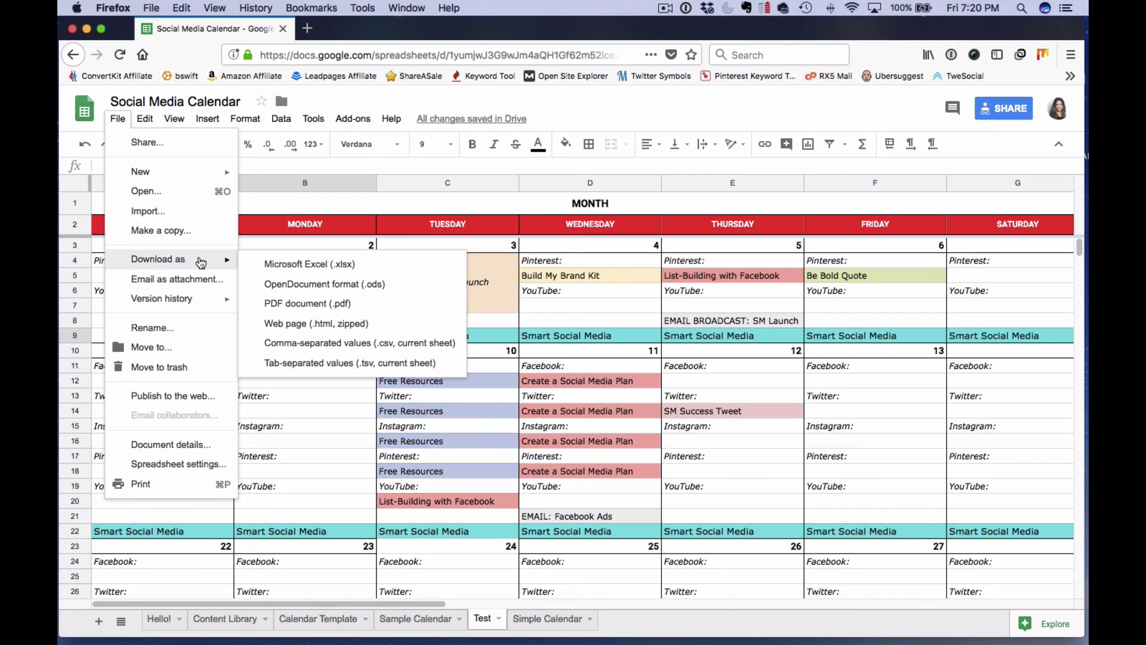